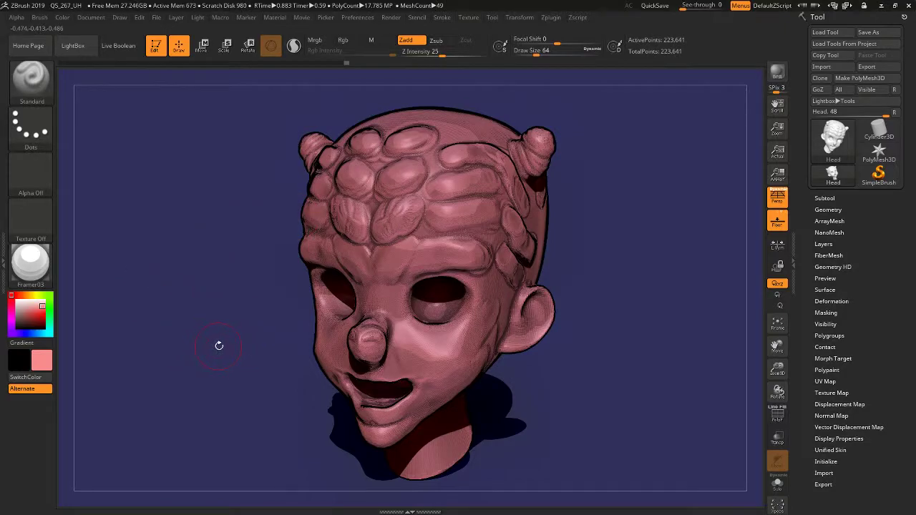
Enable the F1 BPR filter and set its filter type to Material Shading
left_click(395, 21)
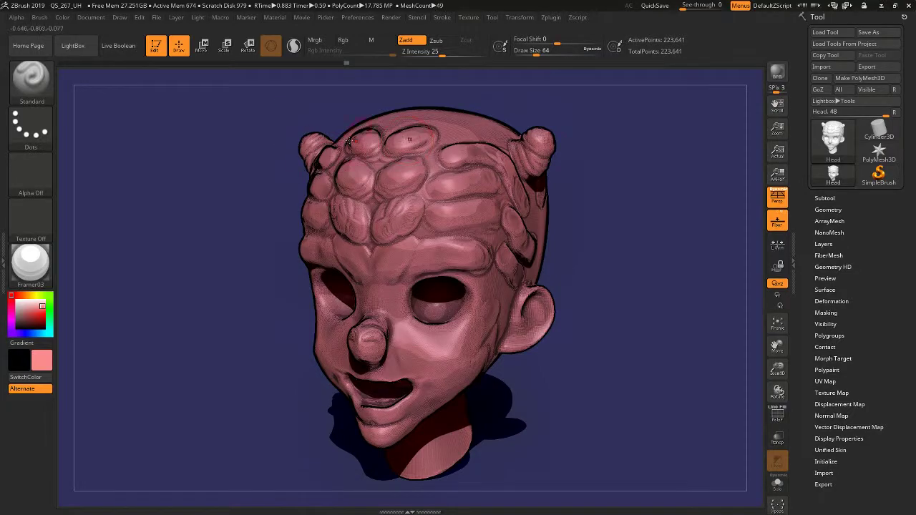
left_click(391, 17)
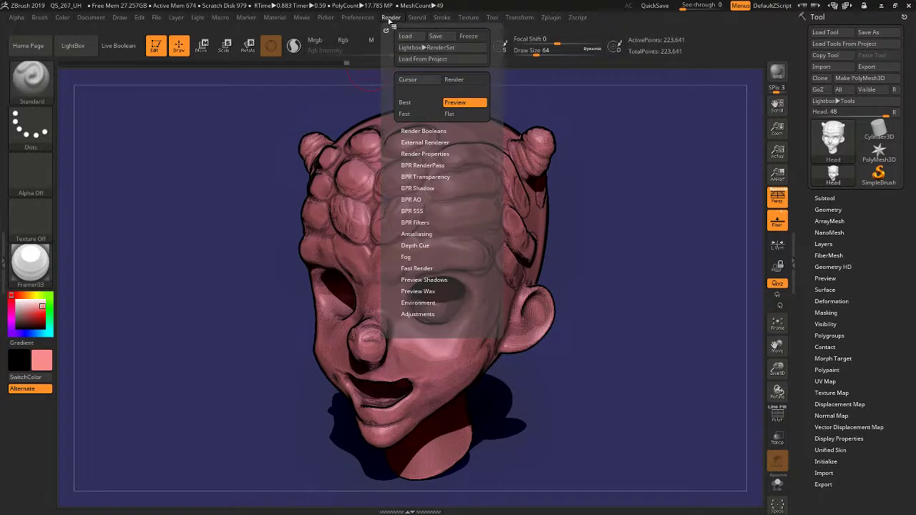
left_click(415, 223)
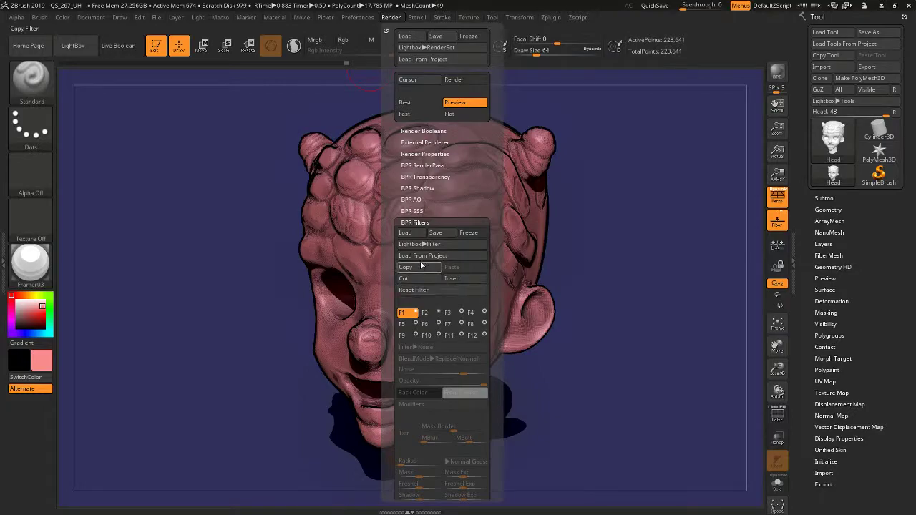
left_click(416, 314)
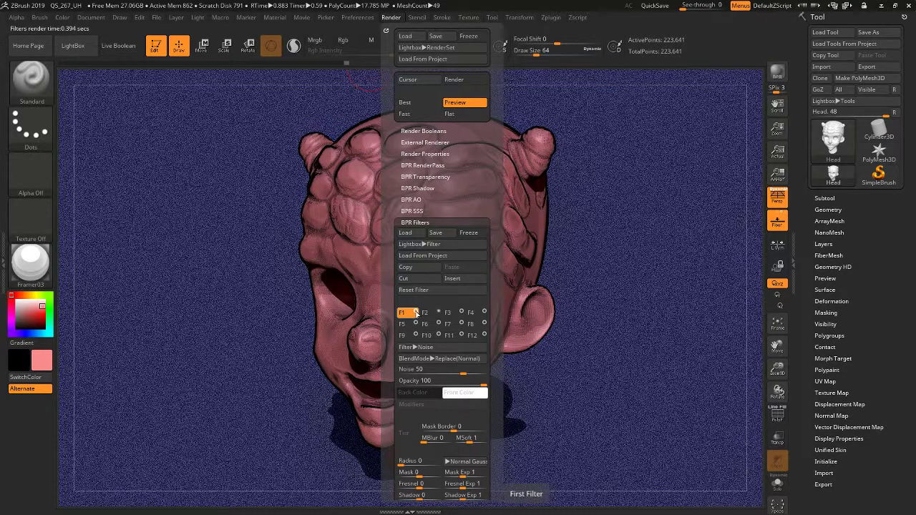
left_click(409, 346)
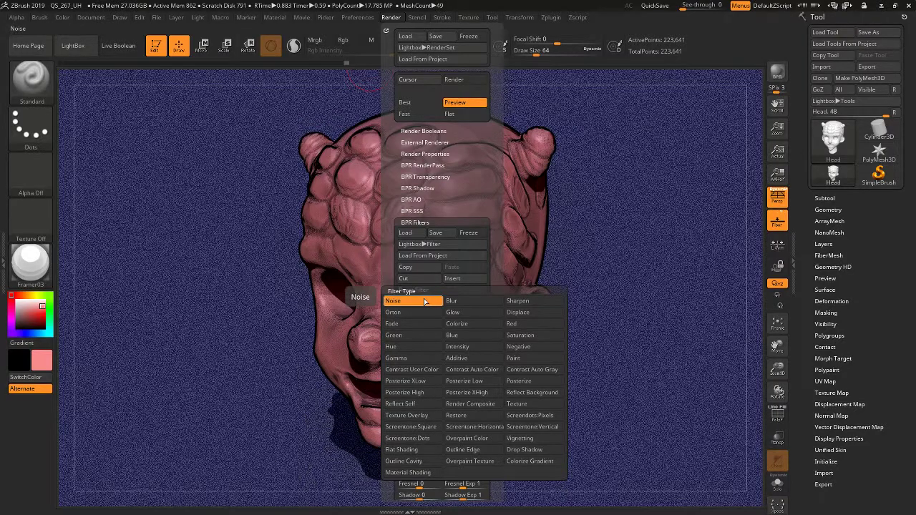
left_click(400, 474)
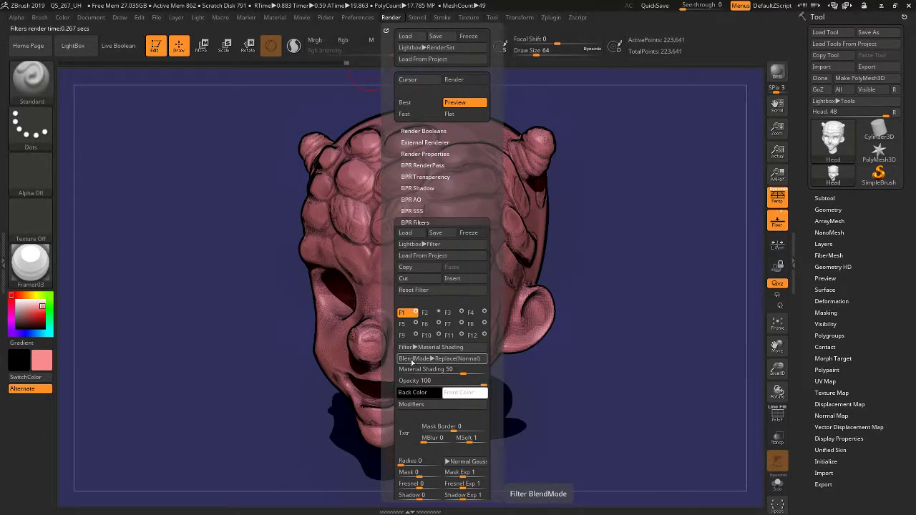
left_click(404, 436)
mouse_move(424, 441)
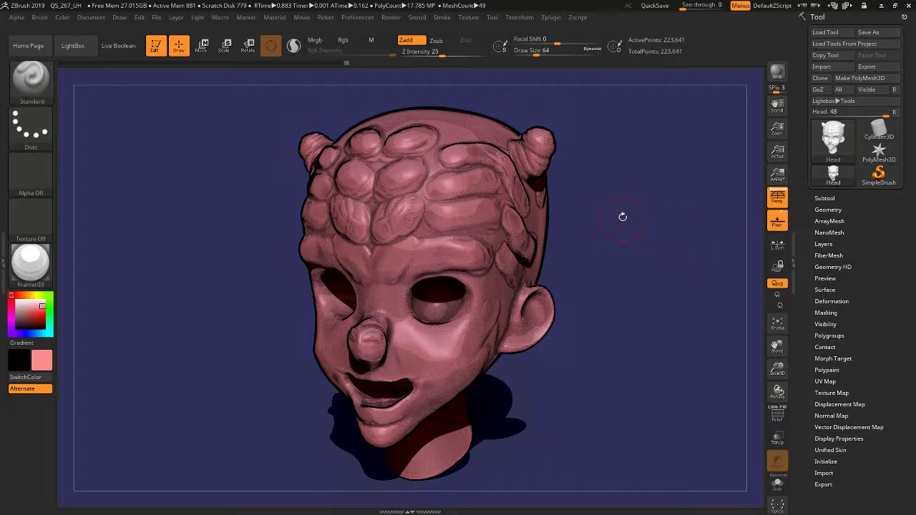
Re-render the horned head with BPR
left_click(622, 215)
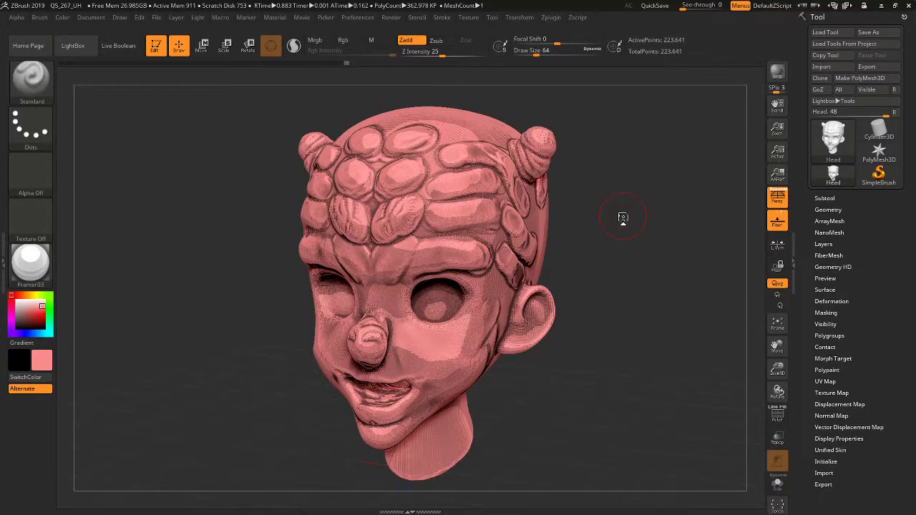
key("shift")
key("shift+r")
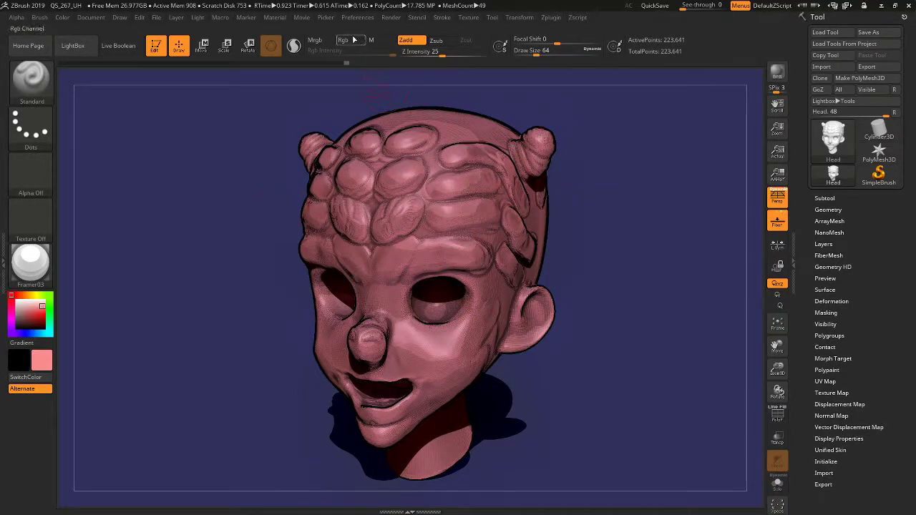
Compare the render with the F12 Outline Edge filter and its Exterior Cavity modifier each switched off and back on
left_click(390, 18)
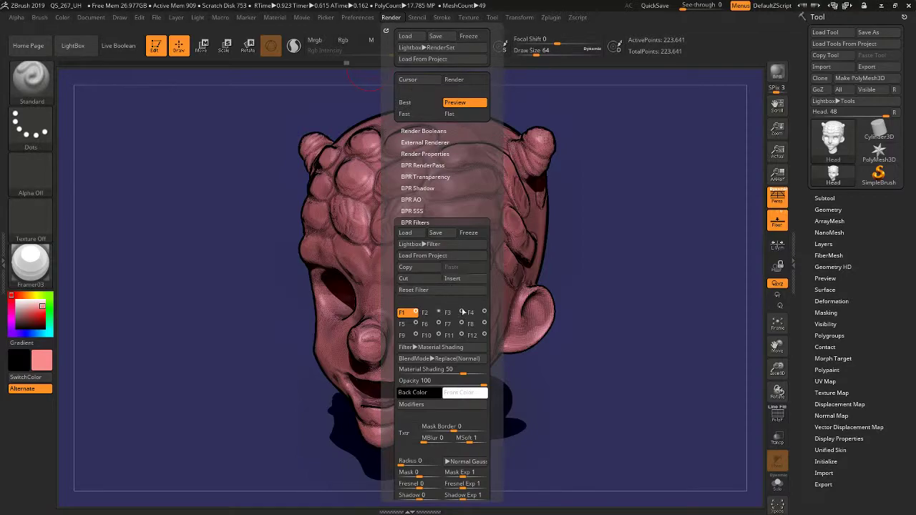
left_click(473, 336)
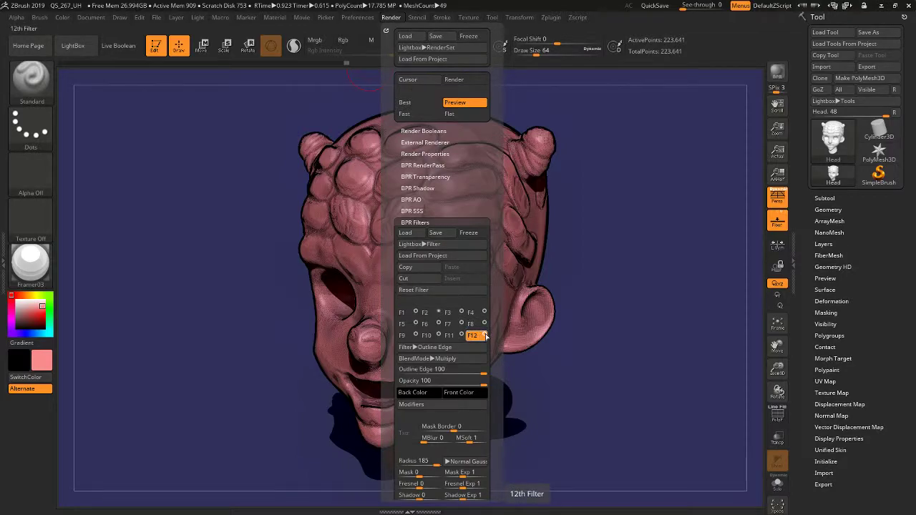
left_click(485, 335)
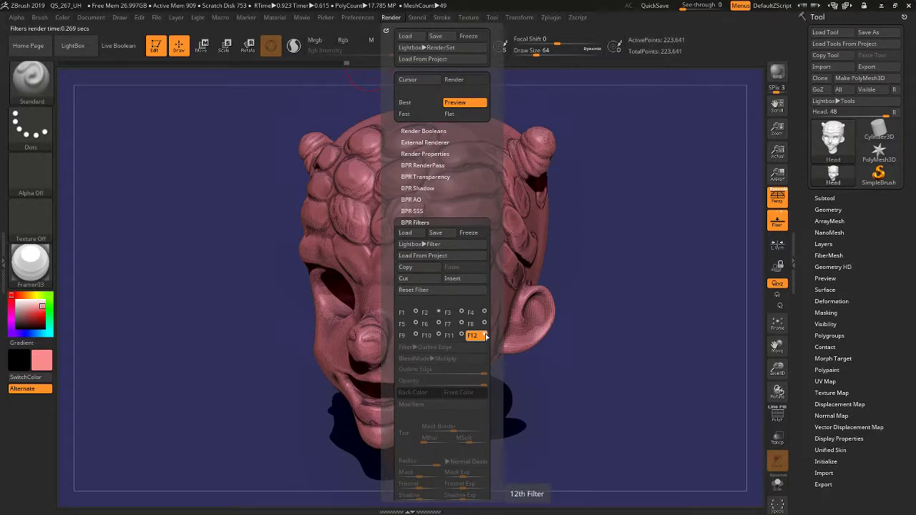
left_click(485, 336)
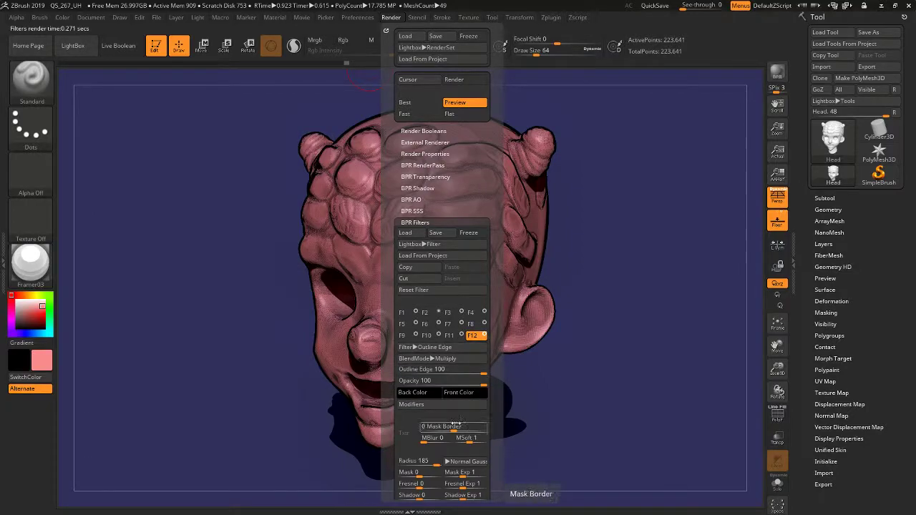
left_click(426, 411)
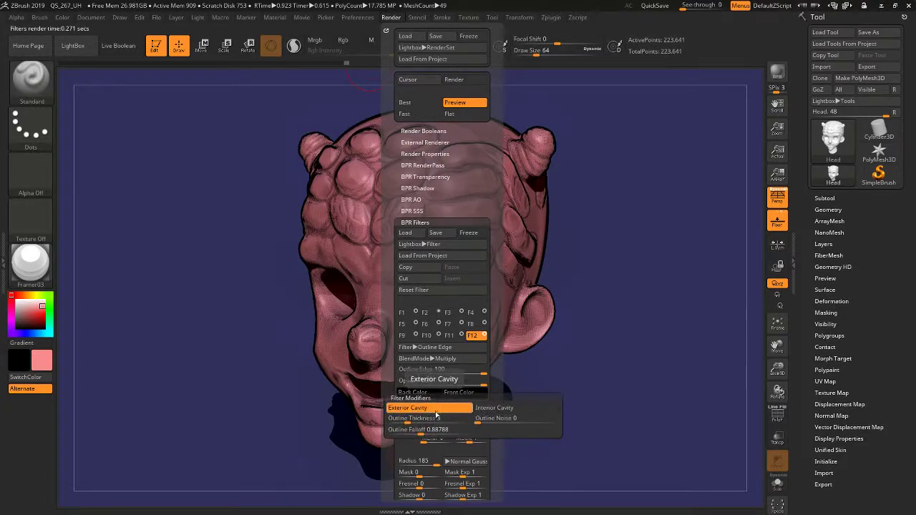
left_click(439, 412)
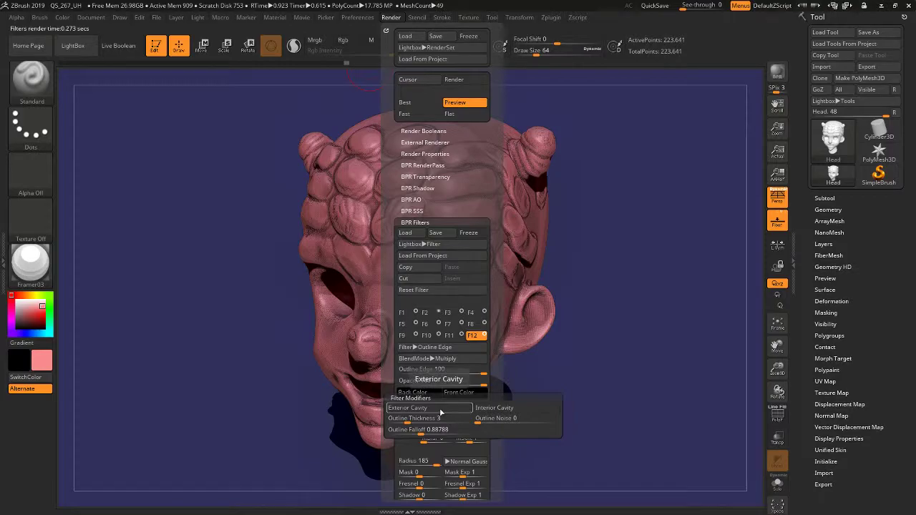
left_click(440, 412)
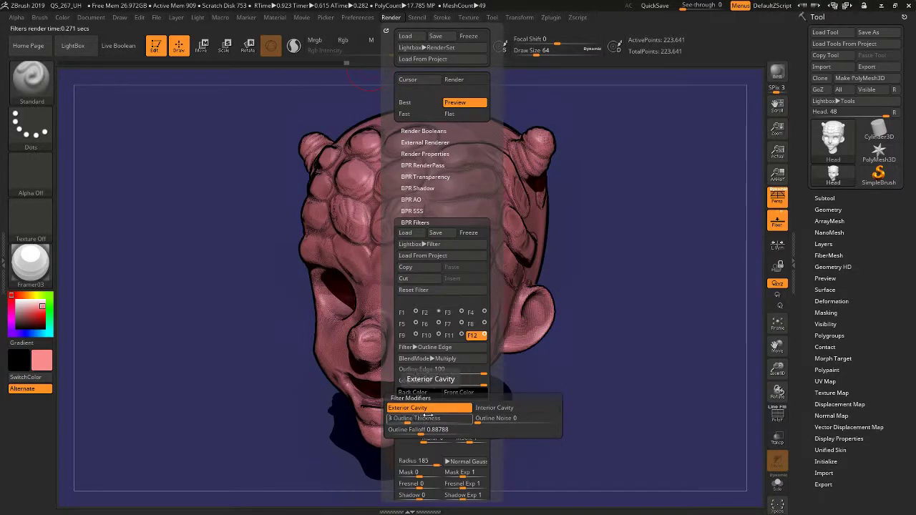
Set the Outline Thickness modifier of the F12 Outline Edge filter to 10
left_click_drag(405, 422, 466, 427)
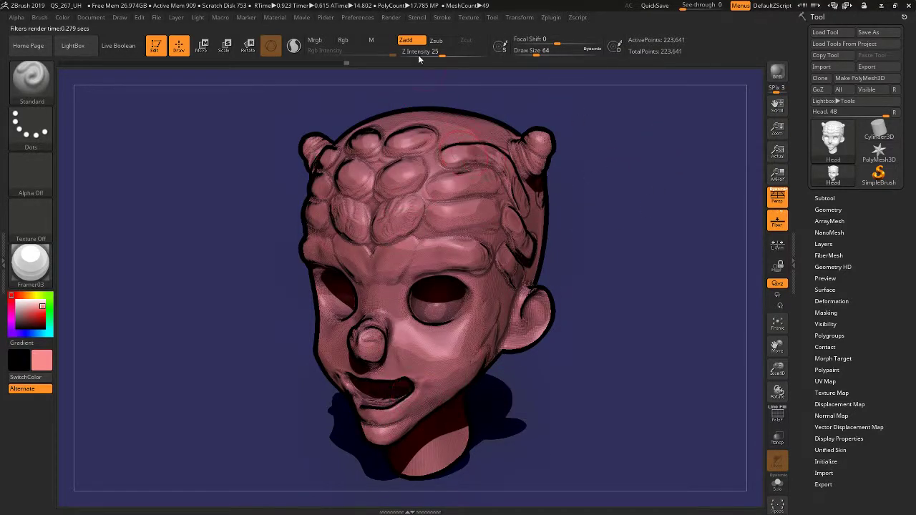
left_click(392, 18)
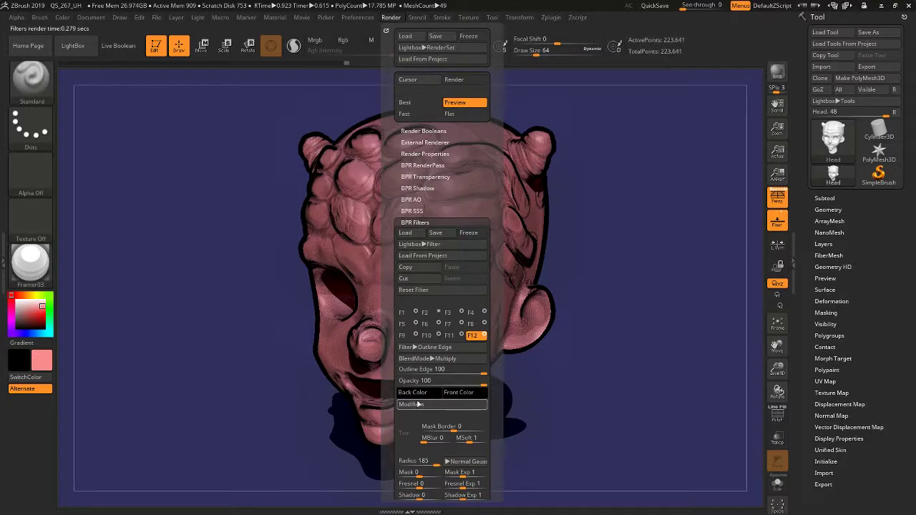
left_click(429, 358)
left_click(494, 356)
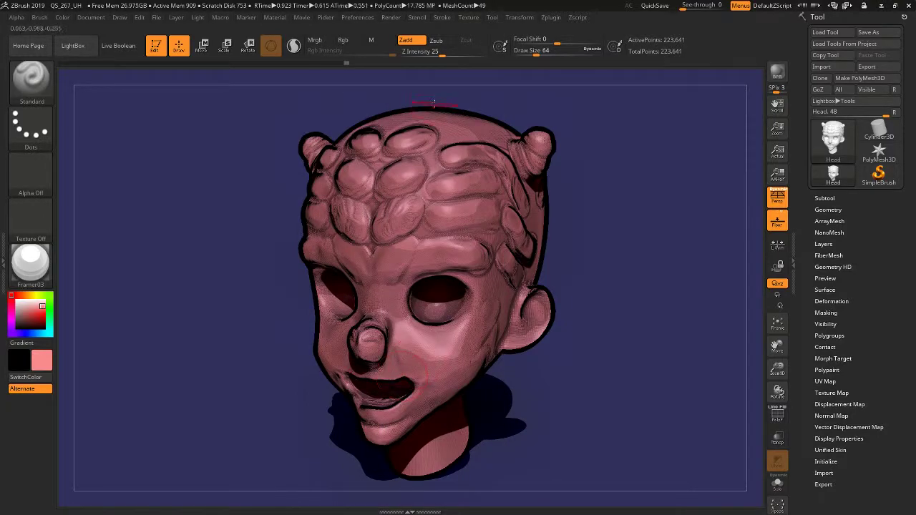
Try a high Outline Noise value on the F12 Outline Edge filter
left_click(400, 21)
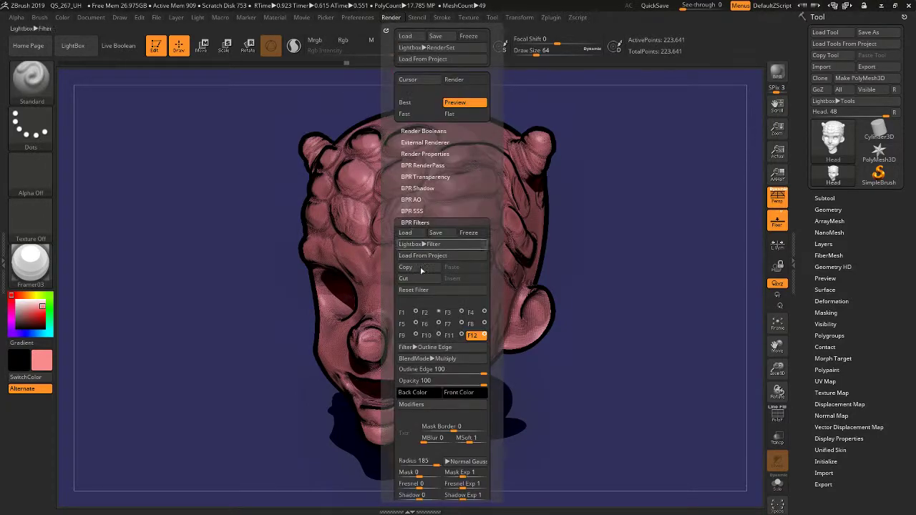
left_click(415, 404)
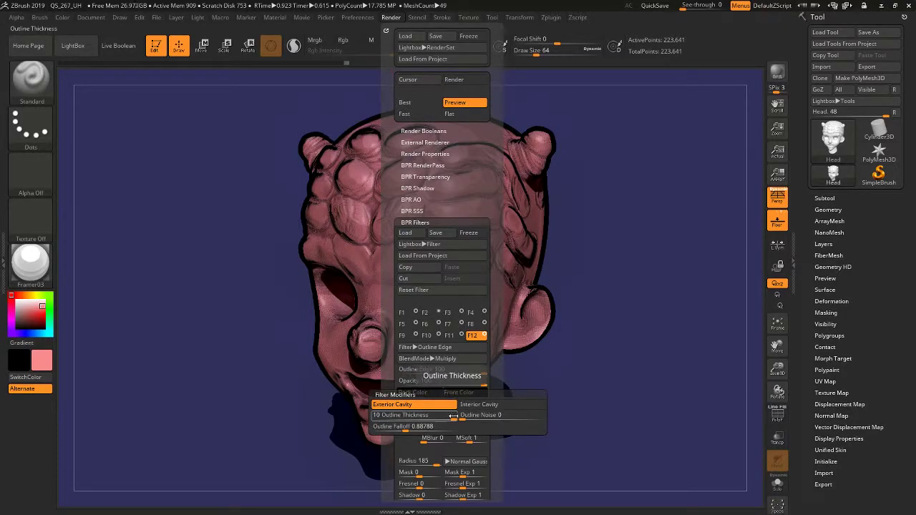
left_click_drag(467, 419, 544, 420)
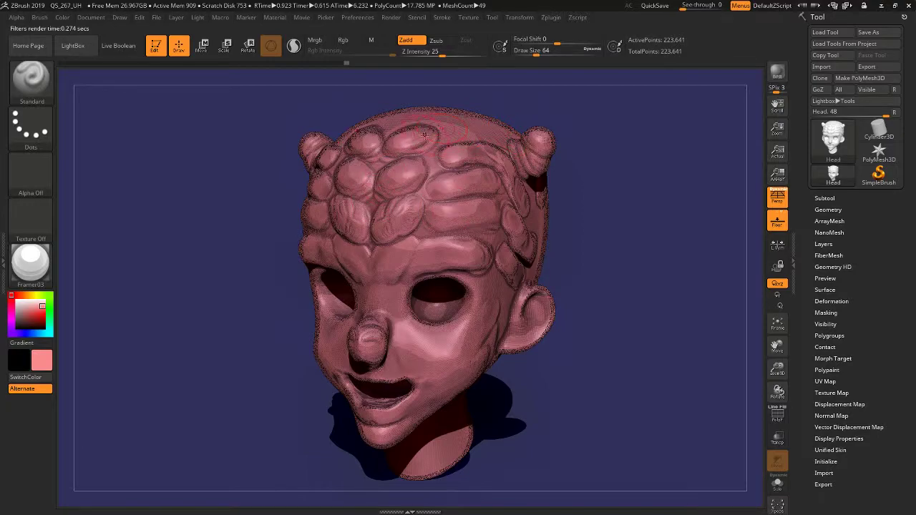
Set the F12 filter's Outline Noise to 0 and adjust its Outline Falloff
left_click(390, 17)
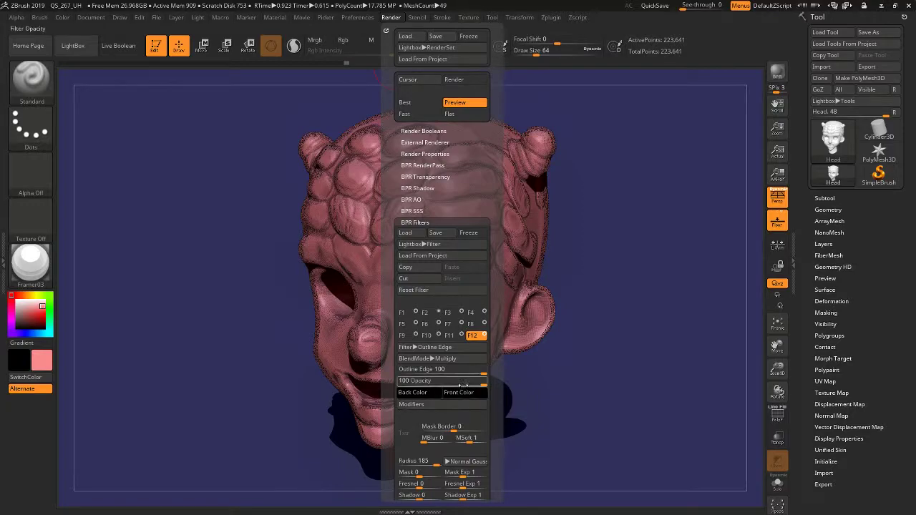
left_click(433, 405)
left_click_drag(521, 421, 501, 420)
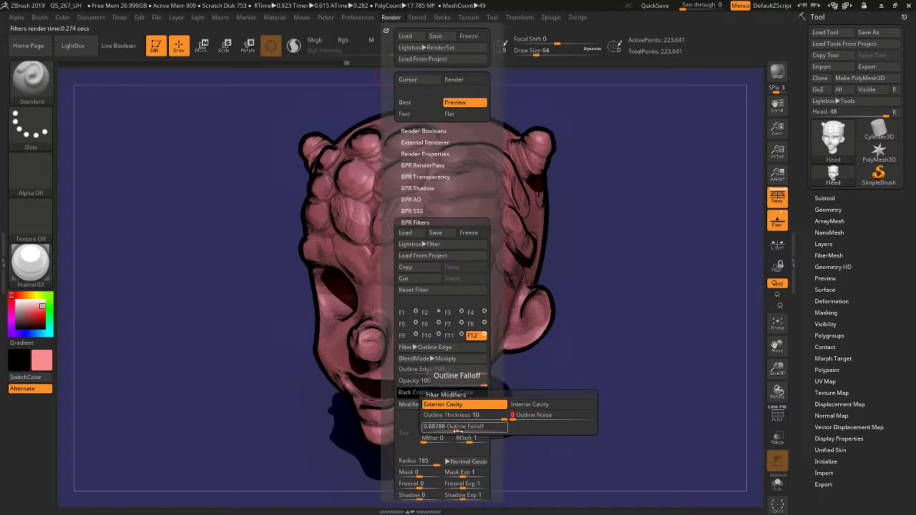
mouse_move(456, 430)
left_mouse_down()
mouse_move(426, 427)
mouse_move(505, 430)
mouse_move(454, 427)
left_mouse_up()
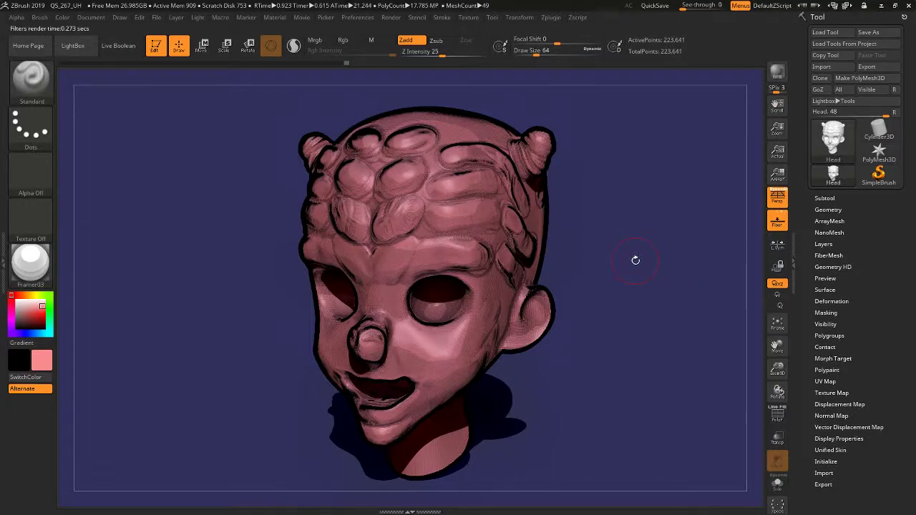
Assign the Droplet material to the F1 Material Shading filter's image slot and re-render the head with BPR
left_click(391, 17)
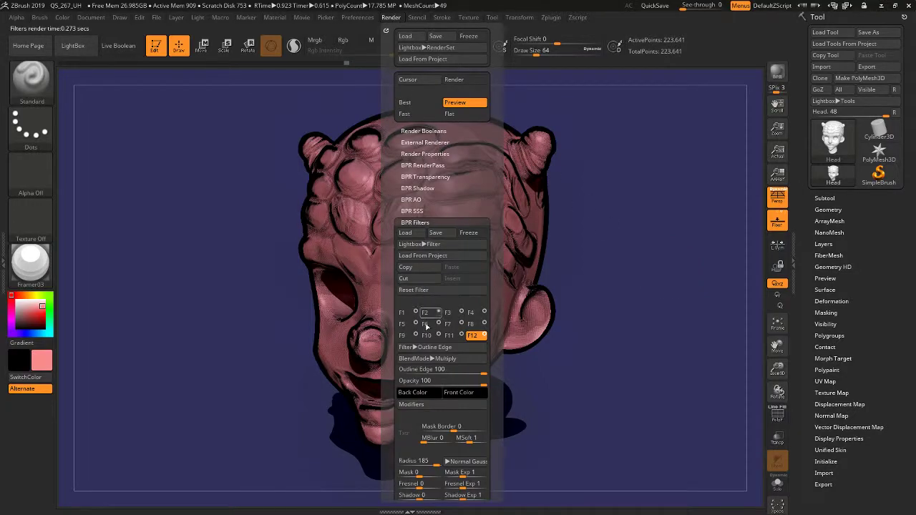
left_click(449, 335)
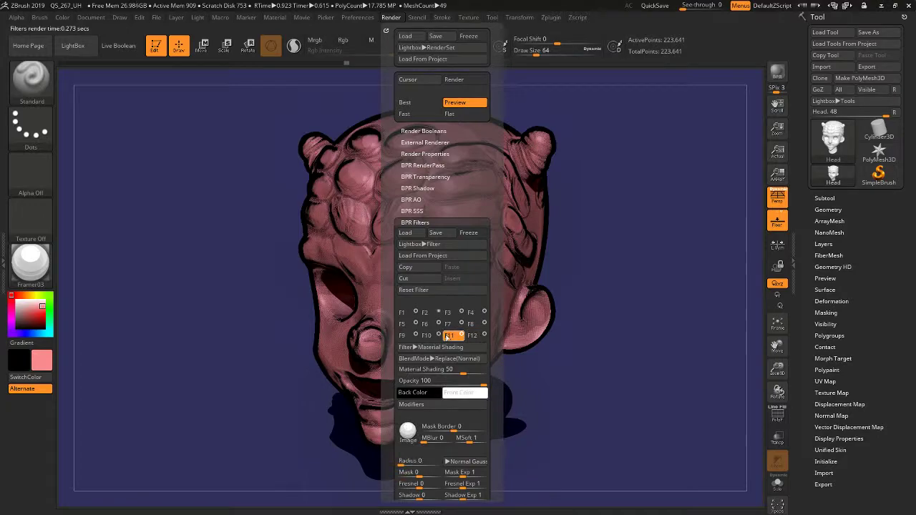
left_click(410, 313)
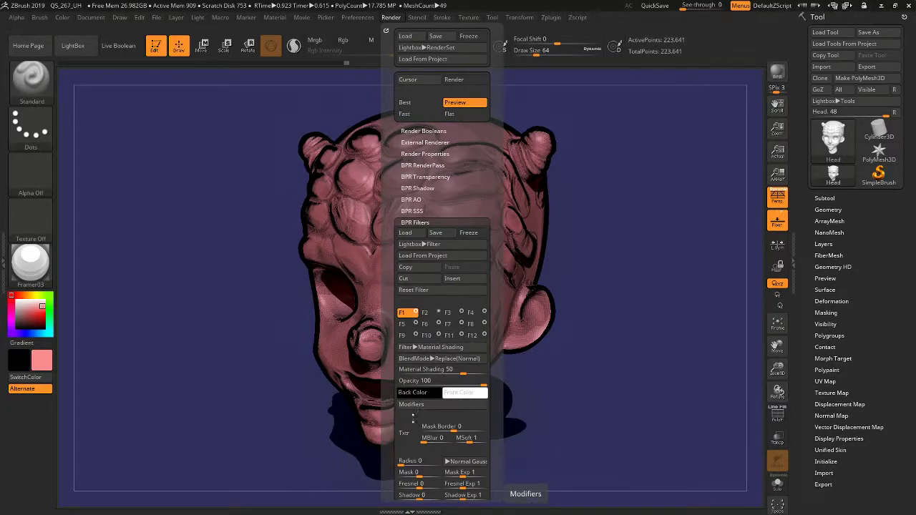
left_click(409, 436)
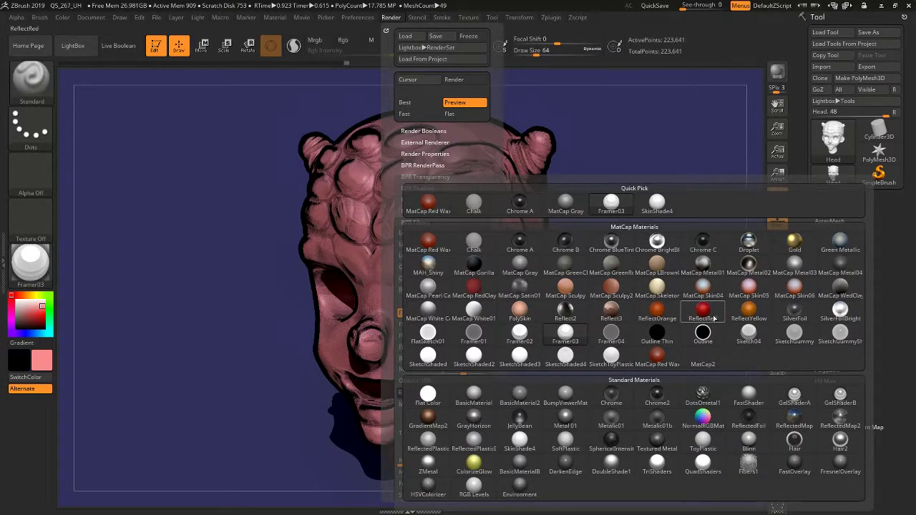
left_click(751, 245)
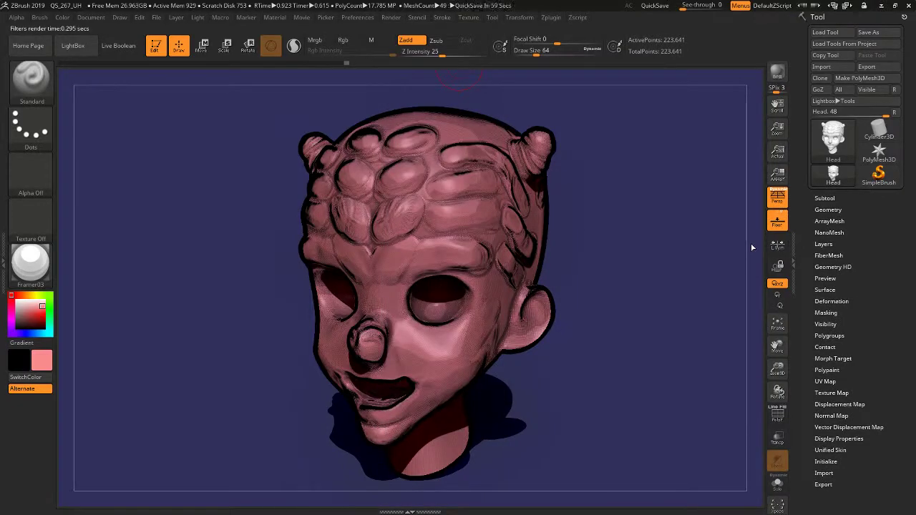
left_click(620, 244)
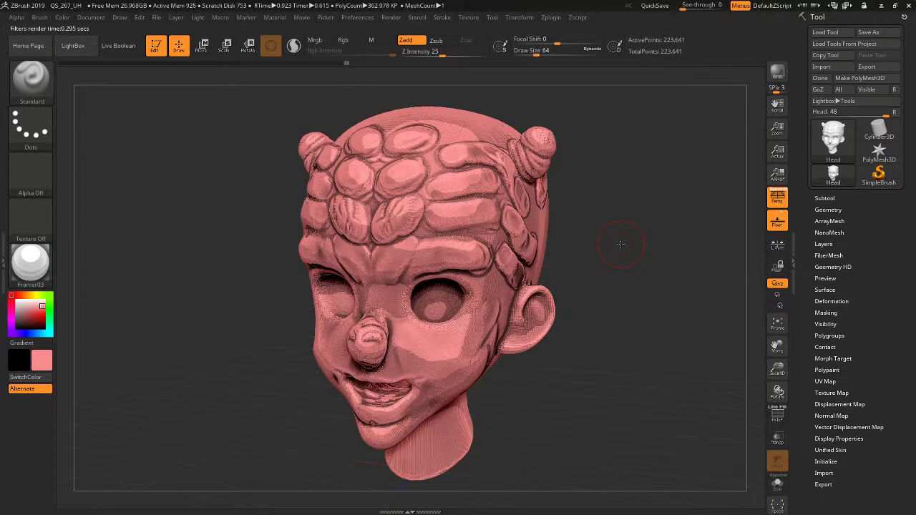
key("shift+r")
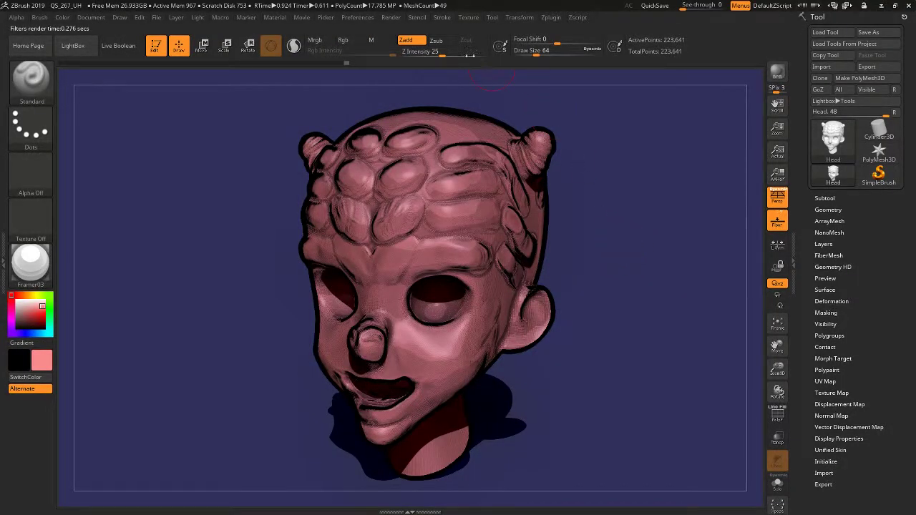
Try a Radius of 148 and the Multiply blend mode on the F1 Material Shading filter
left_click(392, 18)
left_click_drag(387, 358, 388, 321)
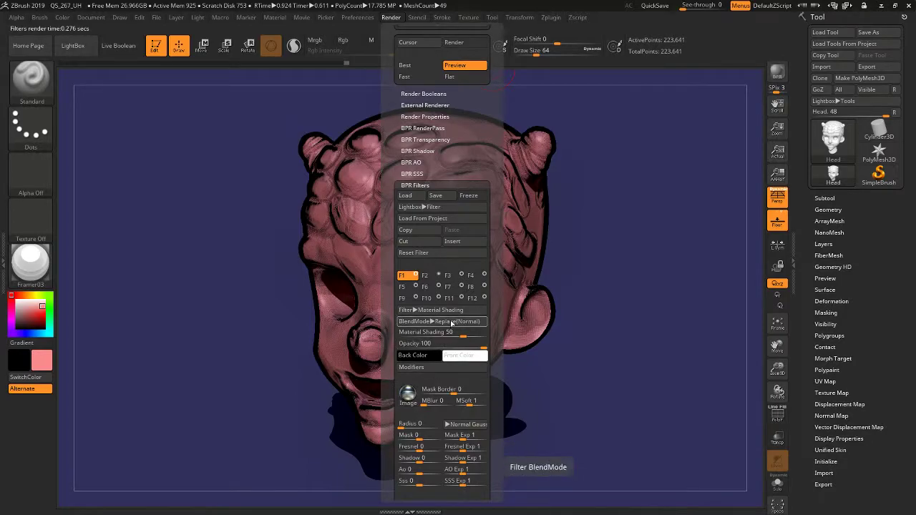
left_click_drag(433, 424, 439, 424)
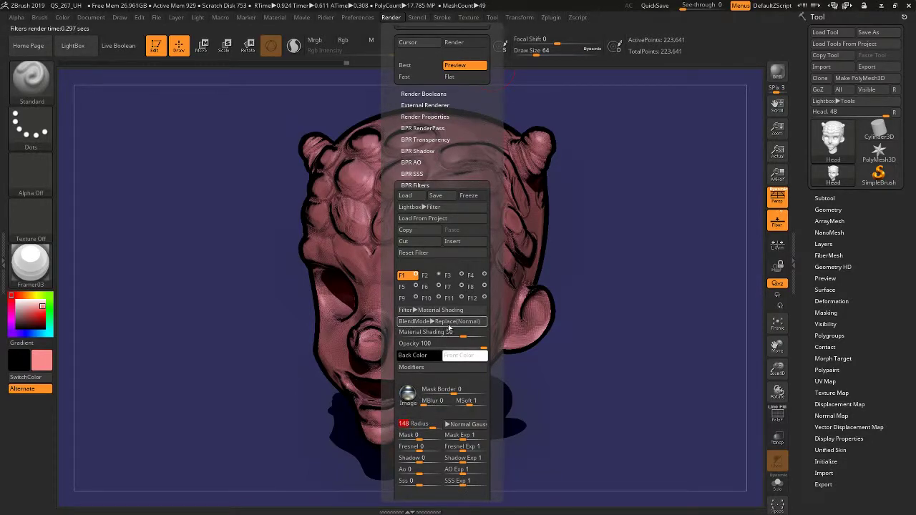
left_click(449, 326)
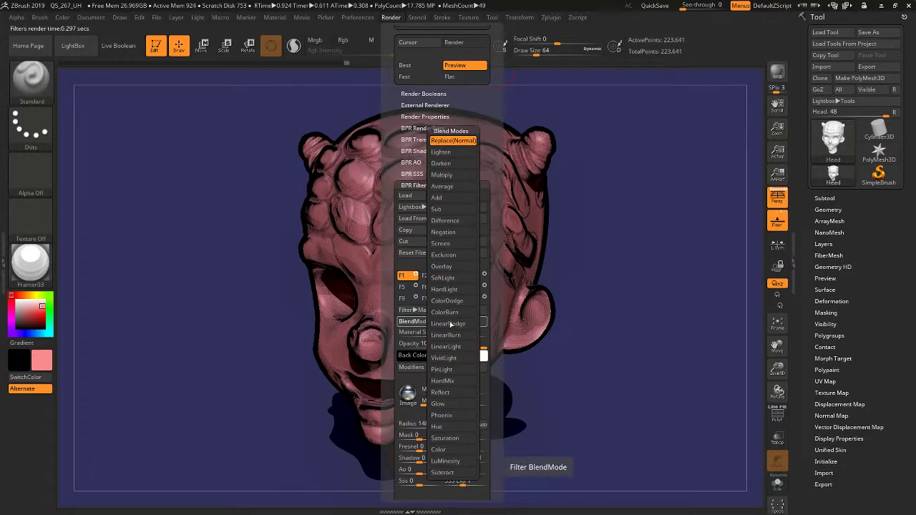
left_click(451, 175)
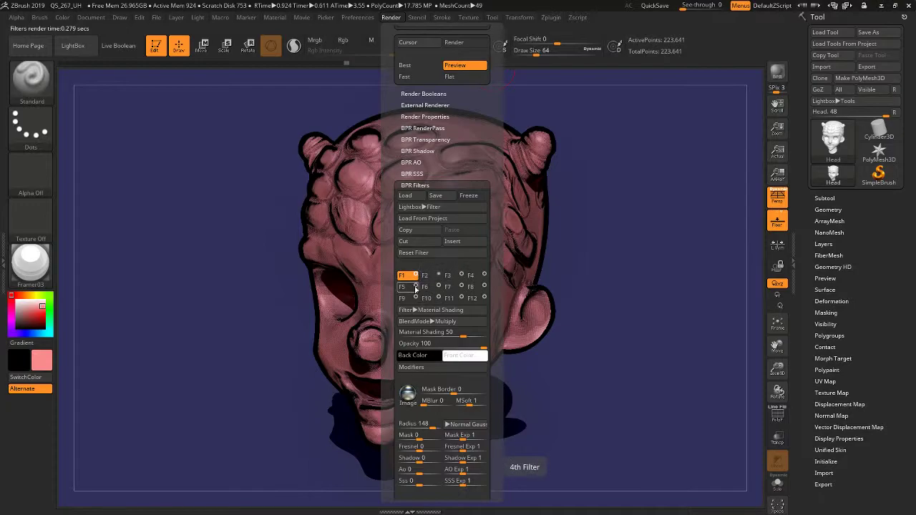
Turn off BPR filters F11, F10 and F9, toggling F12 off and back on to check the outlines
left_click(458, 298)
left_click(461, 298)
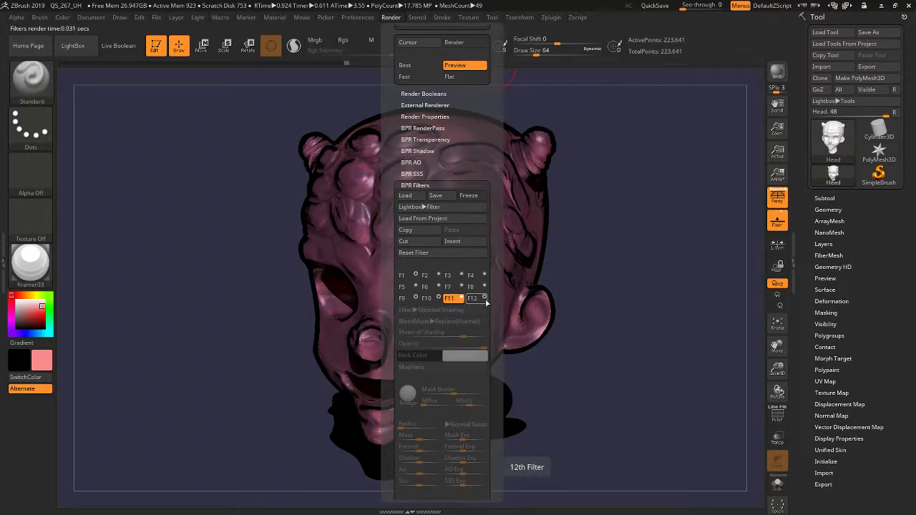
left_click(485, 299)
left_click(486, 298)
left_click(439, 299)
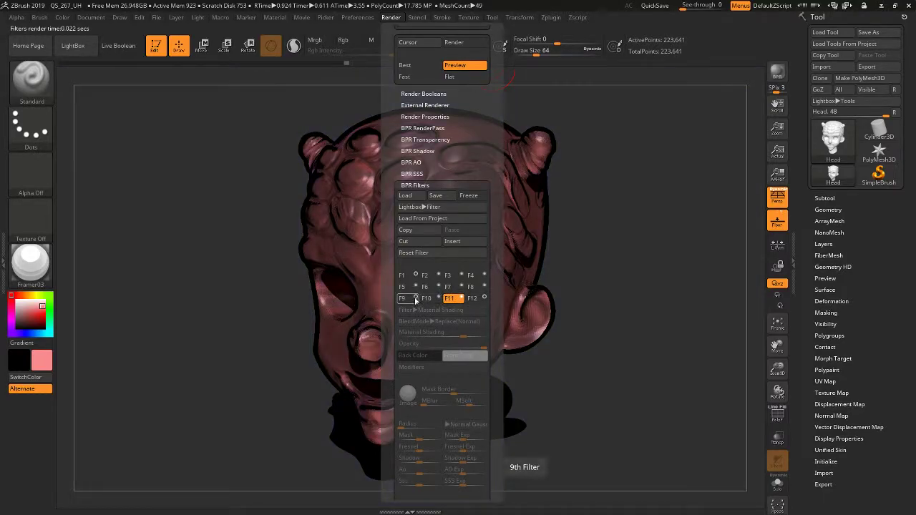
left_click(416, 298)
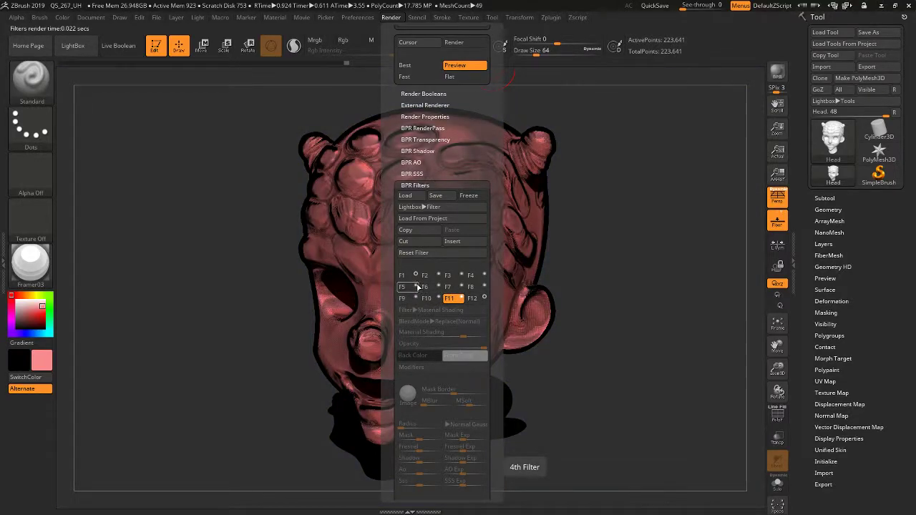
Select the F1 Material Shading filter and switch it off and on to compare its effect on the head
left_click(412, 277)
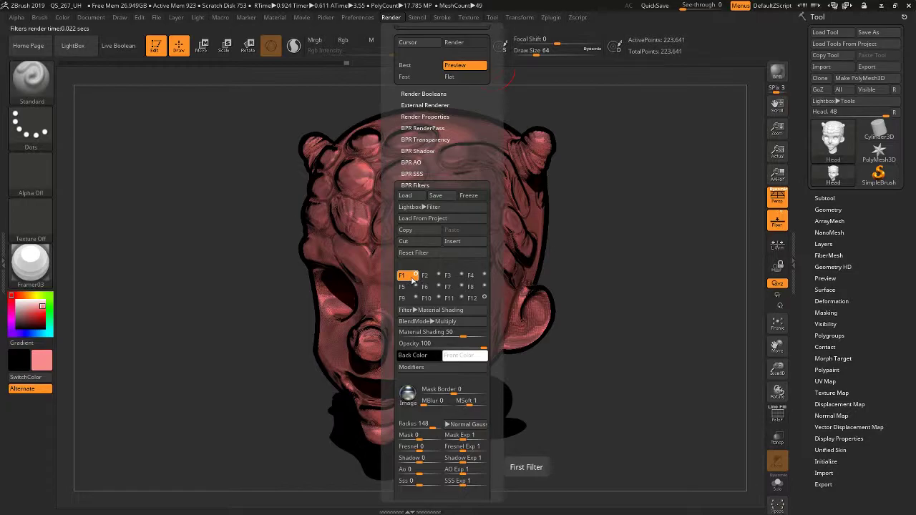
left_click(417, 275)
left_click(417, 275)
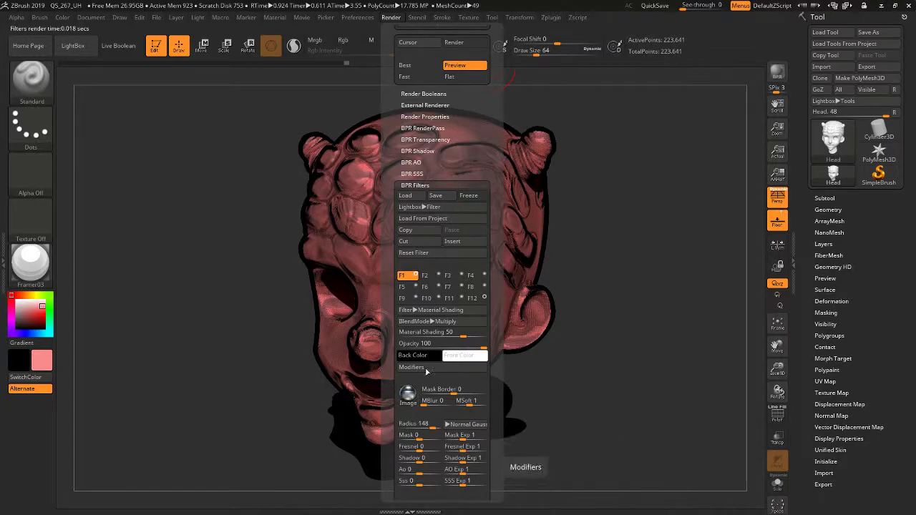
Set the F1 filter's Radius to 200 and its Material Shading strength to 100
left_click_drag(434, 428, 453, 424)
left_click_drag(463, 335, 484, 335)
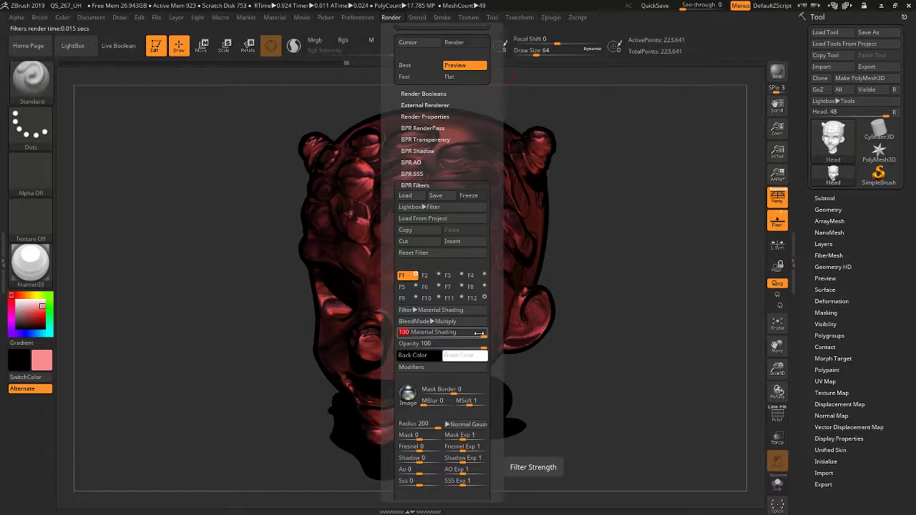
mouse_move(478, 334)
left_mouse_down()
mouse_move(419, 335)
mouse_move(495, 338)
left_mouse_up()
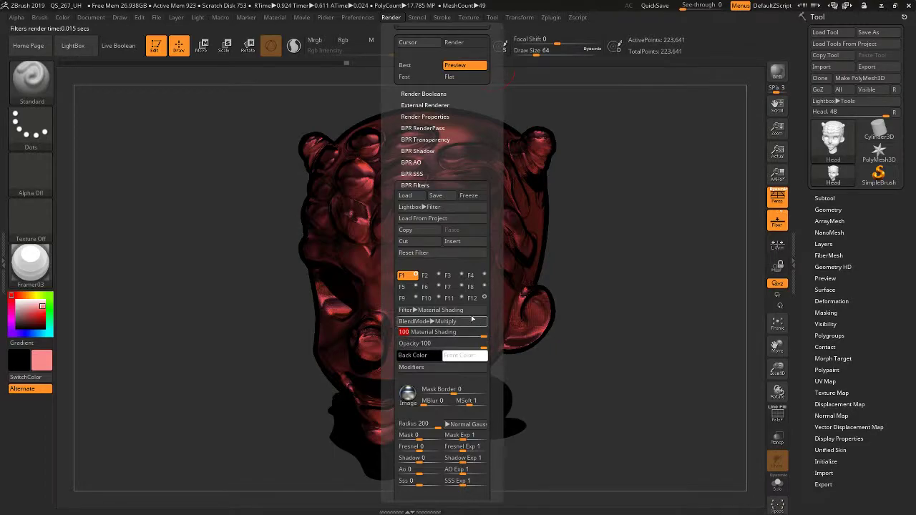
Change the F1 filter's blend mode to Replace(Normal) and lower its Material Shading strength to 7
left_click(463, 323)
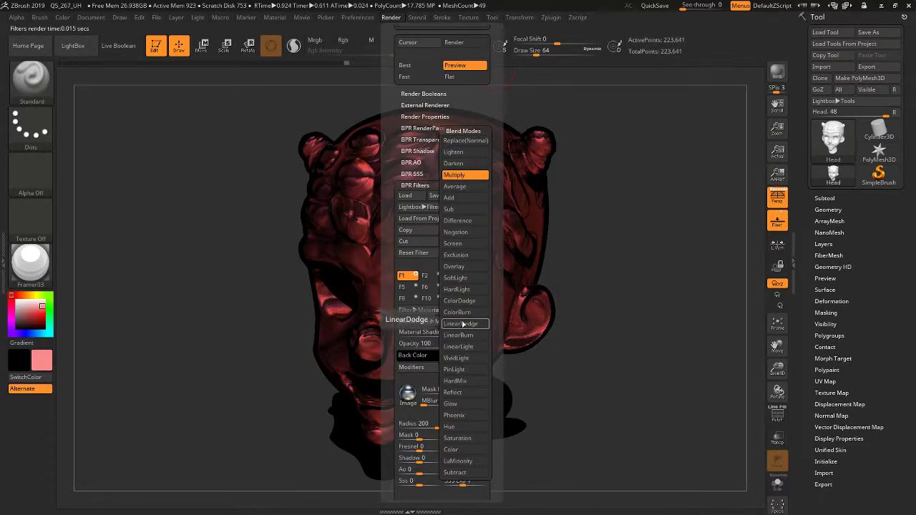
left_click(473, 141)
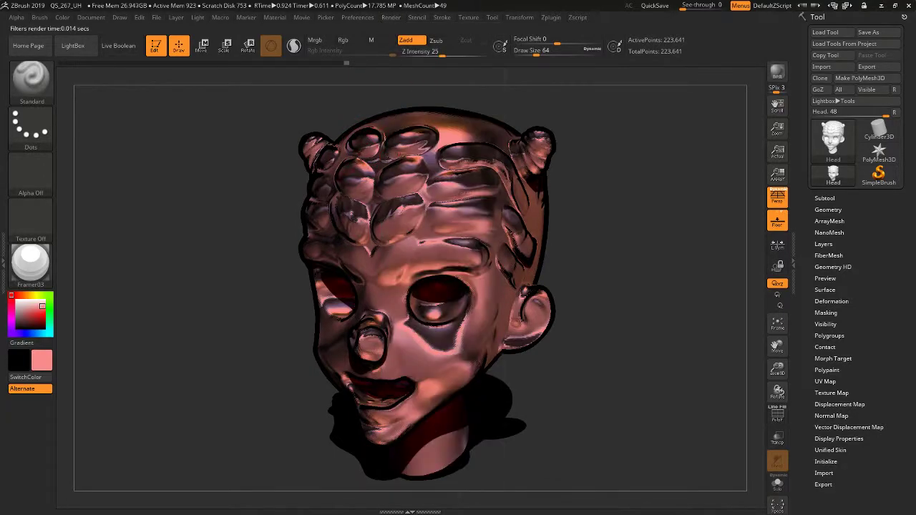
left_click(391, 18)
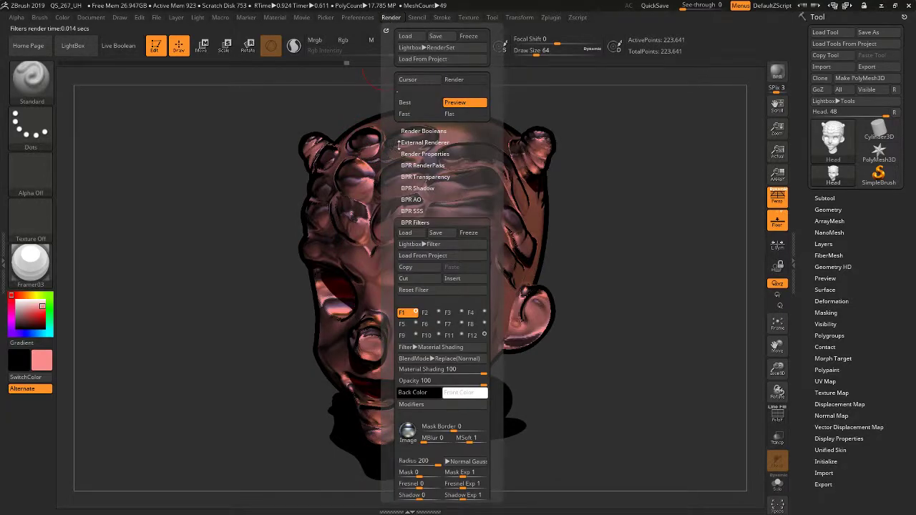
left_click_drag(457, 372, 448, 371)
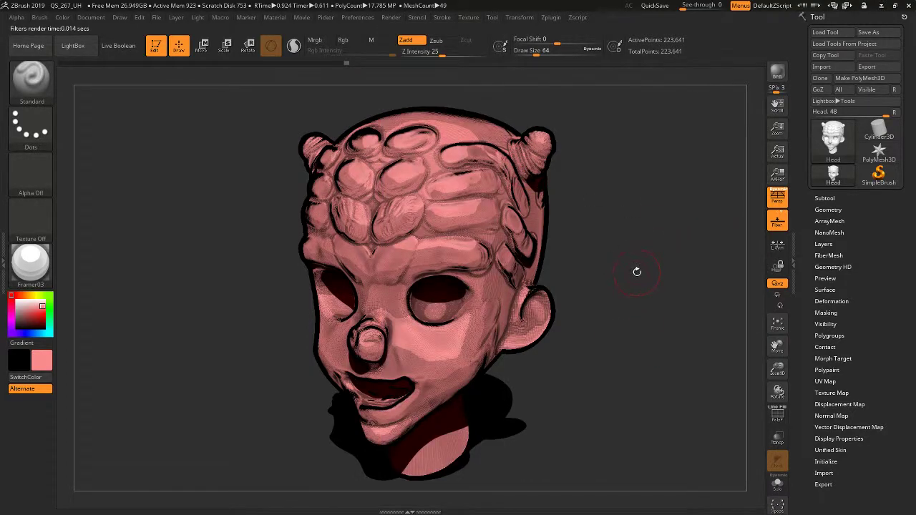
Enable the F2 filter as a Blur with strength 100 and Radius 200
left_click(391, 17)
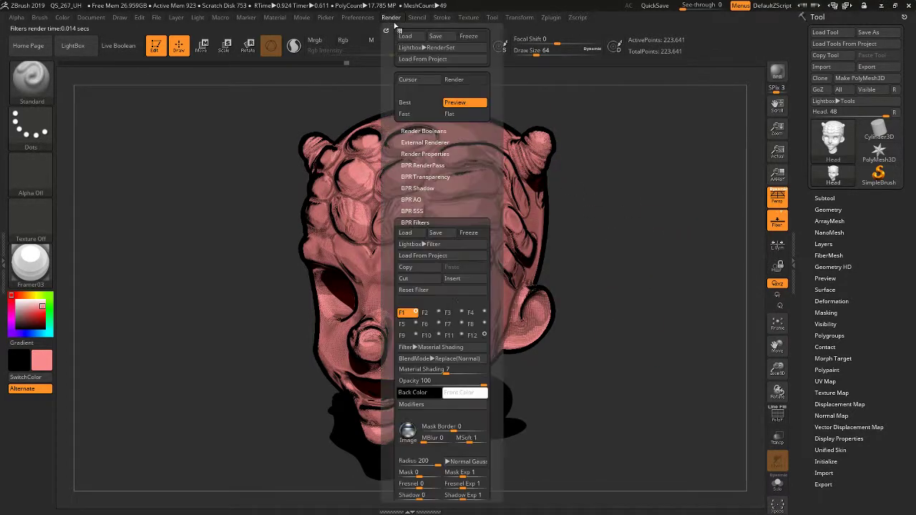
left_click(440, 313)
left_click(432, 313)
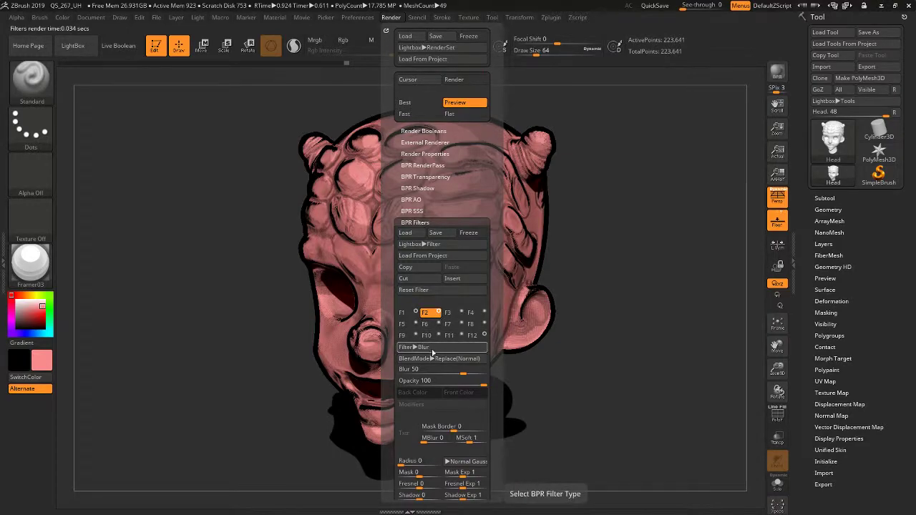
left_click_drag(458, 369, 486, 371)
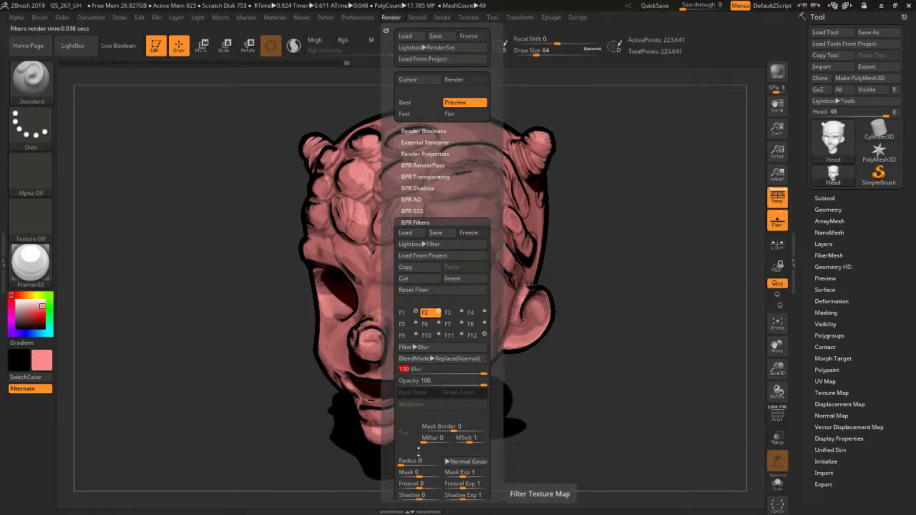
left_click_drag(415, 461, 439, 464)
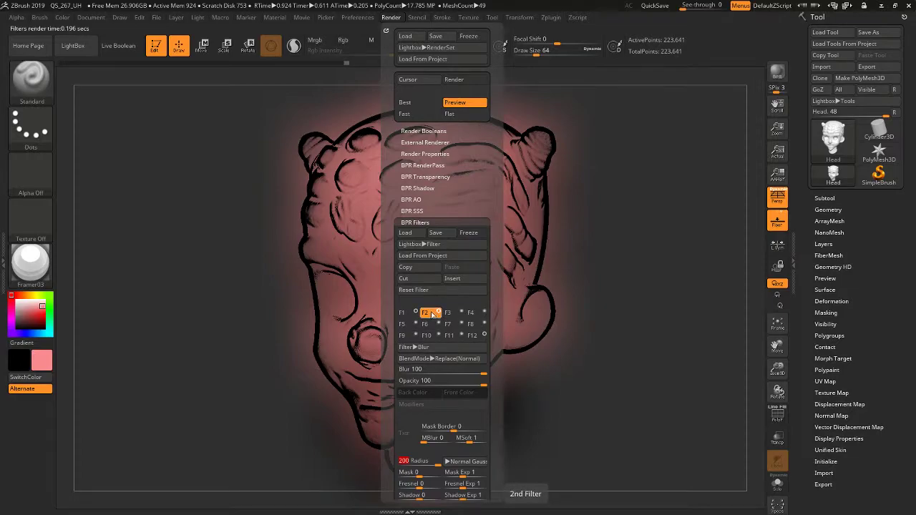
Change the F2 filter type to Material Shading and assign a dark reflective material to its image slot
left_click(414, 348)
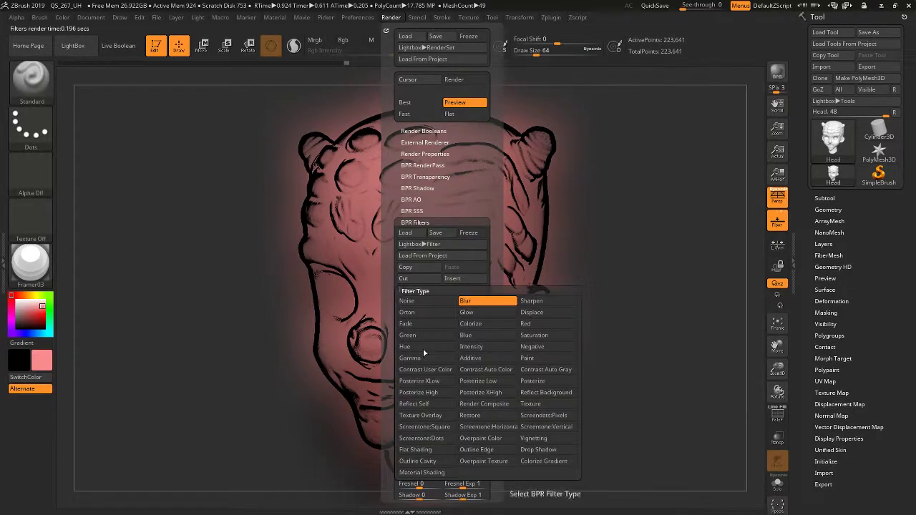
left_click(426, 473)
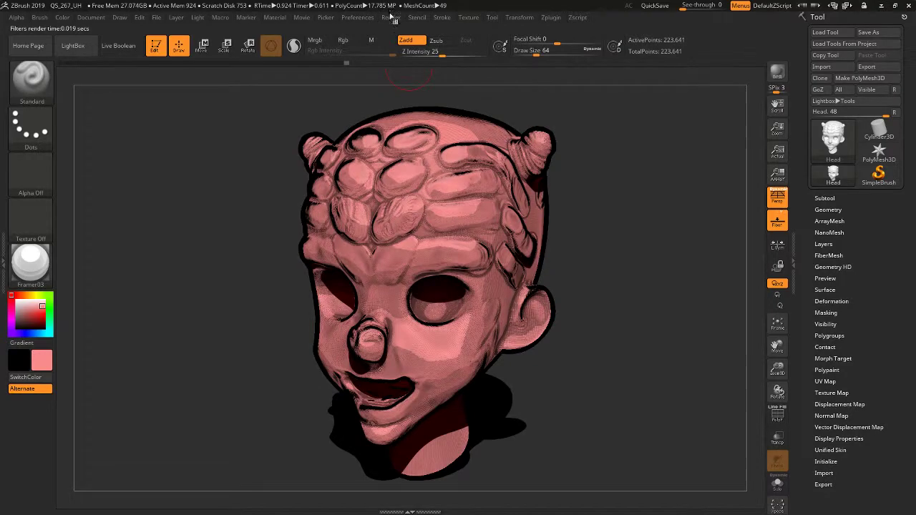
left_click(391, 17)
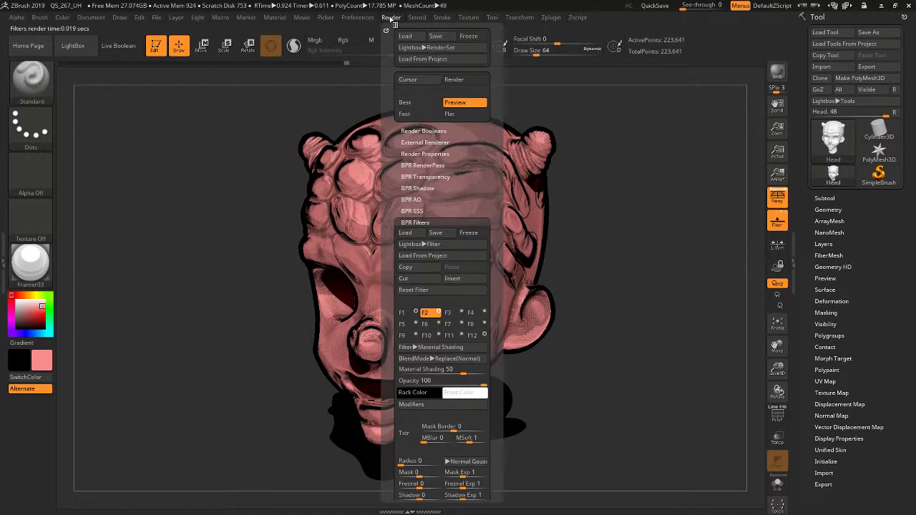
left_click(405, 437)
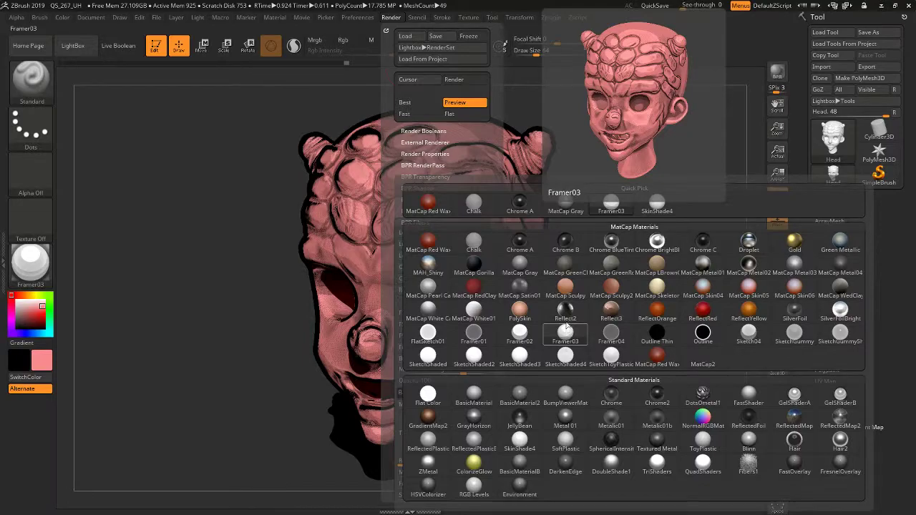
left_click(567, 331)
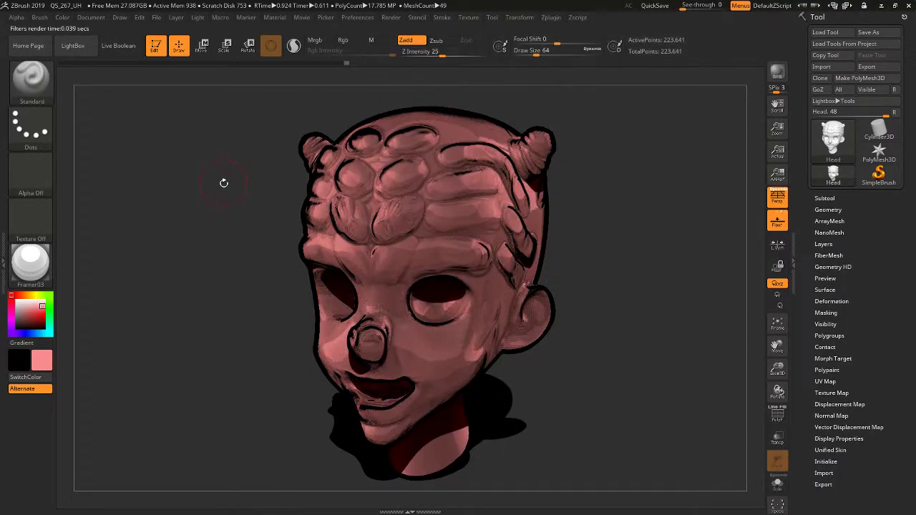
Turn and reposition the head, check that the F2 filter is enabled, and re-render it with BPR
mouse_move(223, 257)
left_mouse_down()
mouse_move(486, 260)
mouse_move(404, 257)
mouse_move(503, 233)
left_mouse_up()
left_click_drag(401, 100, 353, 84)
left_click(389, 19)
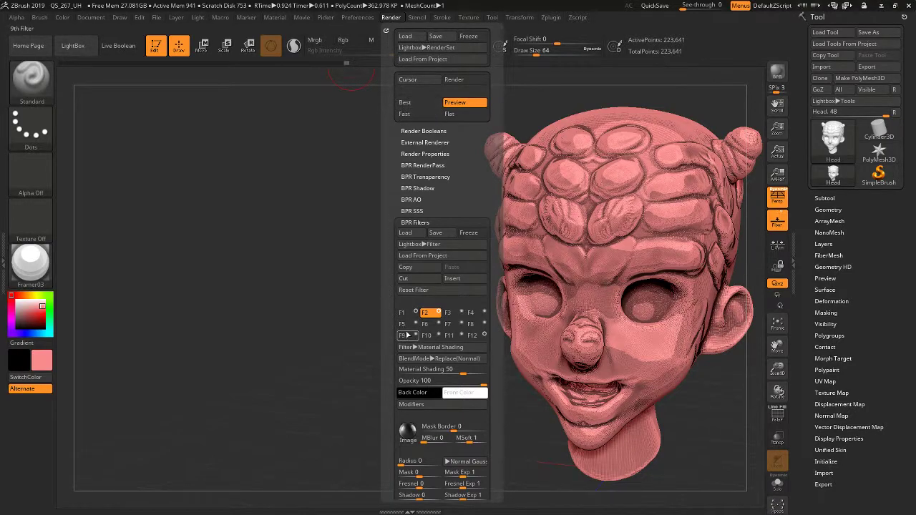
left_click(439, 312)
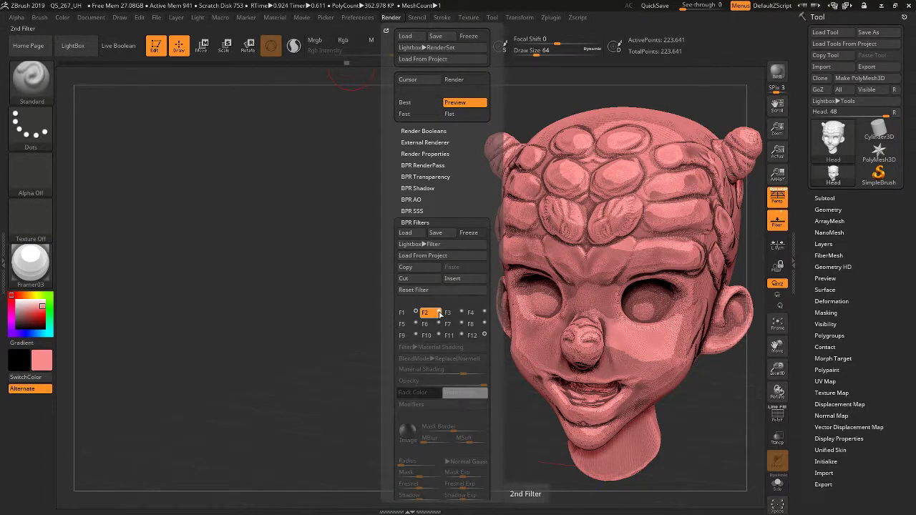
left_click(439, 312)
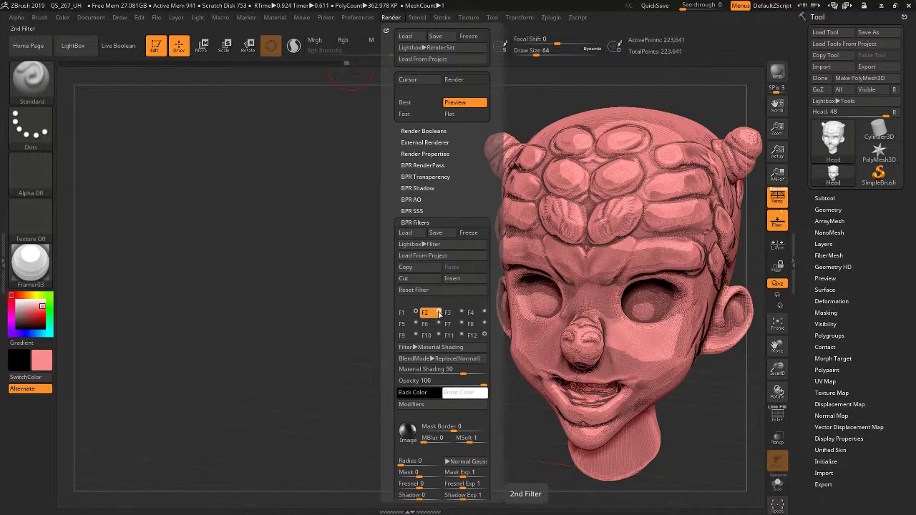
key("shift+r")
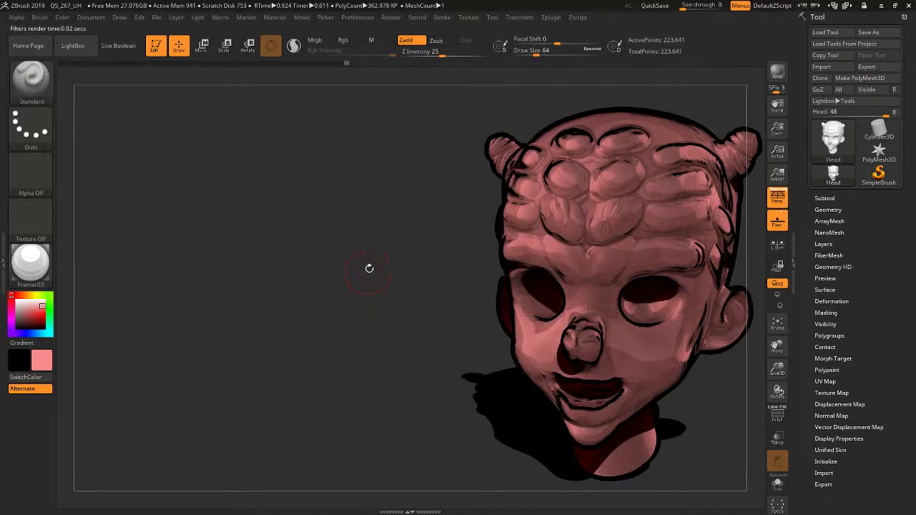
Switch the F2 Material Shading filter off and on repeatedly to compare the render with and without it
left_click(392, 18)
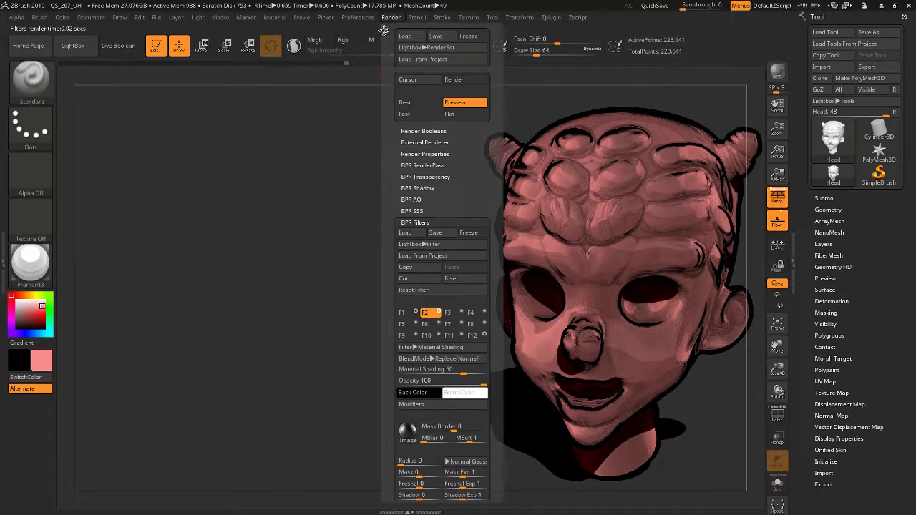
left_click(438, 312)
left_click(438, 312)
left_click(438, 312)
left_click(438, 312)
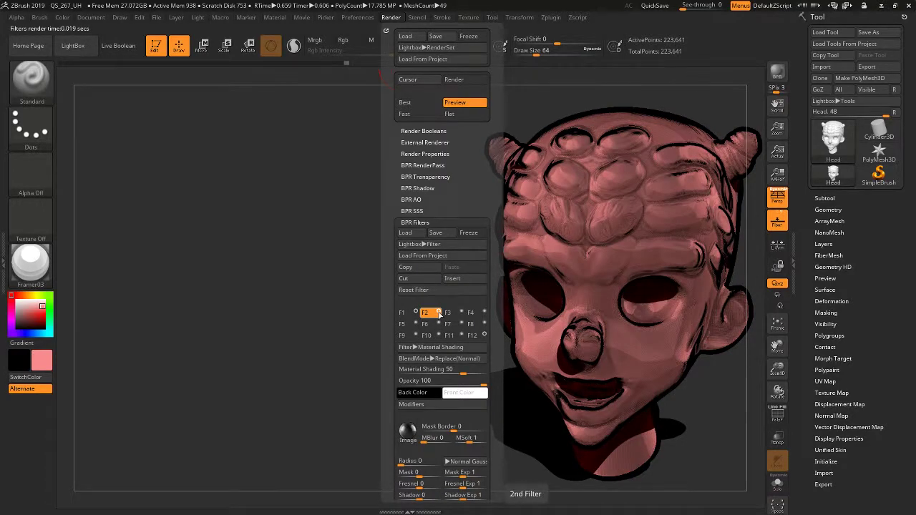
Set the F2 filter's blend mode to Lighten and toggle the filter to compare its effect
left_click(434, 359)
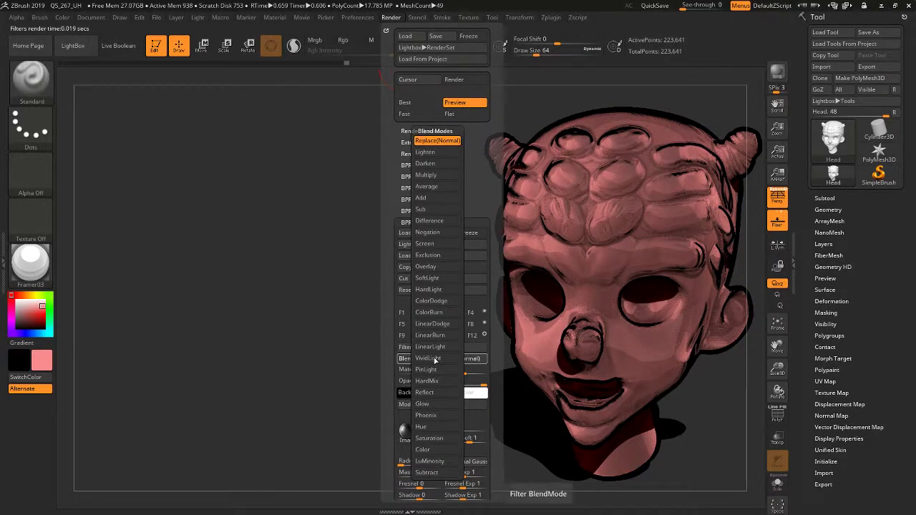
left_click(438, 152)
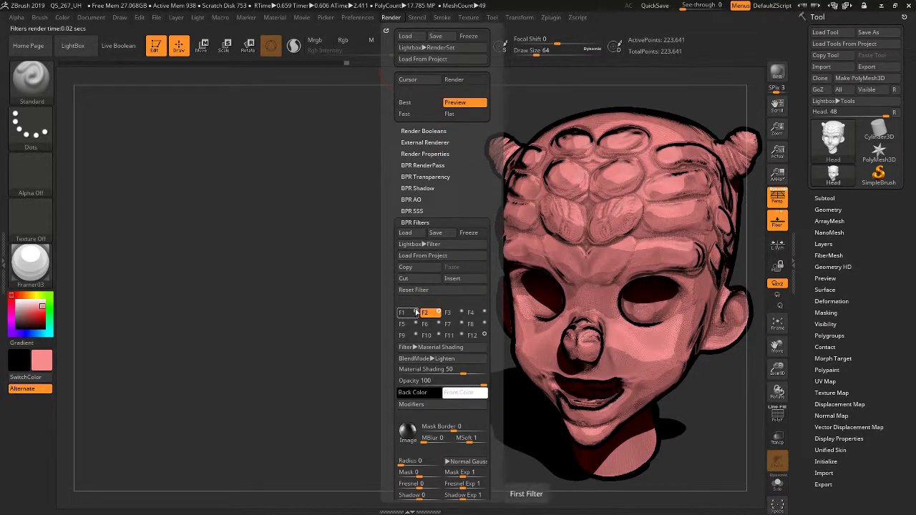
left_click(440, 312)
left_click(439, 312)
left_click(439, 312)
left_click(440, 313)
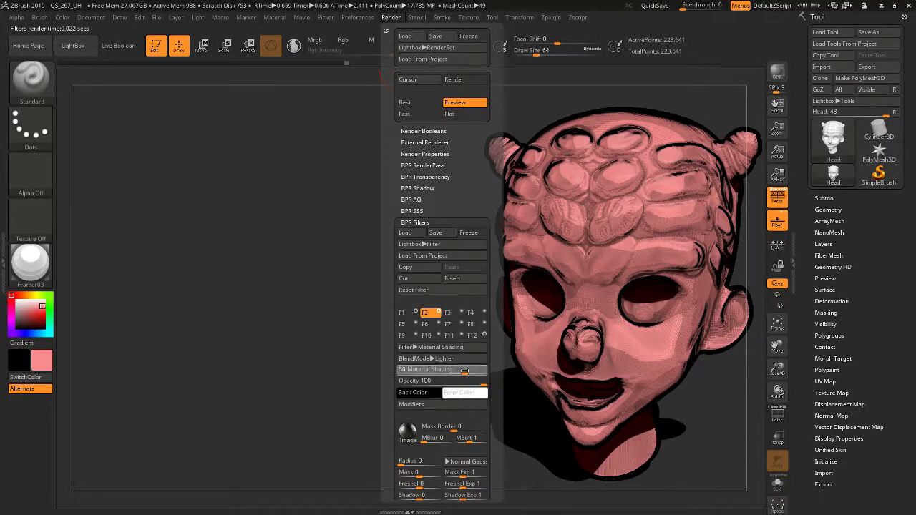
Raise the F2 filter's Material Shading strength to 100 and toggle the filter to check the difference
left_click_drag(482, 372, 487, 372)
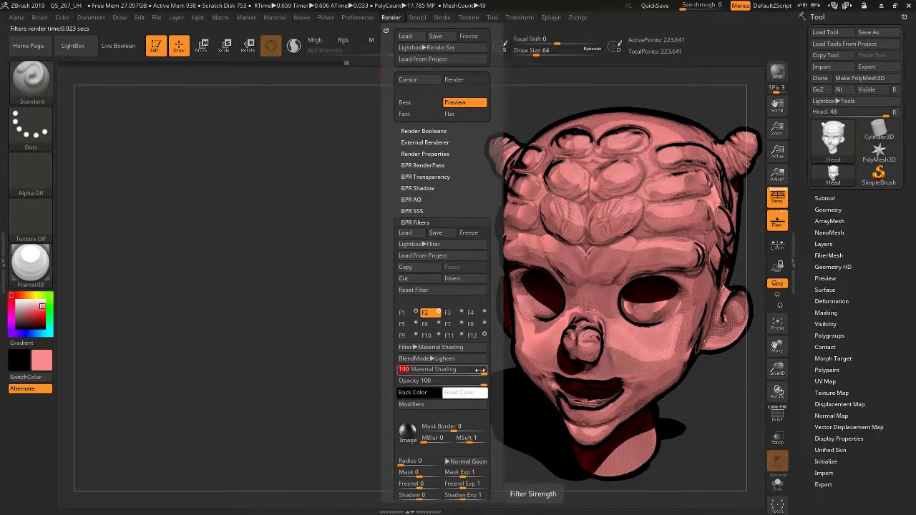
left_click(439, 313)
left_click(440, 313)
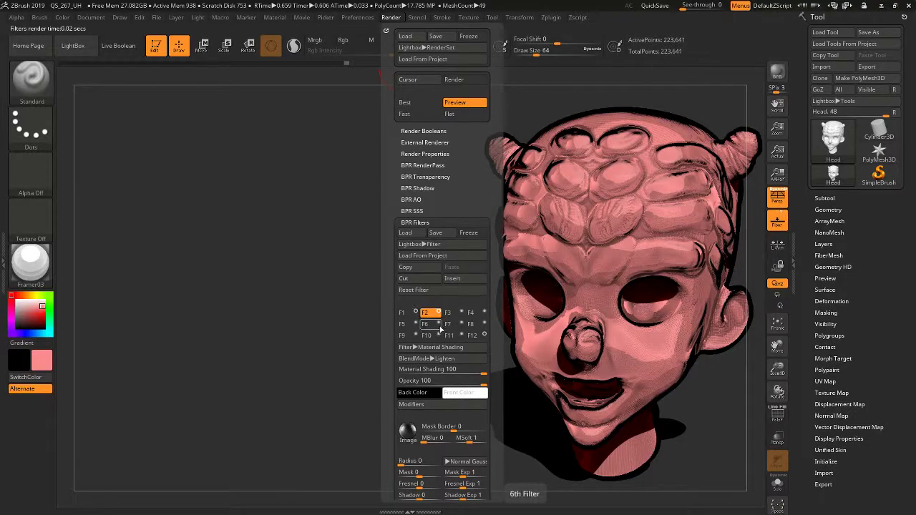
Set the F2 Material Shading filter's front color to a saturated blue
left_click(458, 394)
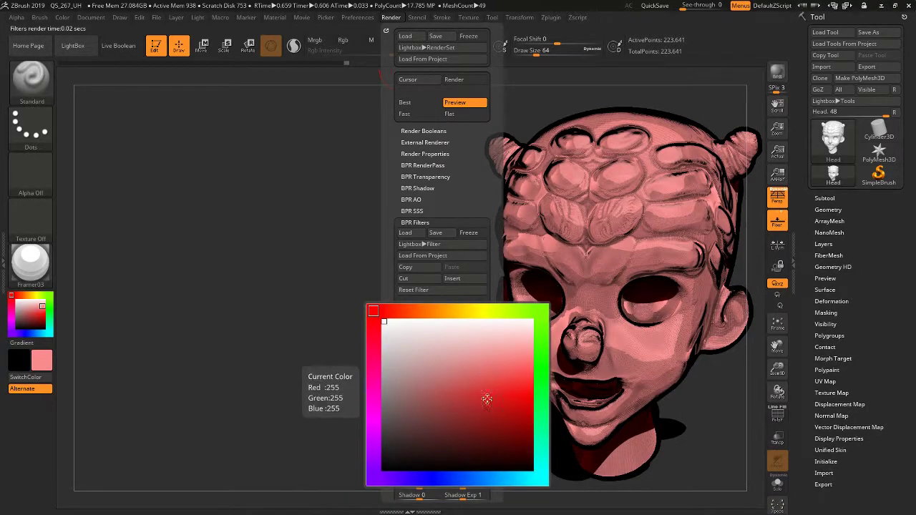
left_click(436, 478)
left_click(530, 402)
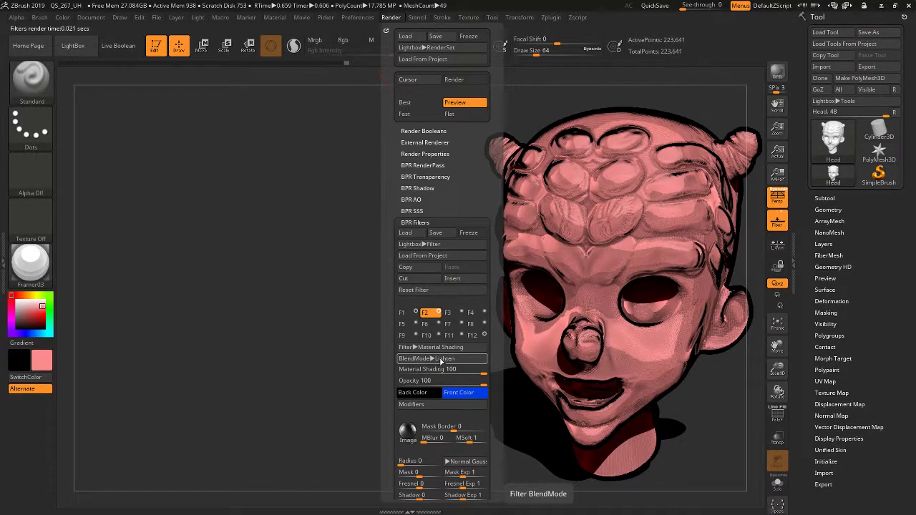
Try the Darken, Multiply and Average blend modes in turn on the F2 filter
left_click(442, 360)
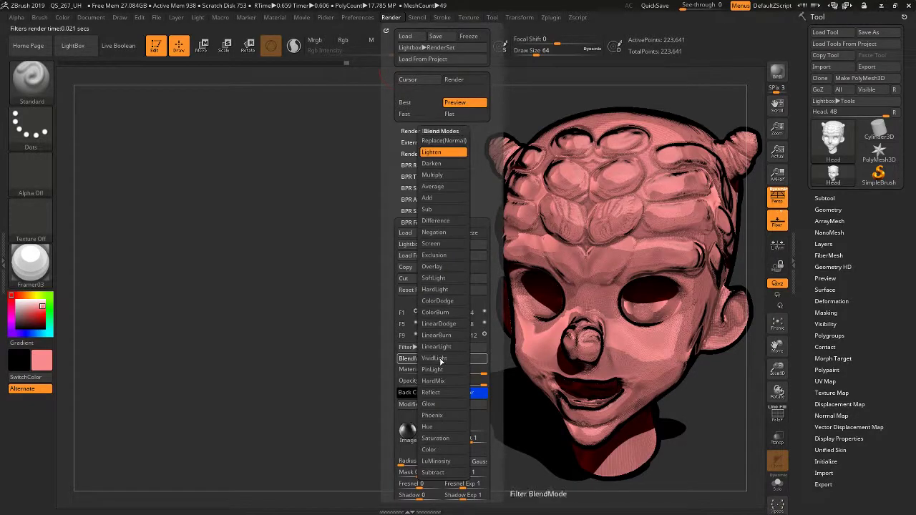
left_click(440, 164)
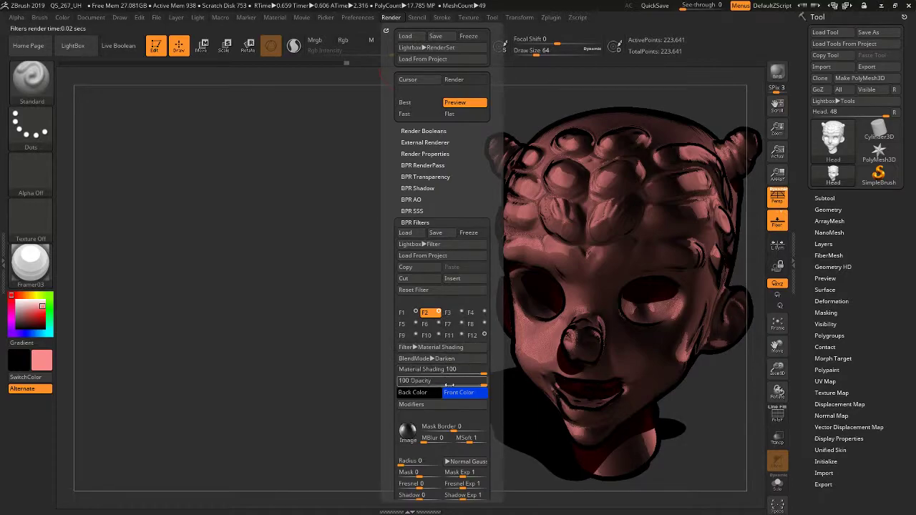
left_click(454, 359)
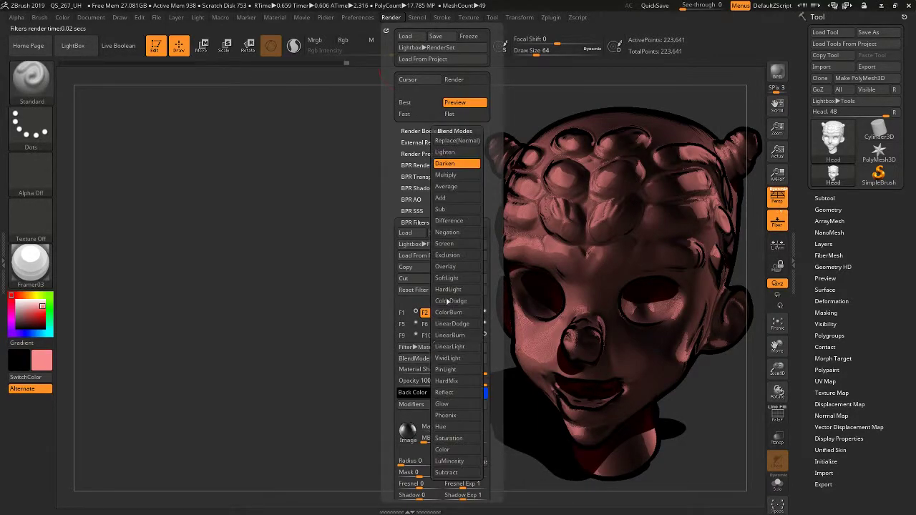
left_click(456, 174)
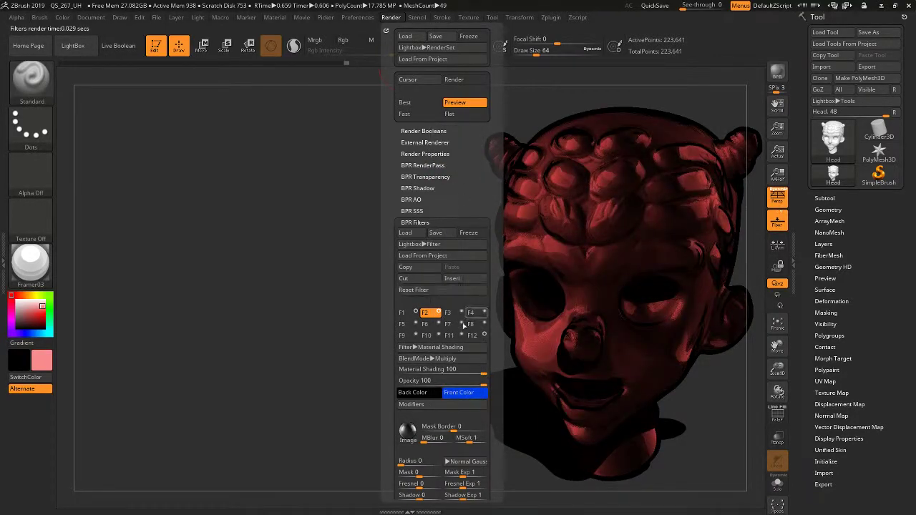
left_click(451, 359)
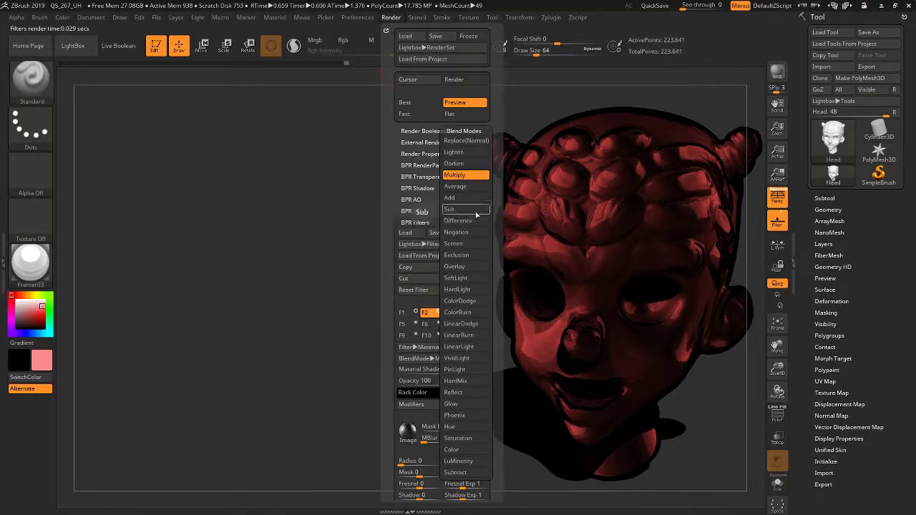
left_click(456, 187)
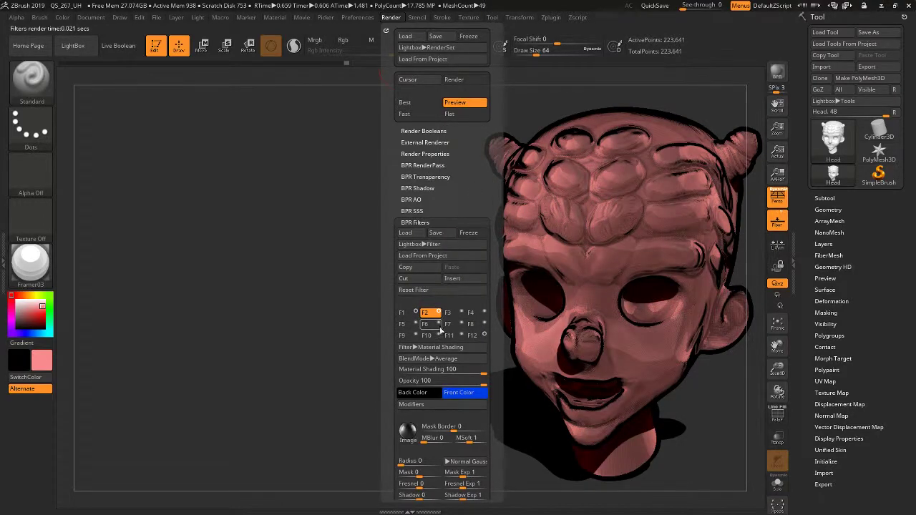
Set the F2 filter's back color to a saturated blue as well and test its Radius modifier, leaving it at 0
left_click(424, 395)
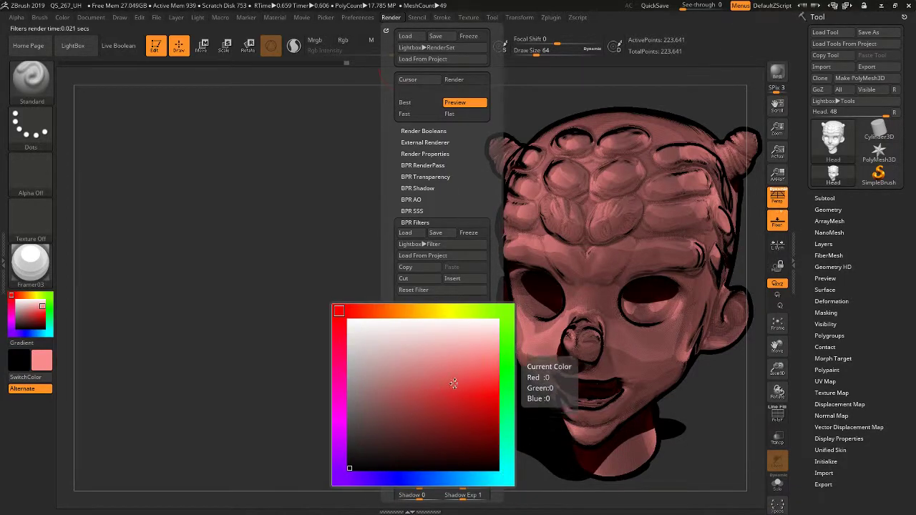
left_click(420, 480)
left_click(489, 400)
left_click(487, 333)
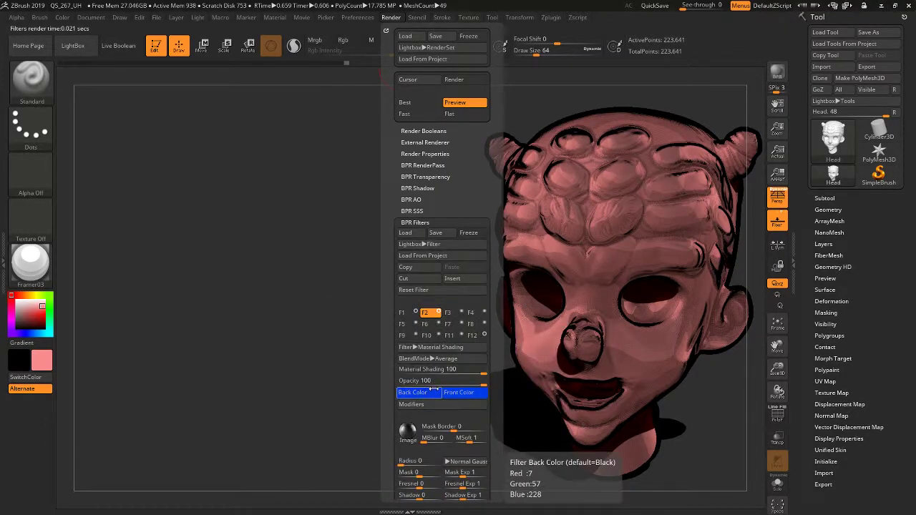
mouse_move(410, 463)
left_mouse_down()
mouse_move(443, 463)
mouse_move(394, 464)
left_mouse_up()
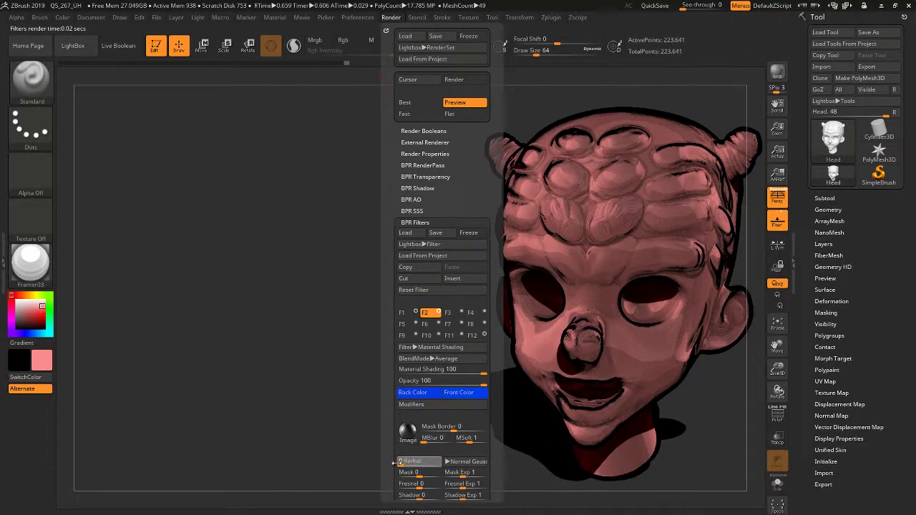
Set the F2 filter's back color to black and its front color to white
left_click(413, 392)
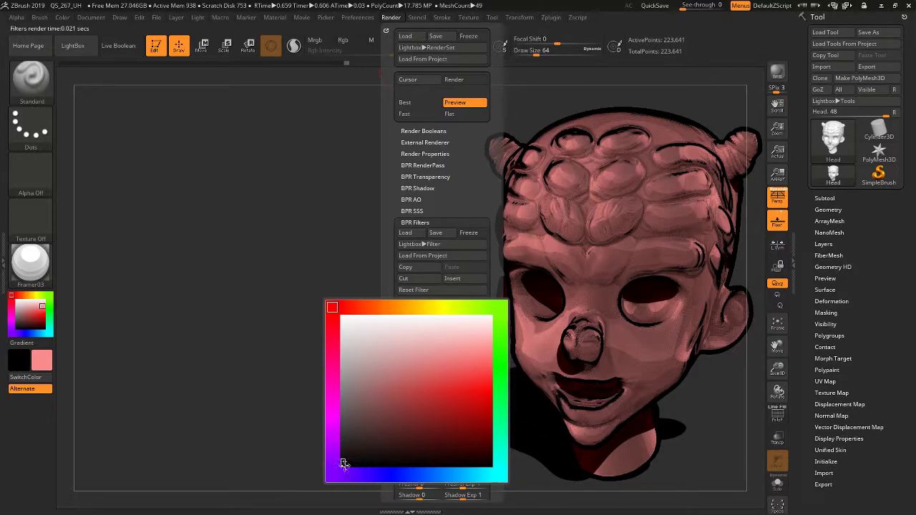
left_click(358, 458)
left_click(450, 391)
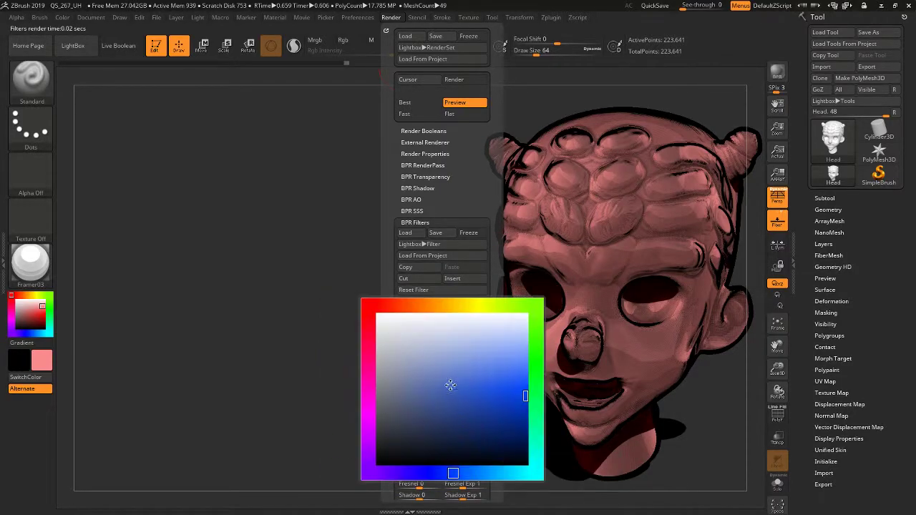
left_click(377, 320)
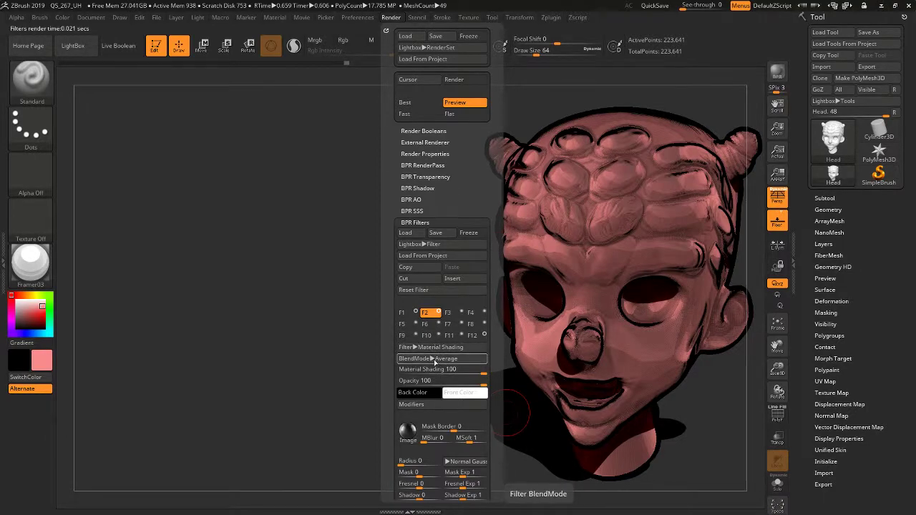
Set the F2 filter's blend mode to Add and vary its Mask modifier between -1 and about 0.48
left_click(435, 362)
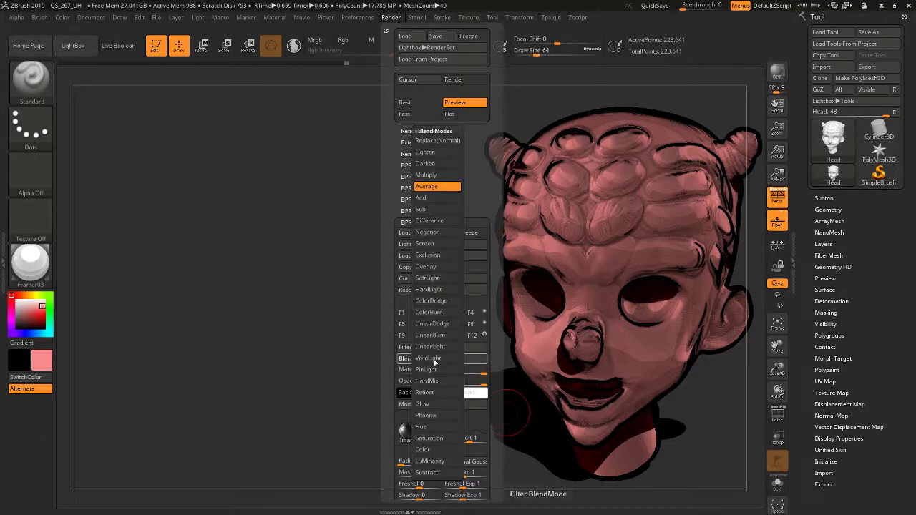
left_click(431, 204)
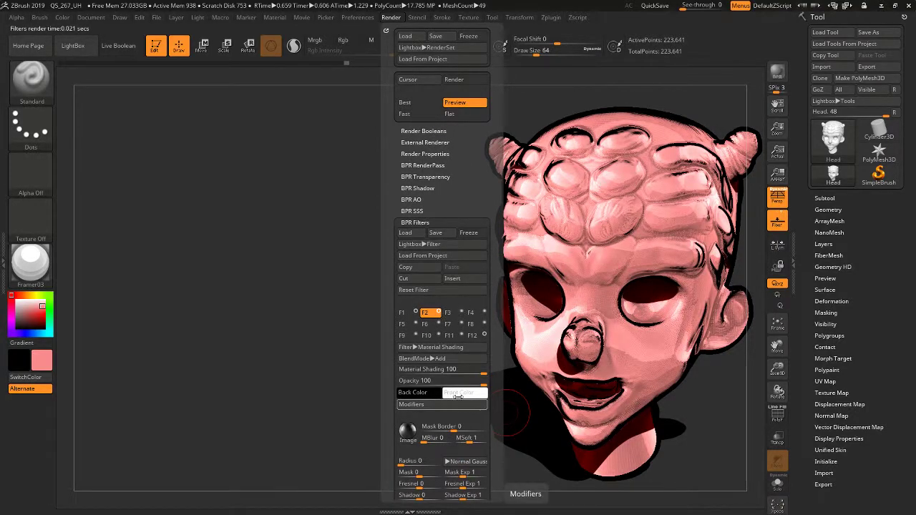
left_click_drag(409, 473, 401, 474)
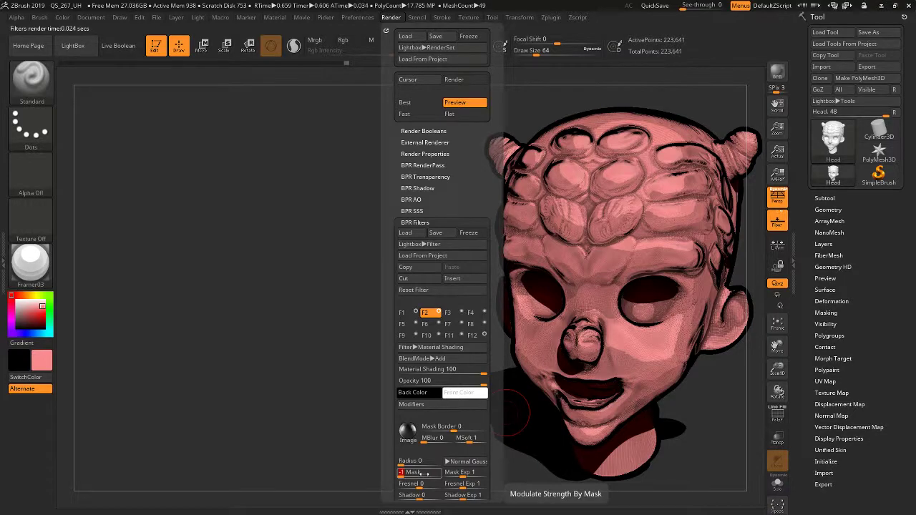
mouse_move(401, 473)
left_mouse_down()
mouse_move(438, 477)
mouse_move(428, 472)
left_mouse_up()
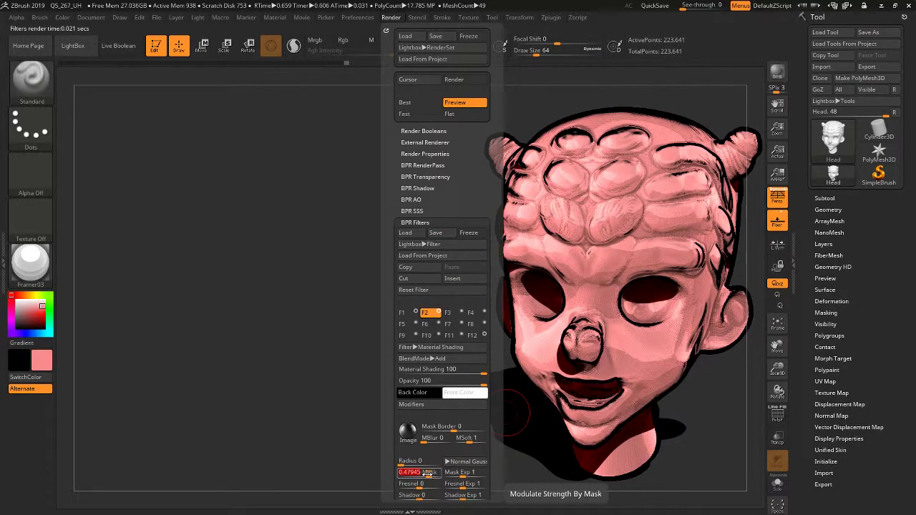
Enable the F3 filter, make it a Material Shading filter and assign the Framer01 material to it
left_click(459, 313)
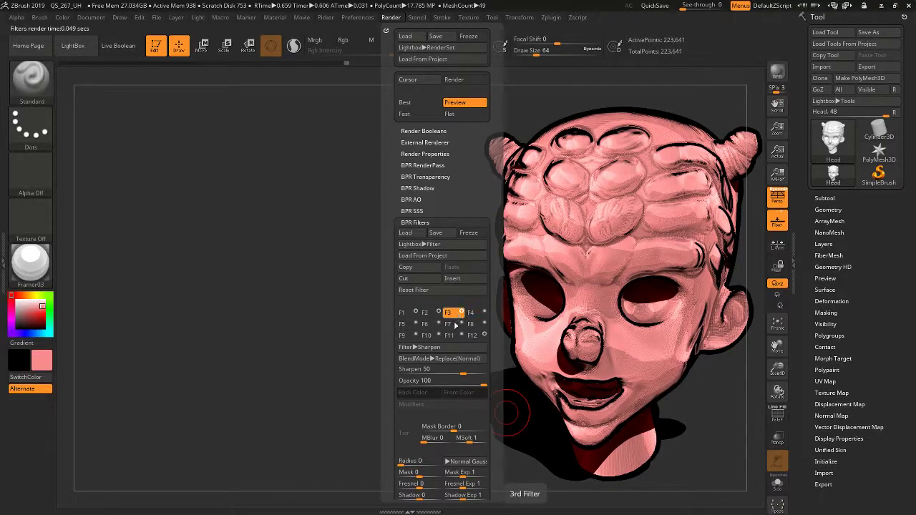
left_click(433, 351)
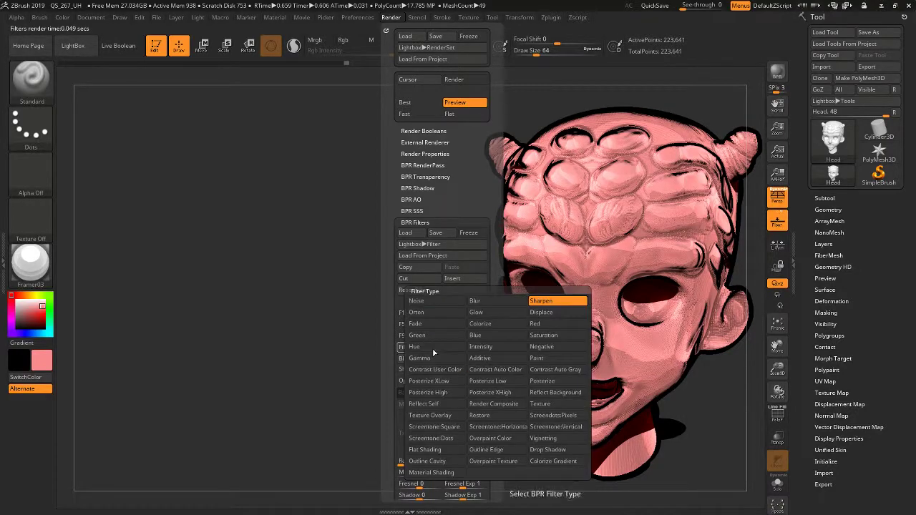
left_click(429, 471)
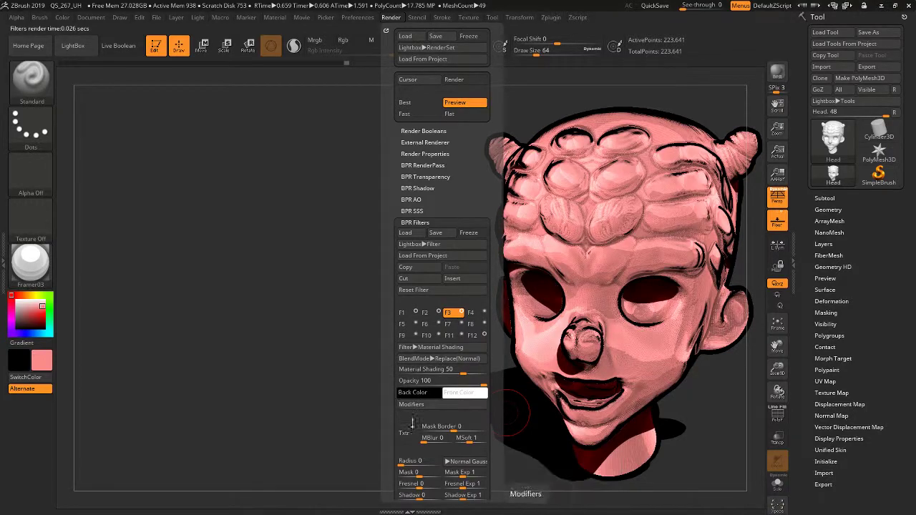
left_click(405, 433)
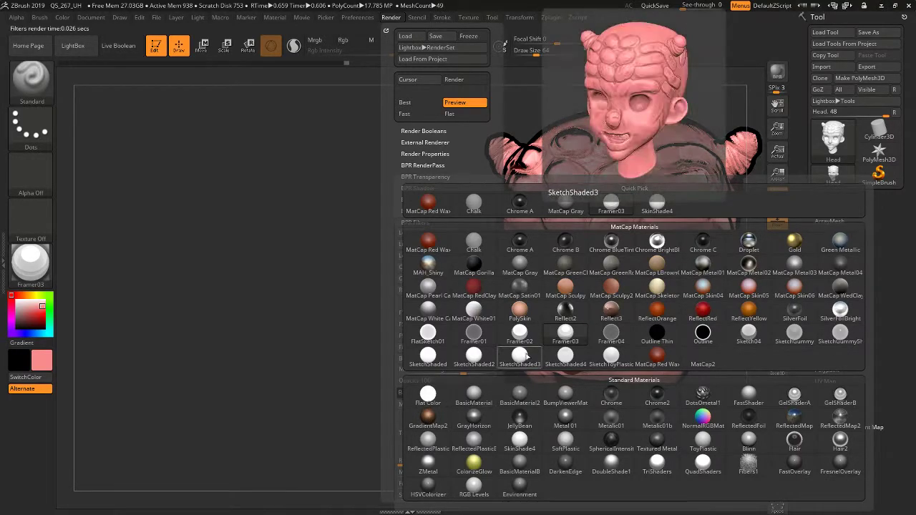
left_click(475, 332)
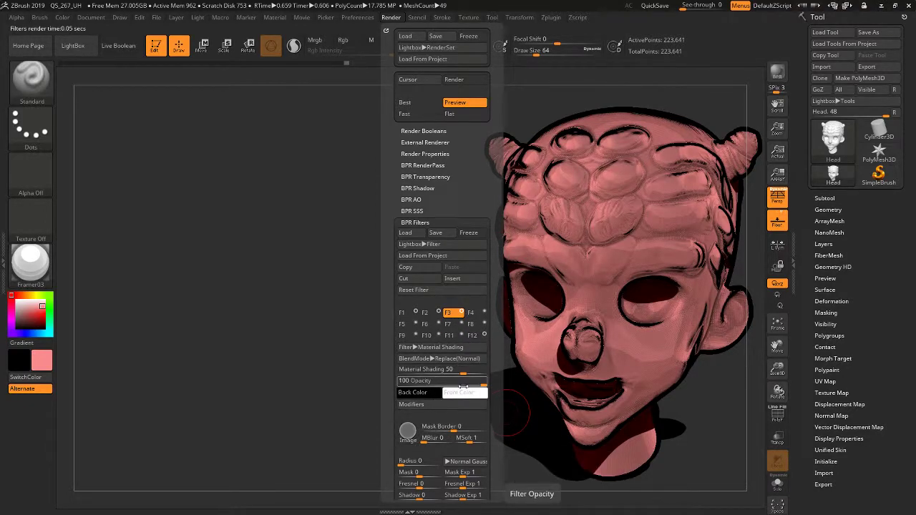
Raise the F3 filter's Material Shading strength to 100, set its blend mode to Lighten and toggle the filter to compare
left_click_drag(467, 376, 496, 372)
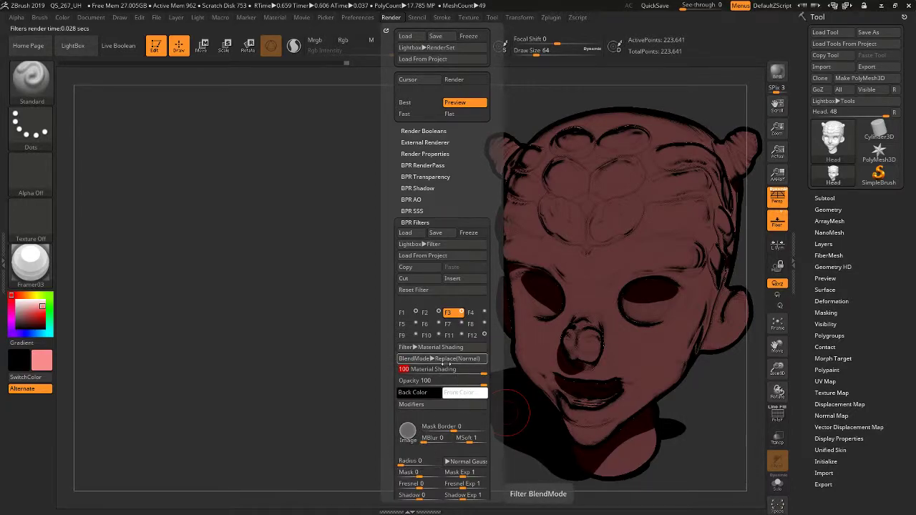
left_click(447, 358)
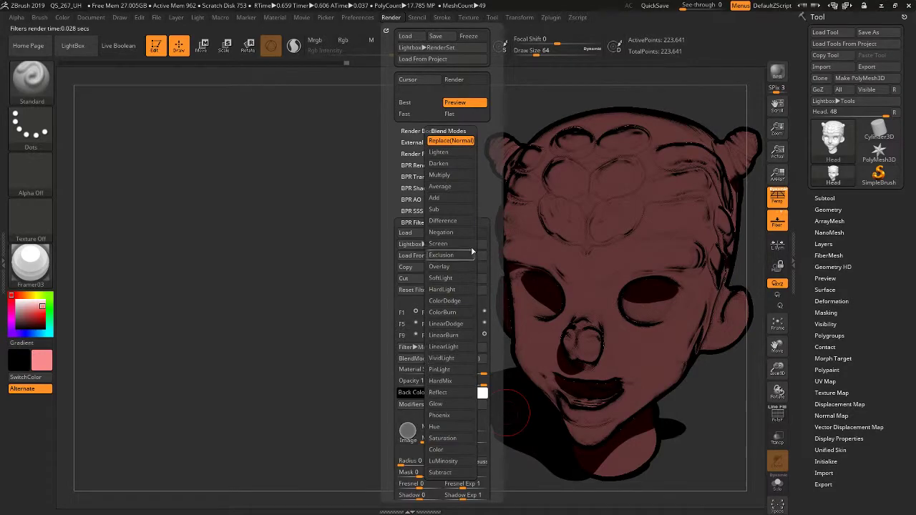
left_click(453, 153)
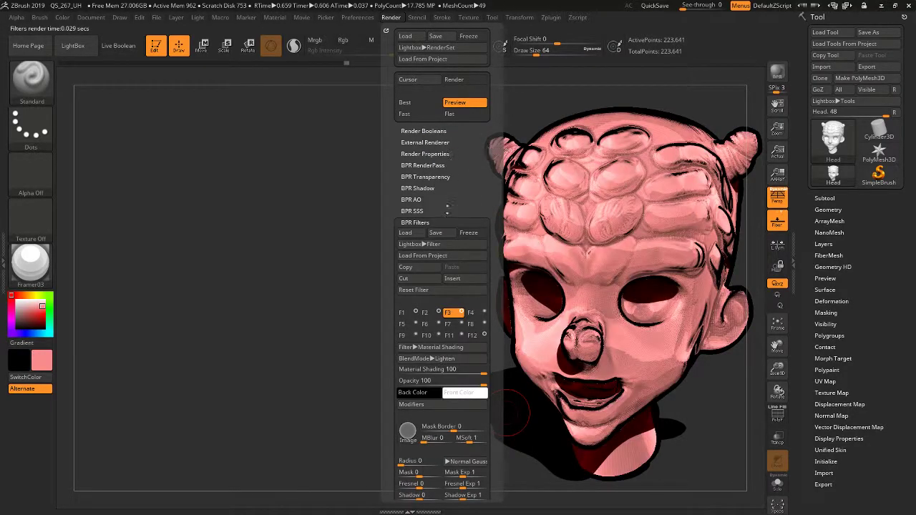
left_click(462, 312)
left_click(463, 313)
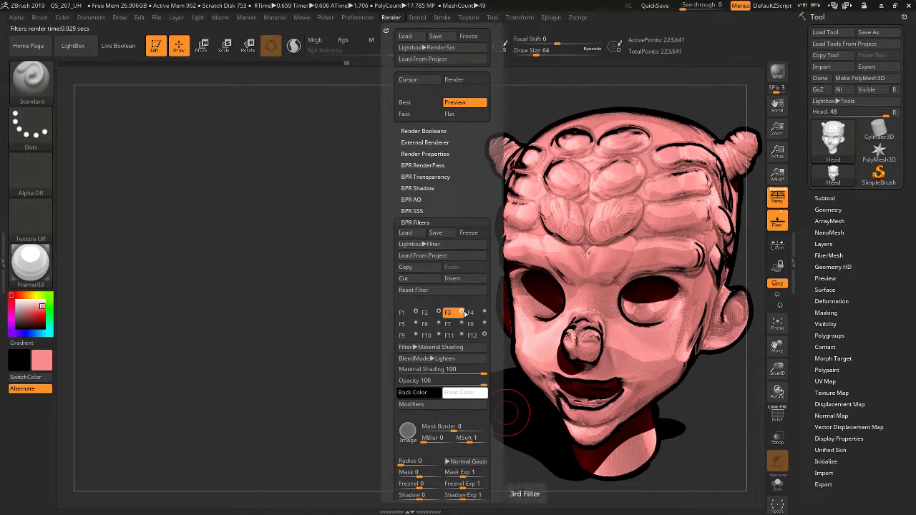
Try the Darken blend mode on the F3 filter and settle on Multiply
left_click(447, 358)
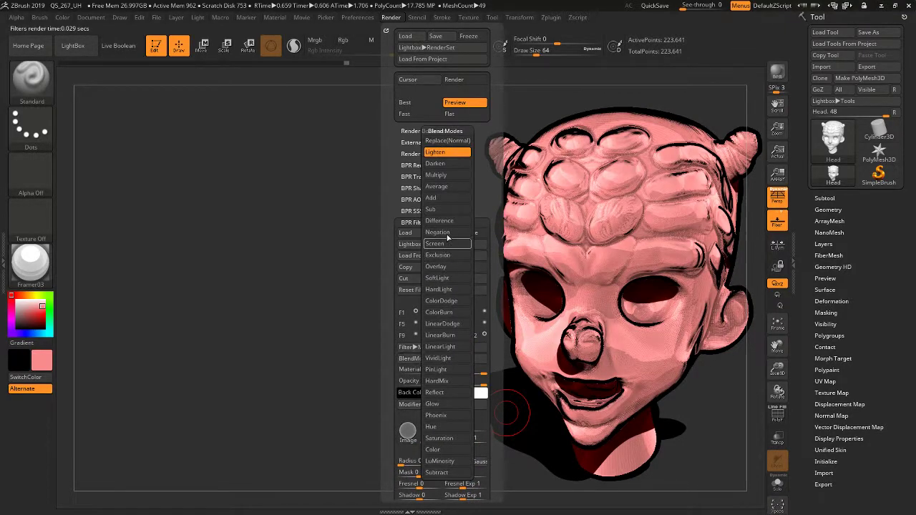
left_click(448, 164)
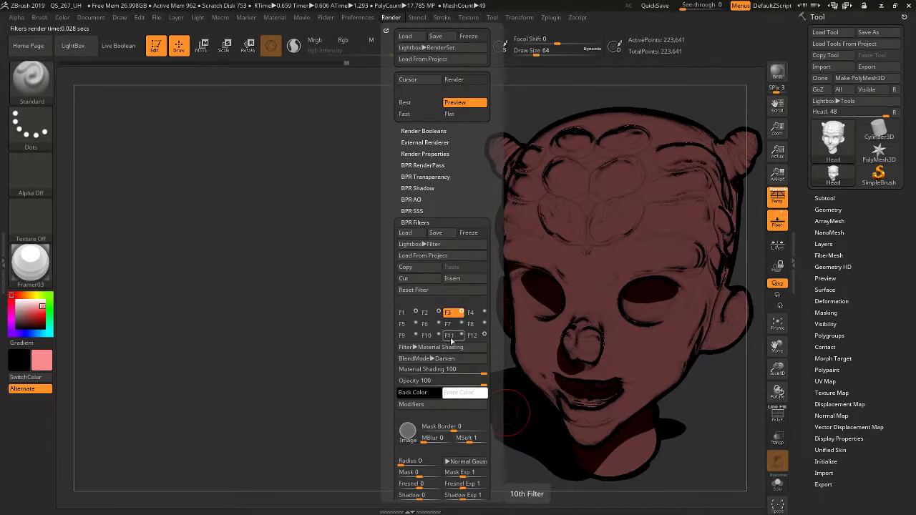
left_click(444, 359)
left_click(448, 175)
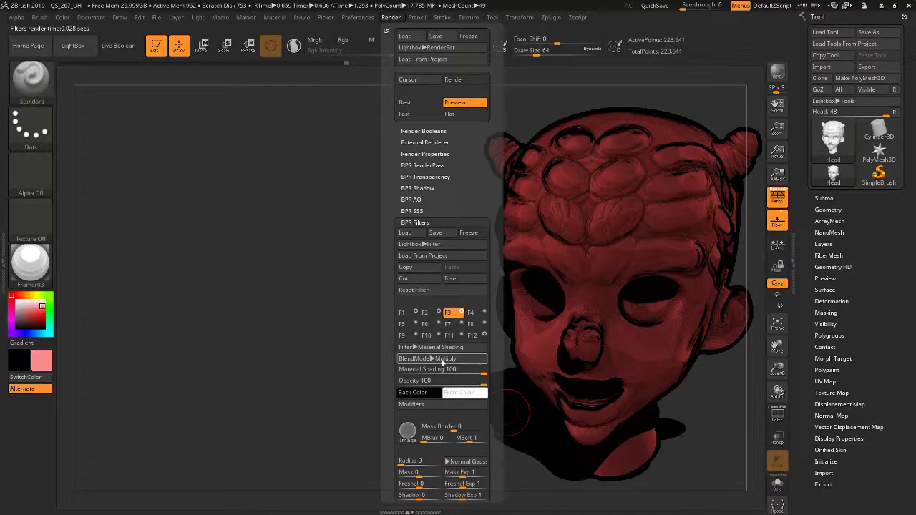
Reduce the F3 filter's Material Shading strength to 60, testing a lower opacity and returning it to 100
mouse_move(462, 369)
left_mouse_down()
mouse_move(448, 372)
mouse_move(470, 374)
mouse_move(456, 369)
left_mouse_up()
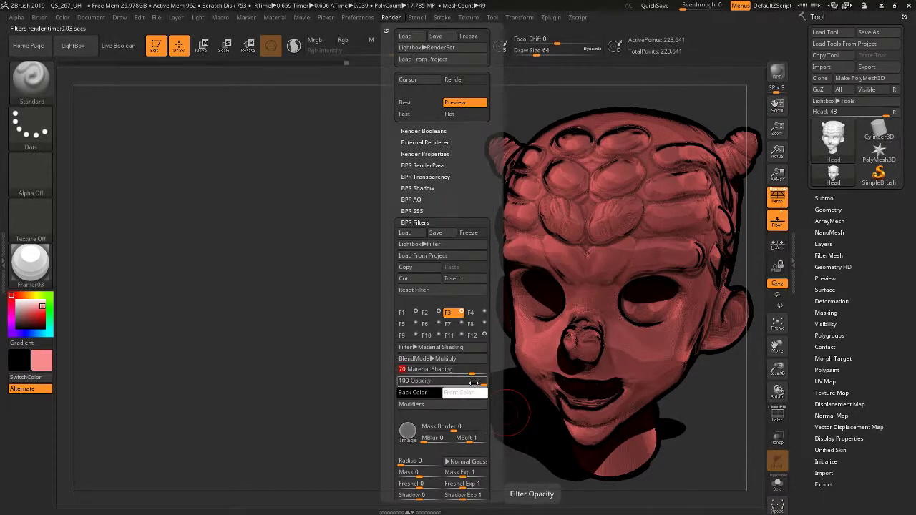
left_click_drag(480, 384, 434, 382)
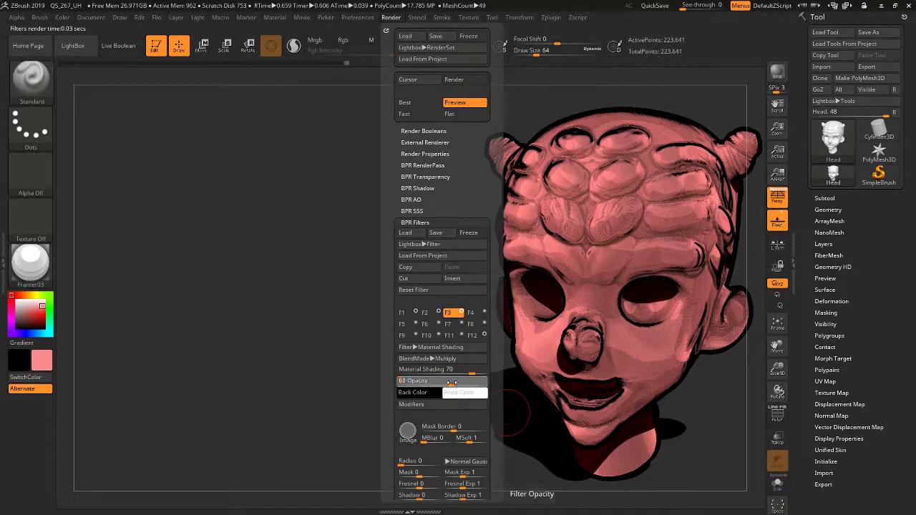
left_click_drag(473, 384, 488, 386)
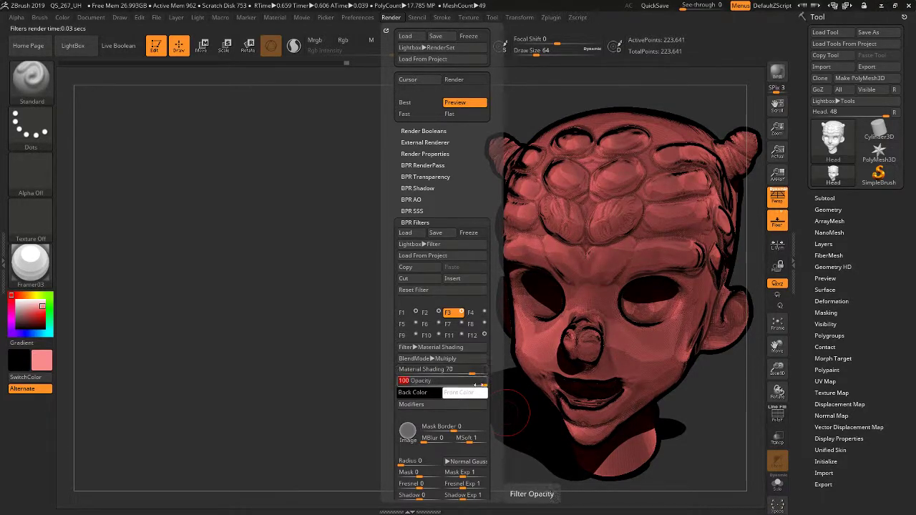
left_click_drag(475, 374, 470, 378)
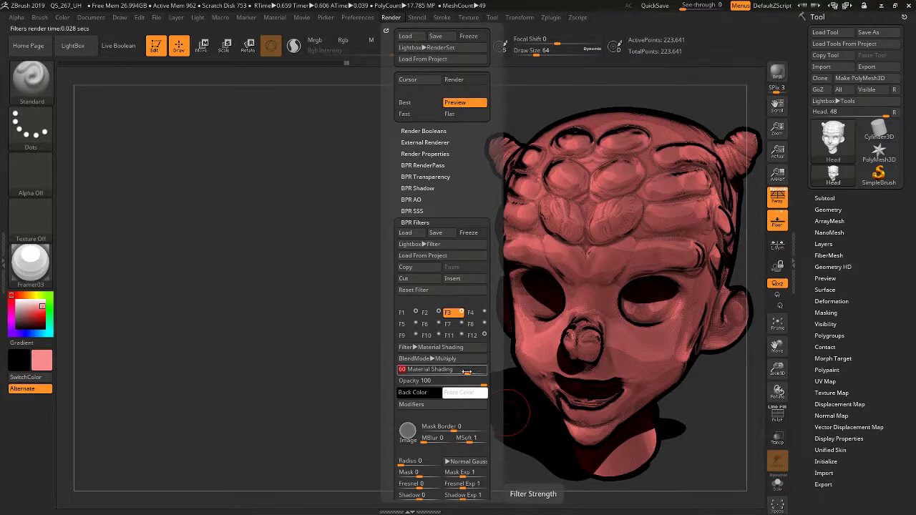
left_click_drag(470, 380, 494, 385)
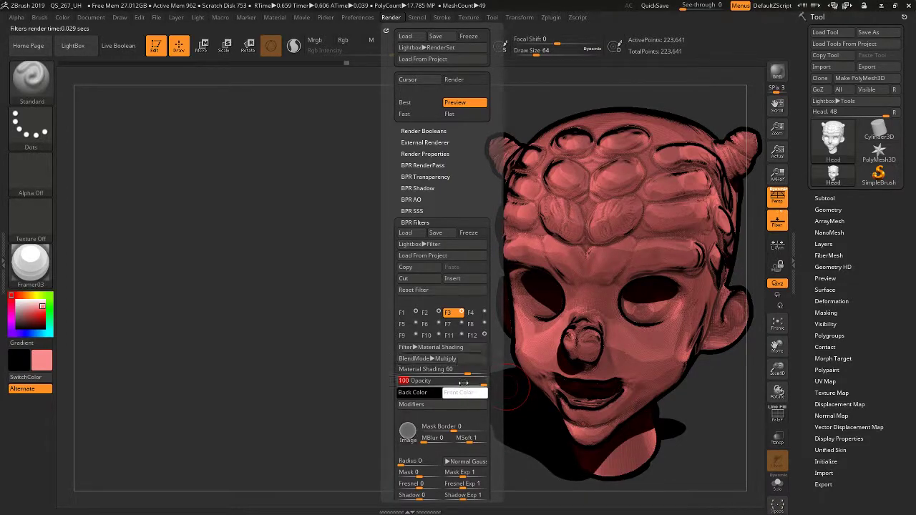
Enable the F4 filter, make it a Material Shading filter and assign the Outline material to it
left_click(478, 313)
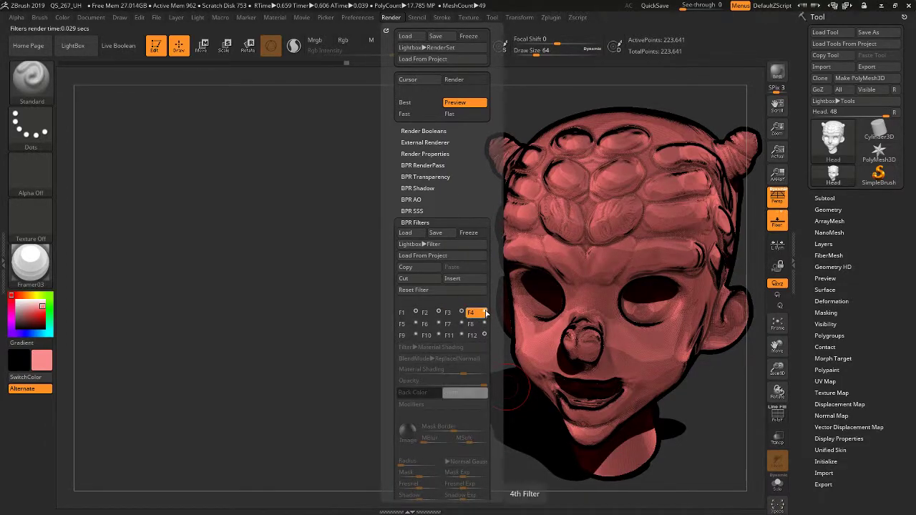
left_click(452, 348)
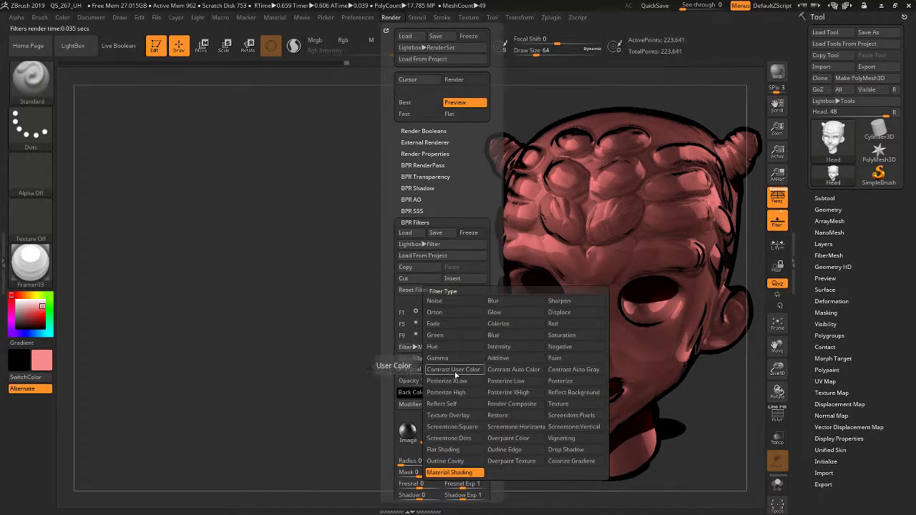
left_click(441, 472)
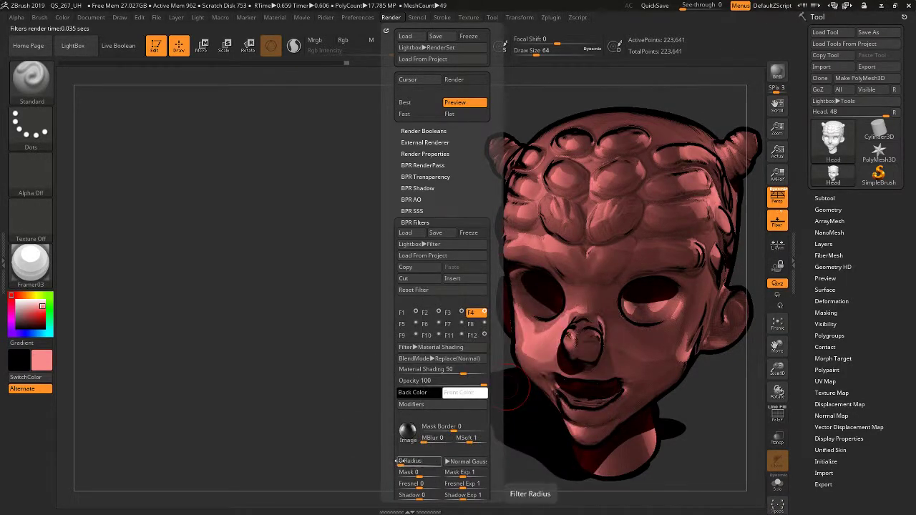
left_click(407, 430)
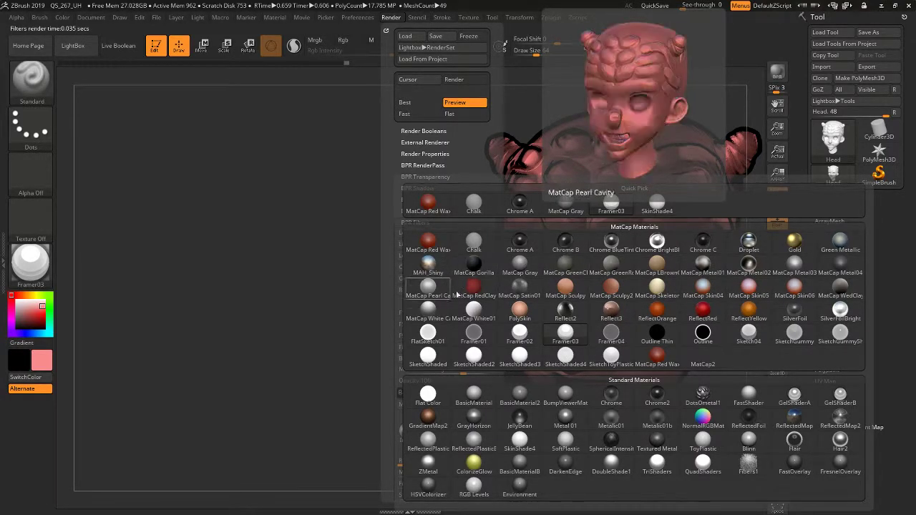
left_click(704, 335)
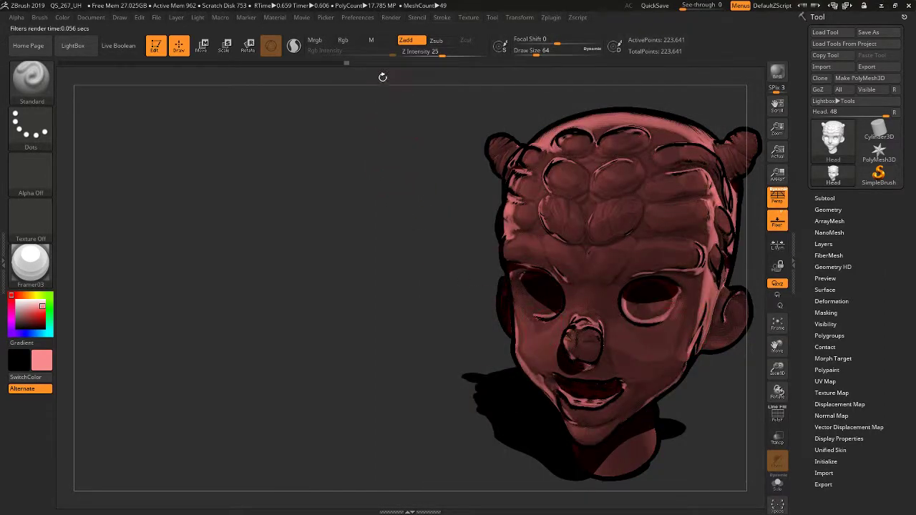
Raise the F4 filter's Material Shading strength to 100 and set its blend mode to Lighten
left_click(391, 17)
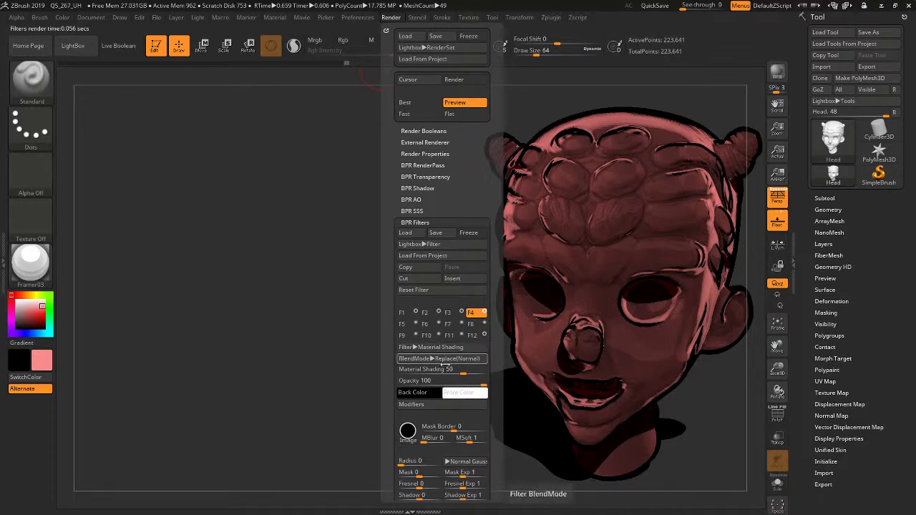
left_click_drag(474, 370, 492, 373)
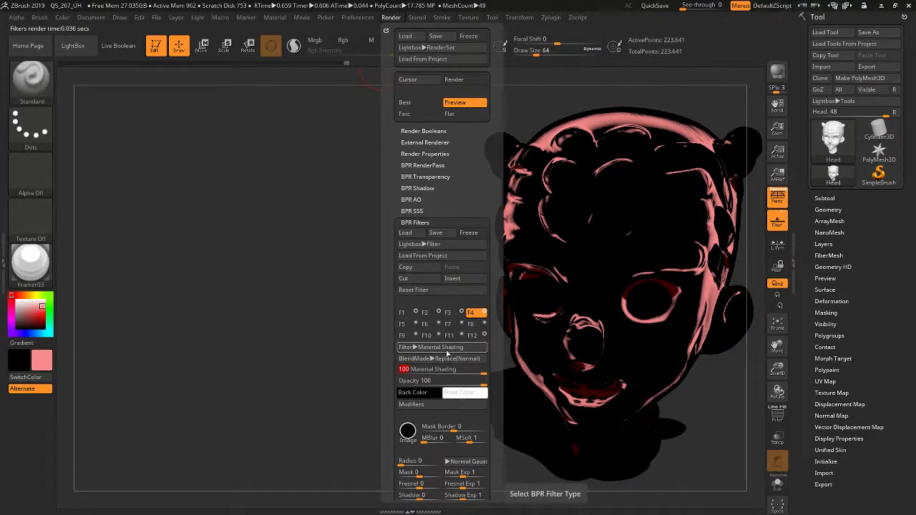
left_click(441, 358)
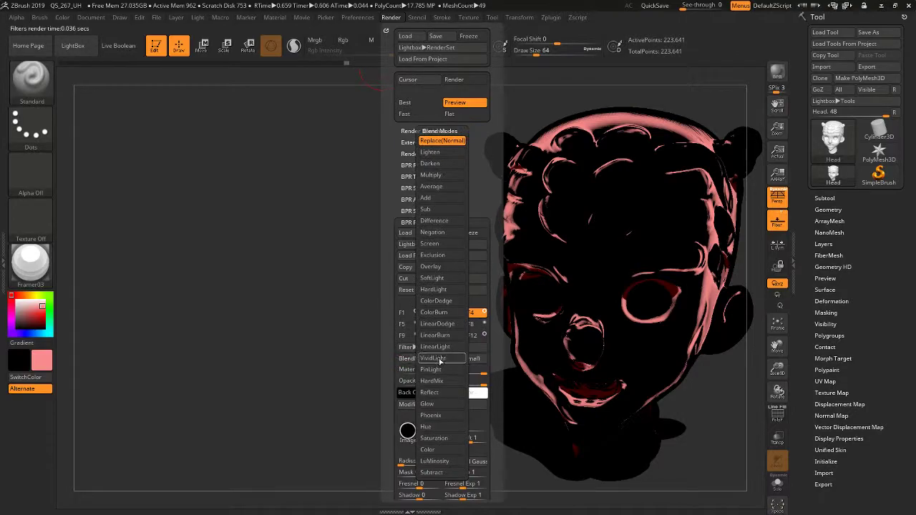
left_click(430, 152)
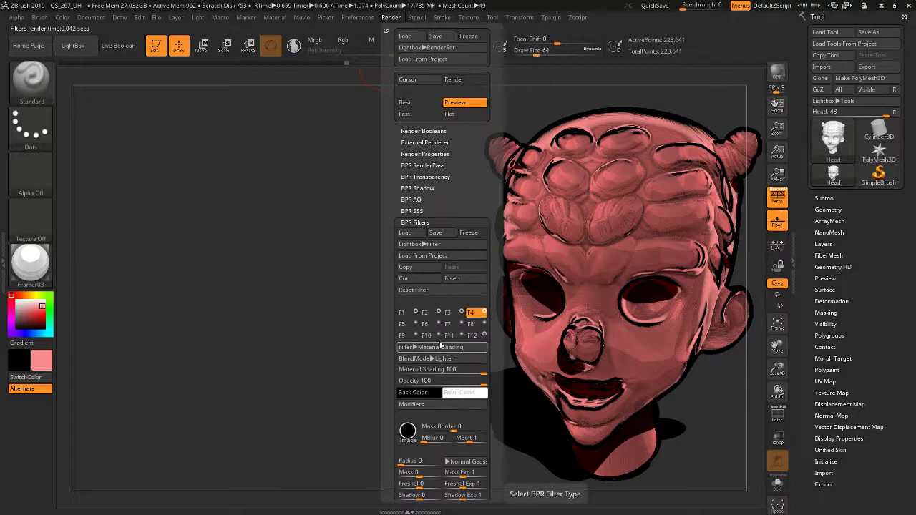
Toggle the F4 filter off and on to compare its effect on the head
left_click(486, 312)
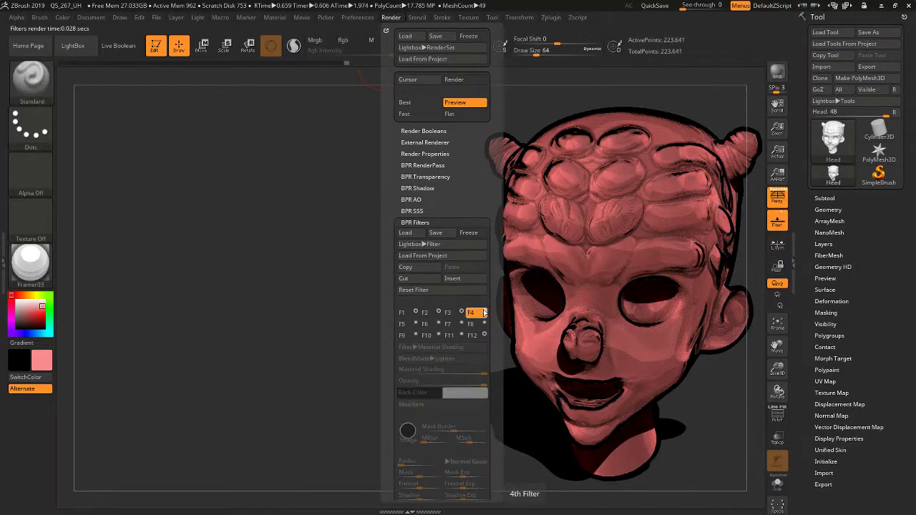
left_click(485, 312)
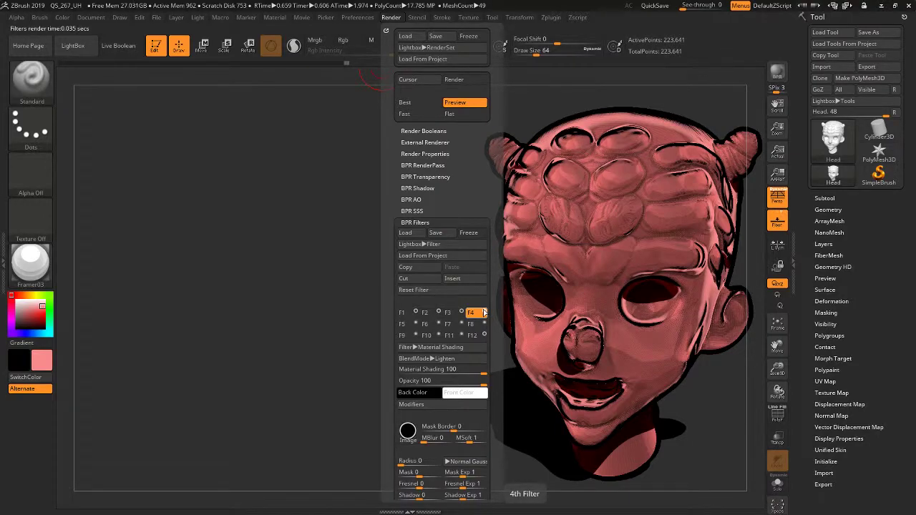
left_click(485, 312)
left_click(485, 312)
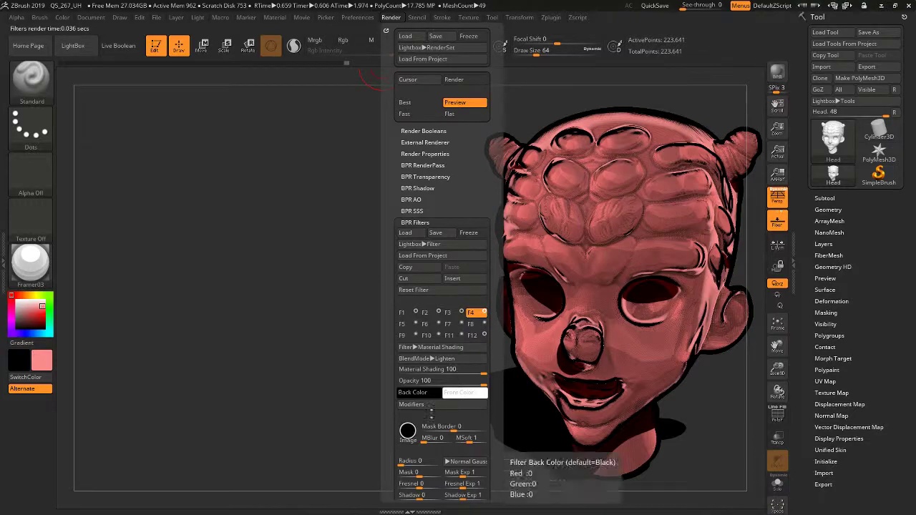
Keep the F4 filter's Radius at 0 and set its Depth to -1
left_click_drag(421, 463, 386, 463)
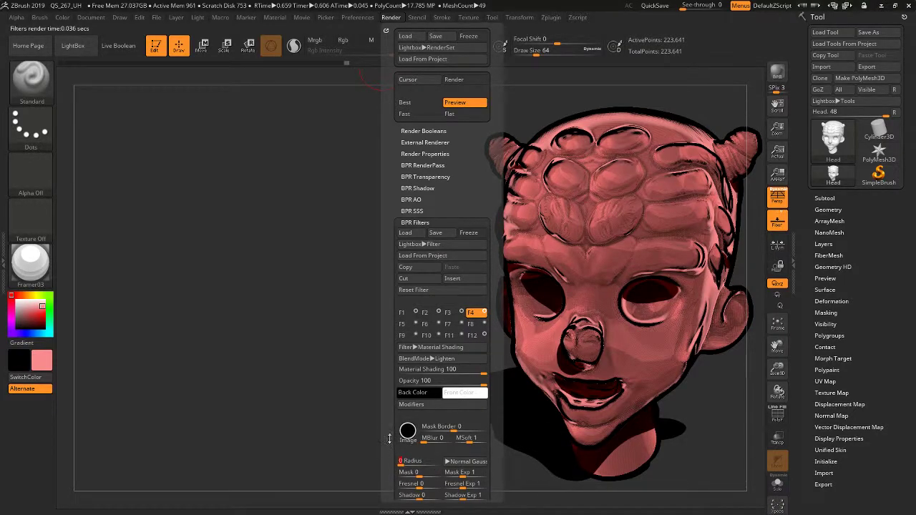
scroll(398, 462, "down", 3)
mouse_move(421, 383)
left_mouse_down()
mouse_move(394, 381)
mouse_move(428, 388)
mouse_move(419, 382)
mouse_move(411, 395)
mouse_move(438, 395)
mouse_move(419, 395)
left_mouse_up()
mouse_move(421, 450)
left_mouse_down()
mouse_move(430, 450)
mouse_move(401, 451)
left_mouse_up()
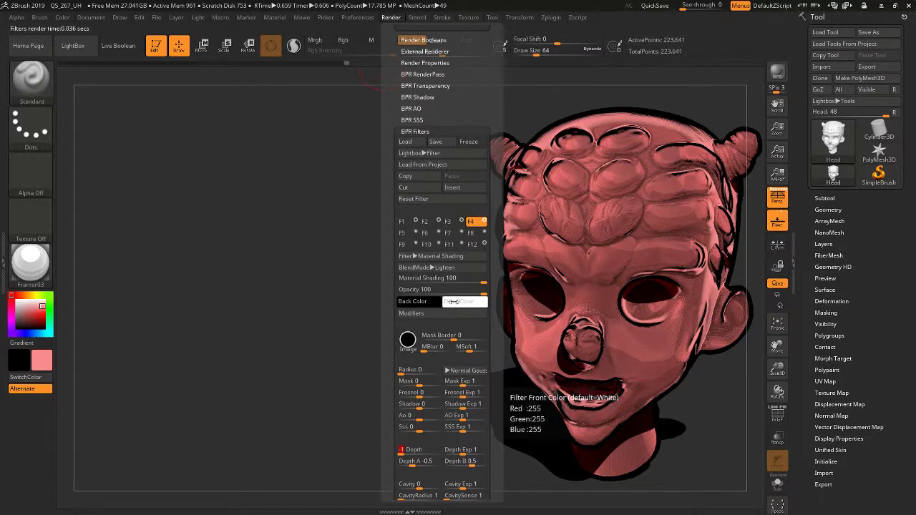
Try blue, cyan and other hues for the F4 filter's front color, ending on bright green (27, 255, 7)
left_click(453, 302)
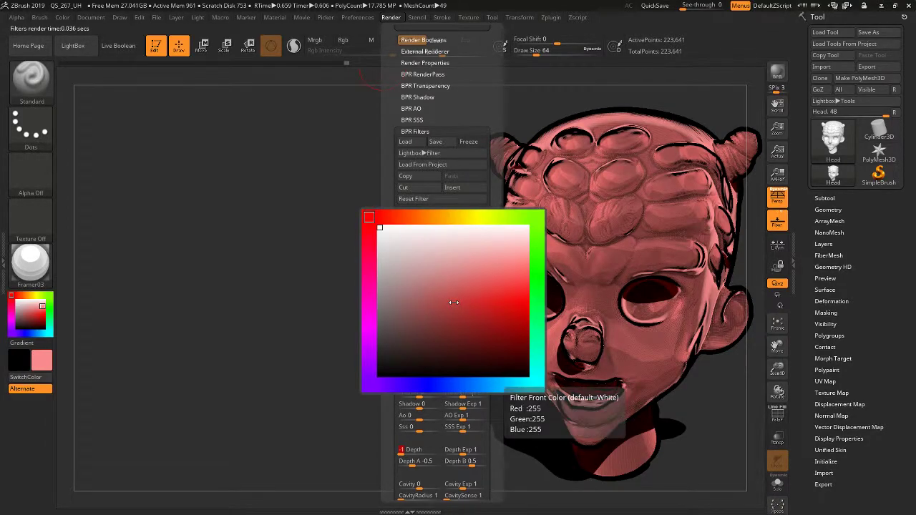
left_click(448, 386)
left_click(526, 304)
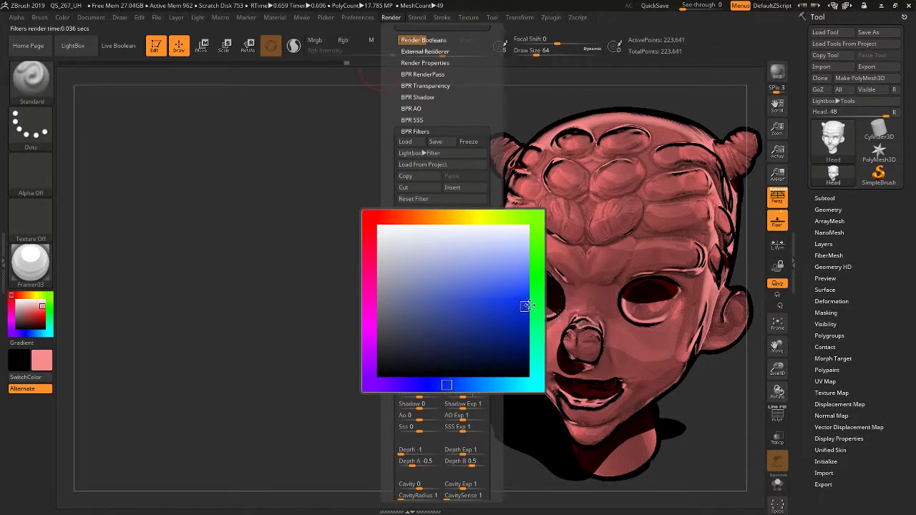
left_click(545, 259)
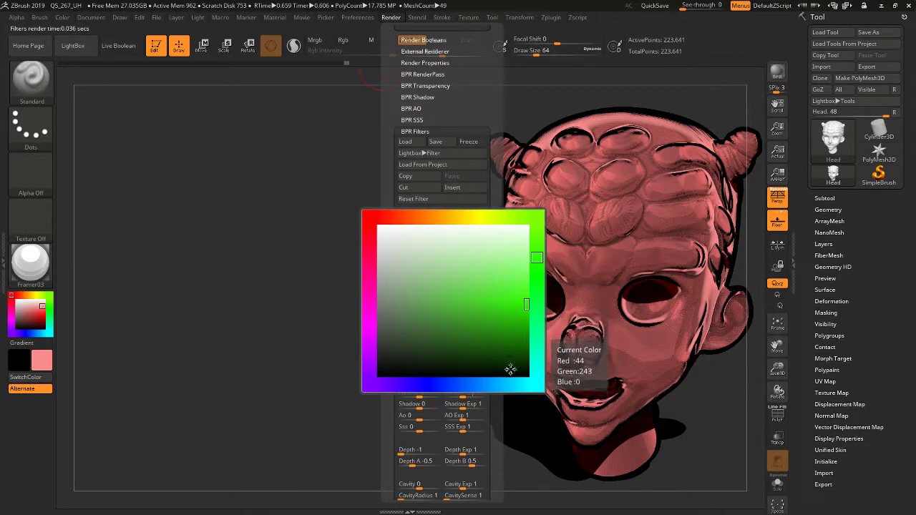
left_click(523, 385)
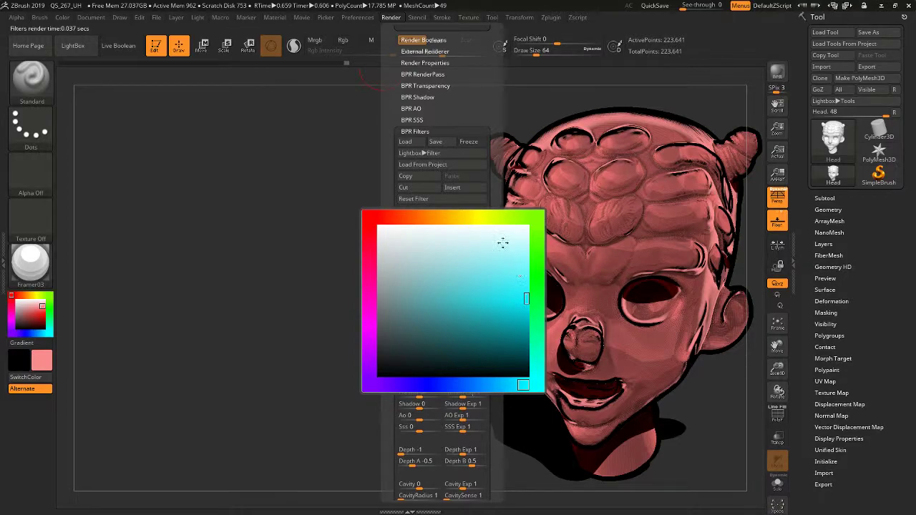
left_click(441, 217)
left_click_drag(411, 216, 538, 295)
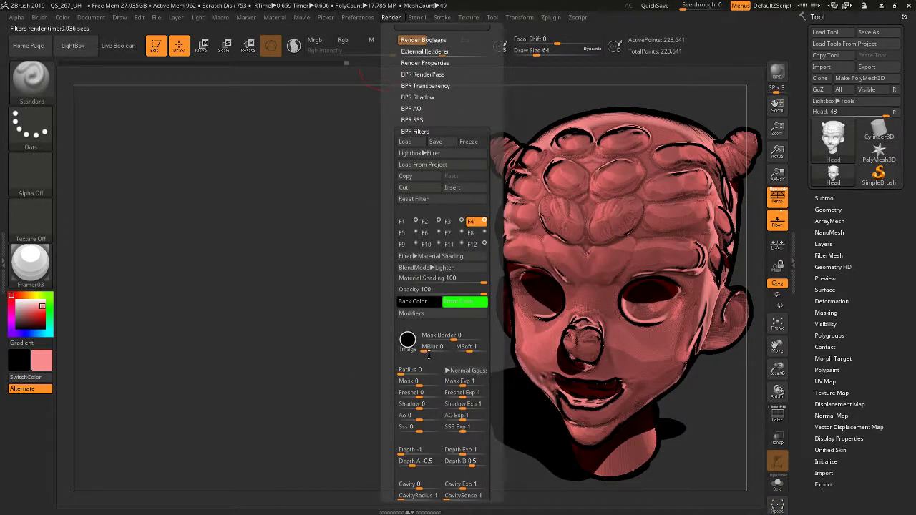
Test the F4 filter's Apply Shadows and Overwrite Shadow&AO Color modifiers, then enable Overwrite Mesh Color
left_click(444, 314)
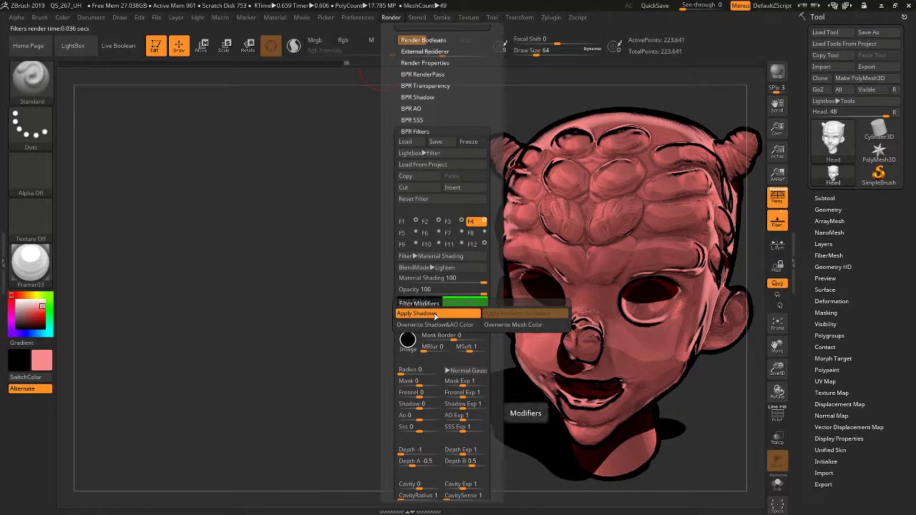
left_click(451, 315)
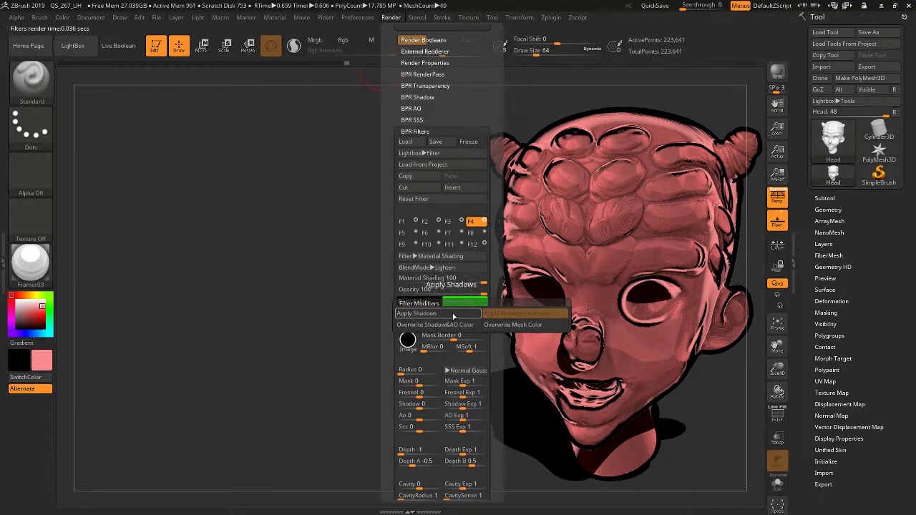
left_click(452, 315)
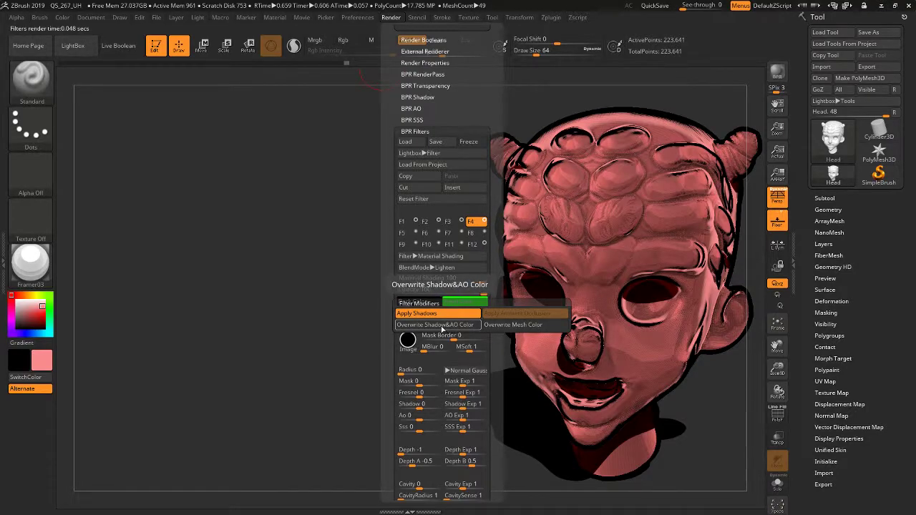
left_click(442, 326)
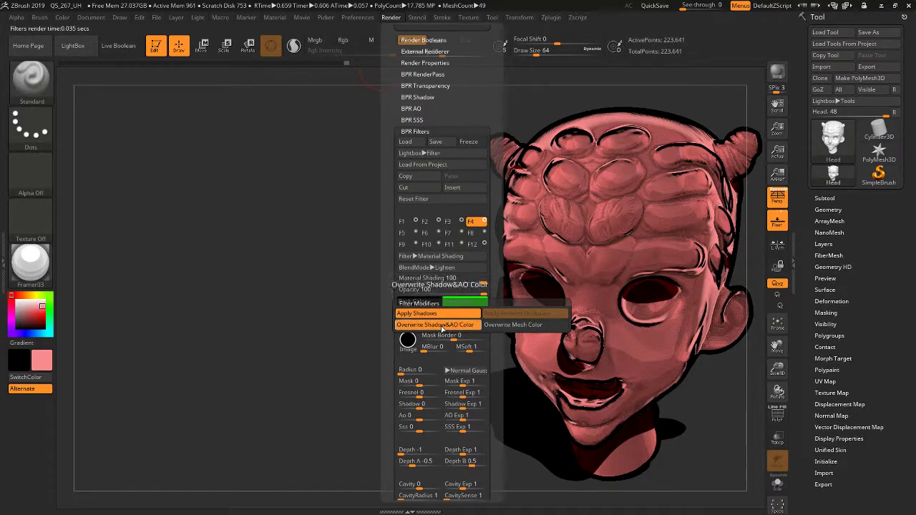
left_click(443, 325)
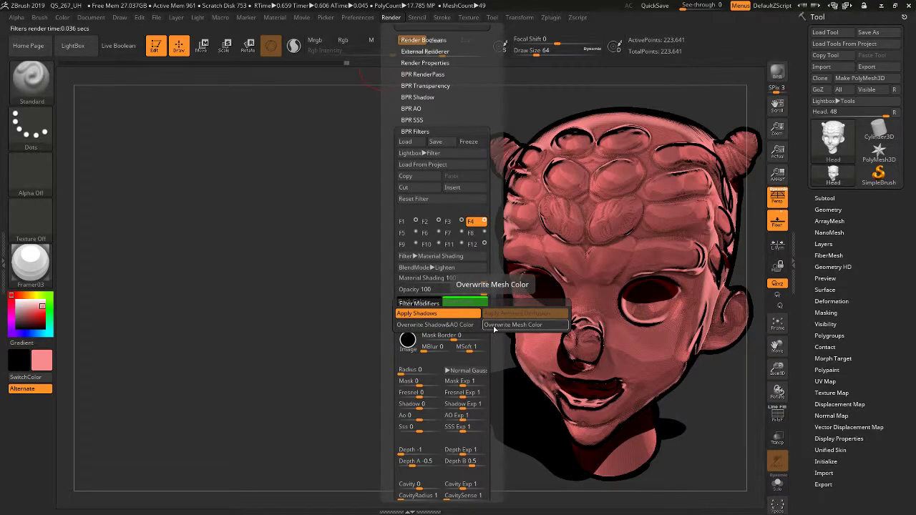
left_click(494, 326)
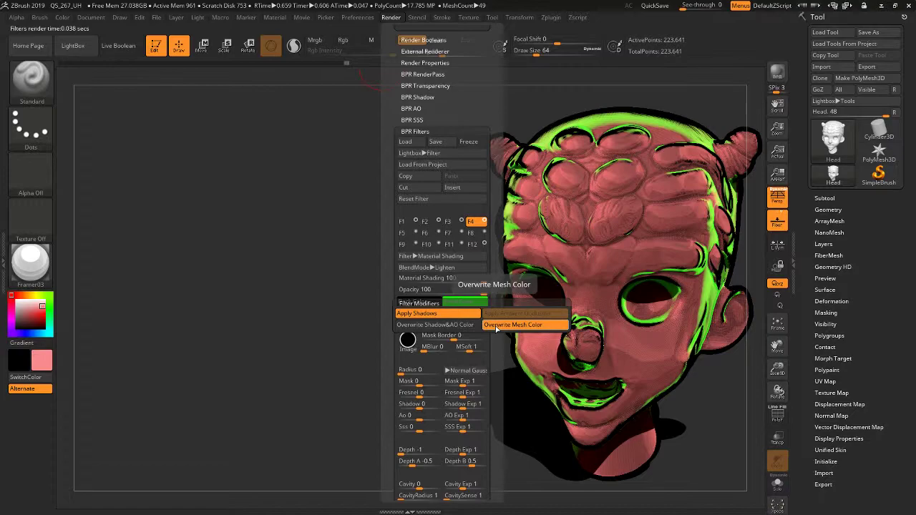
Change the F4 filter's front color to red and make a BPR render of the head from another angle
left_click(454, 303)
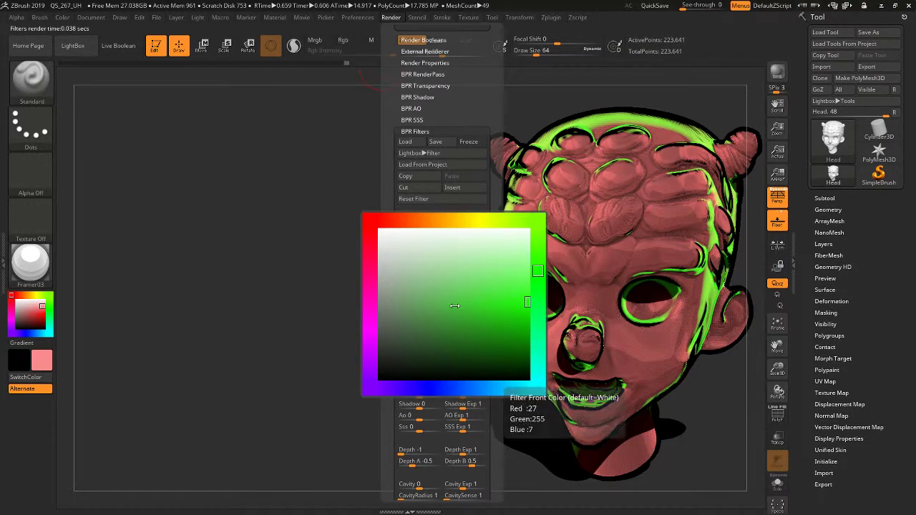
left_click(381, 220)
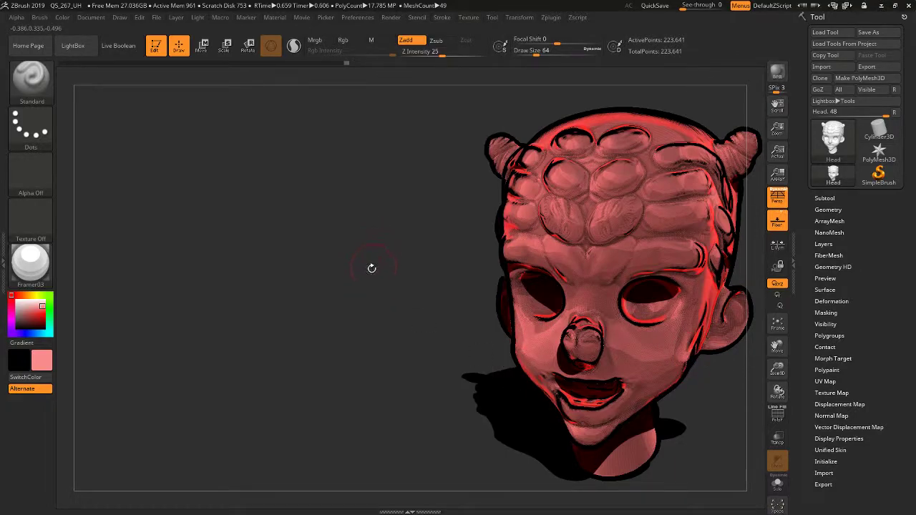
left_click_drag(367, 274, 159, 280)
key("shift+r")
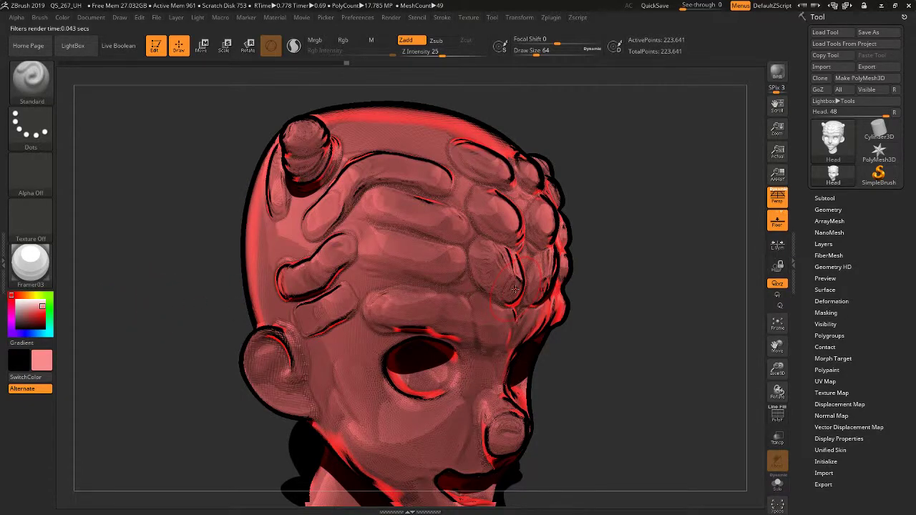
Choose the Flatten brush for the underside of the neck, with draw size 108 and Rgb turned off
left_click_drag(594, 399, 634, 331)
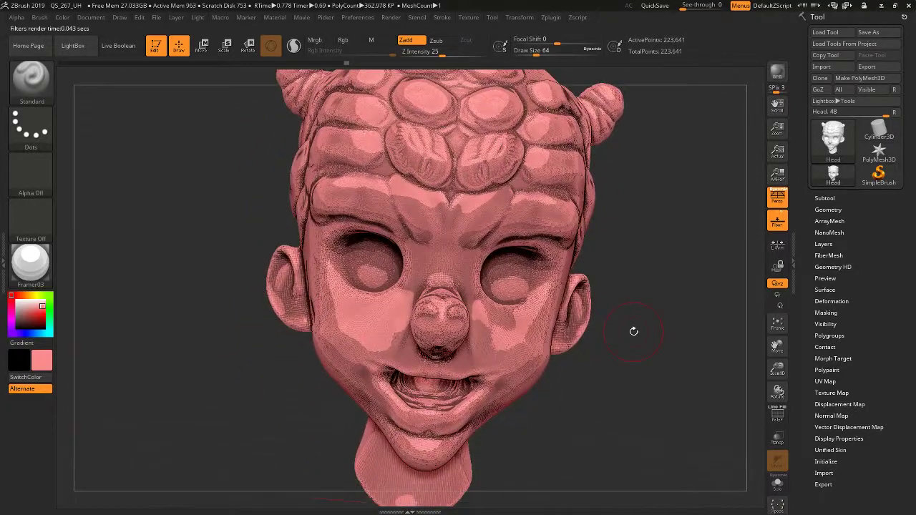
key("b")
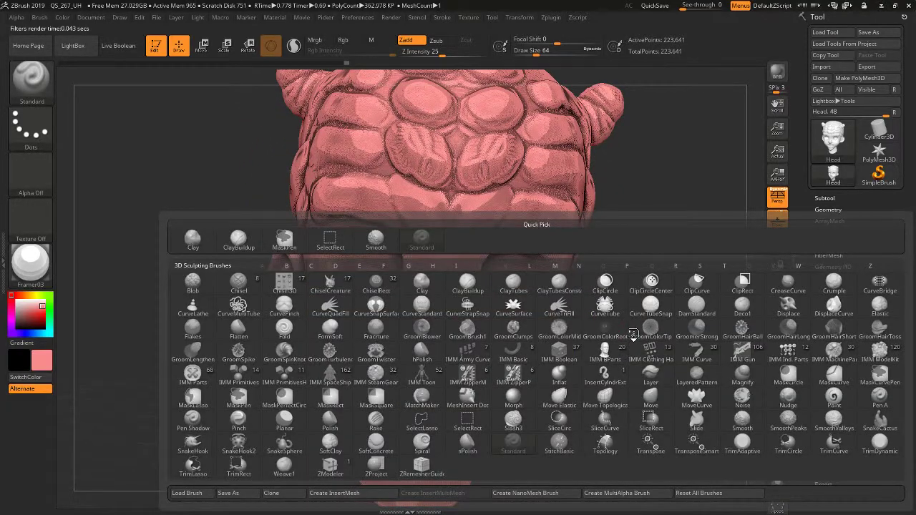
key("f")
key("l")
left_click_drag(603, 412, 454, 367)
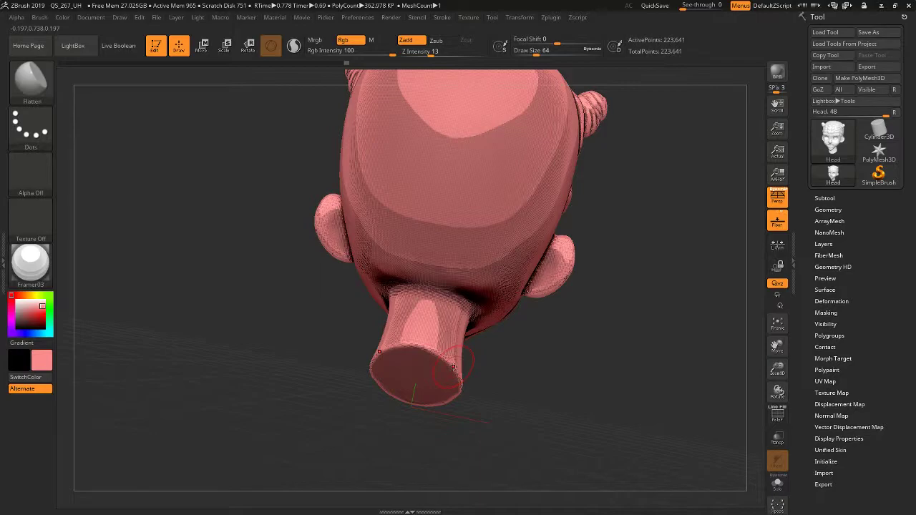
key("bracketright")
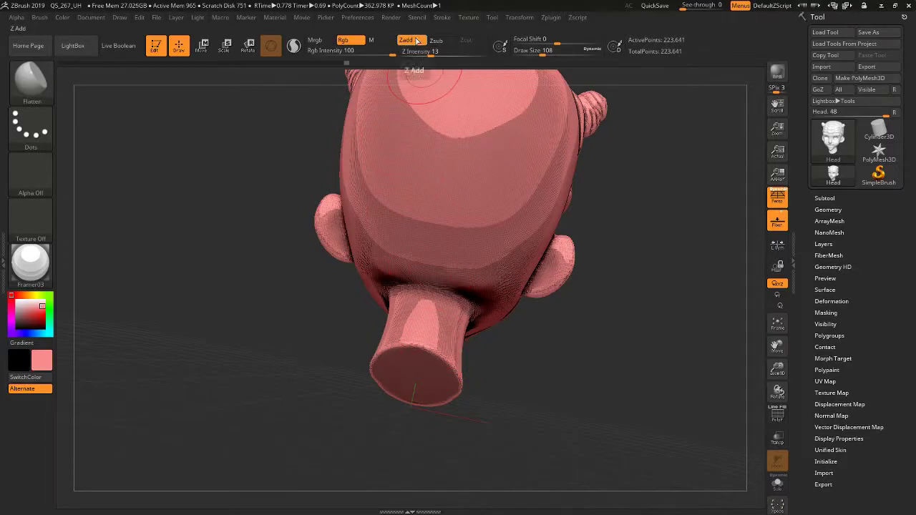
left_click(347, 40)
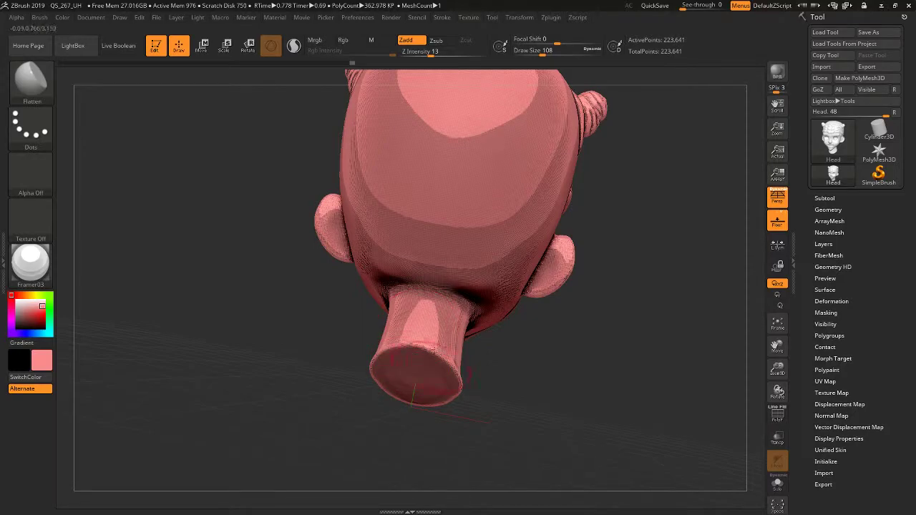
Flatten the cut end of the neck at Z Intensity 100 and turn on Sculptris Pro mode
left_click_drag(432, 55, 489, 55)
left_click_drag(418, 371, 413, 383)
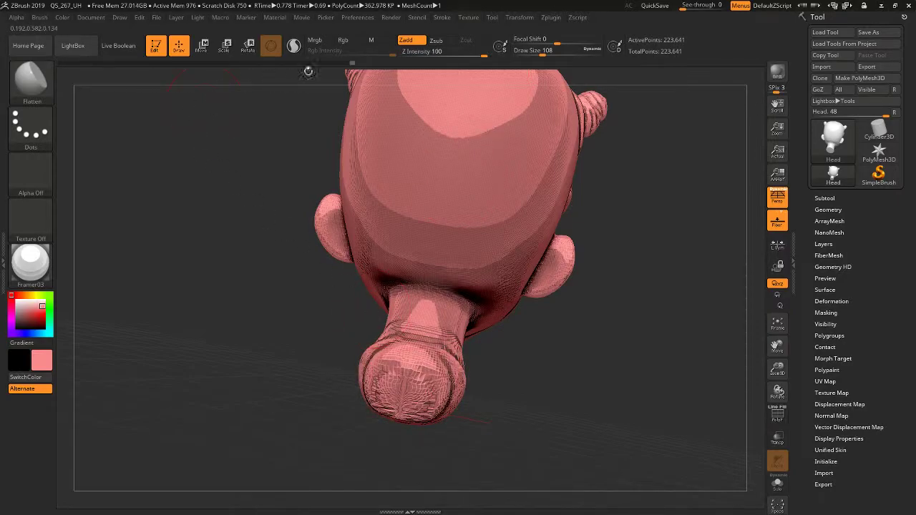
left_click(294, 45)
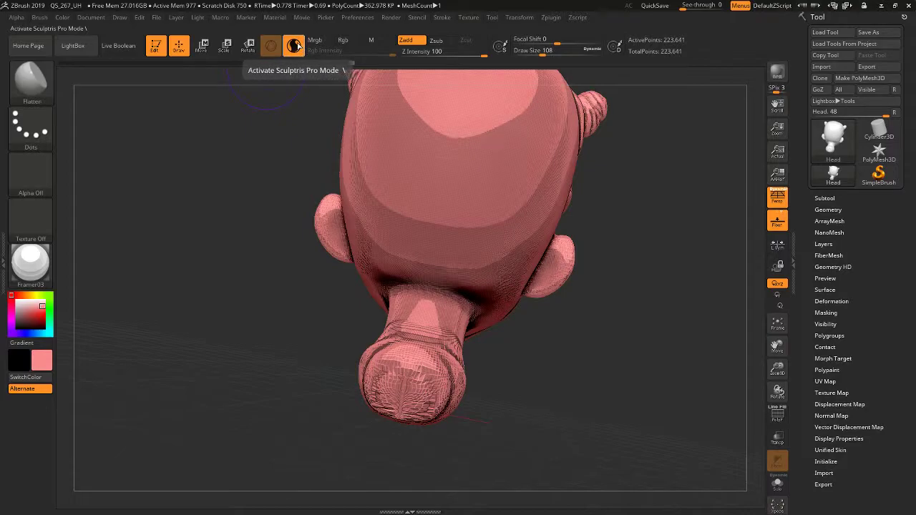
Build up the cut end of the neck into a wide rounded chest mass with the Flatten brush at draw size 108
left_click_drag(409, 354, 385, 367)
left_click_drag(401, 465, 327, 350)
left_click_drag(511, 354, 521, 374)
left_click_drag(494, 418, 275, 349)
left_click_drag(488, 308, 491, 322)
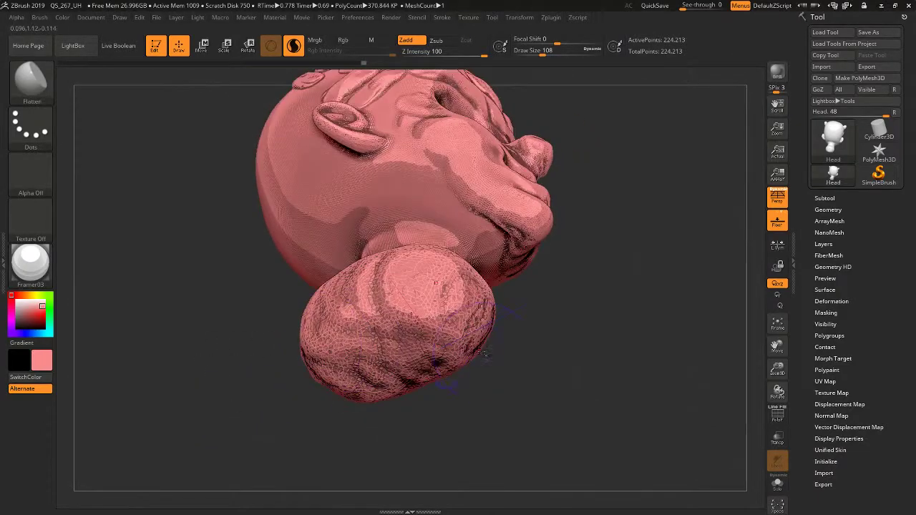
Smooth the chest mass and bulge out a rounded shoulder on each side of it
mouse_move(396, 371)
left_mouse_down("shift")
mouse_move(429, 322)
mouse_move(406, 336)
mouse_move(377, 303)
mouse_move(423, 358)
mouse_move(408, 343)
left_mouse_up("shift")
mouse_move(214, 344)
left_mouse_down()
mouse_move(176, 338)
mouse_move(262, 301)
left_mouse_up()
mouse_move(510, 272)
left_mouse_down()
mouse_move(511, 372)
mouse_move(515, 322)
left_mouse_up()
mouse_move(284, 301)
left_mouse_down()
mouse_move(194, 361)
mouse_move(215, 351)
left_mouse_up()
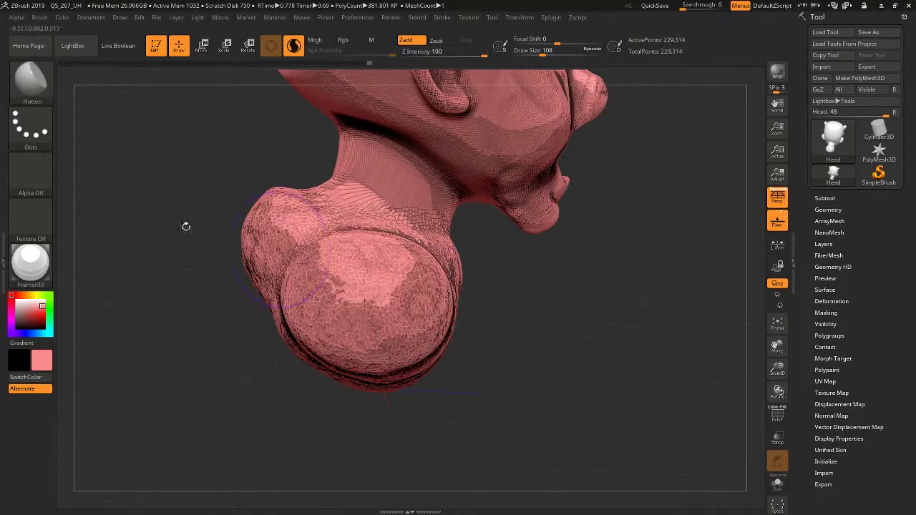
Extend both shoulders into thick arm stumps with flat ends, raising the draw size to 160 and 188
mouse_move(281, 224)
left_mouse_down()
mouse_move(261, 236)
mouse_move(289, 209)
mouse_move(410, 274)
left_mouse_up()
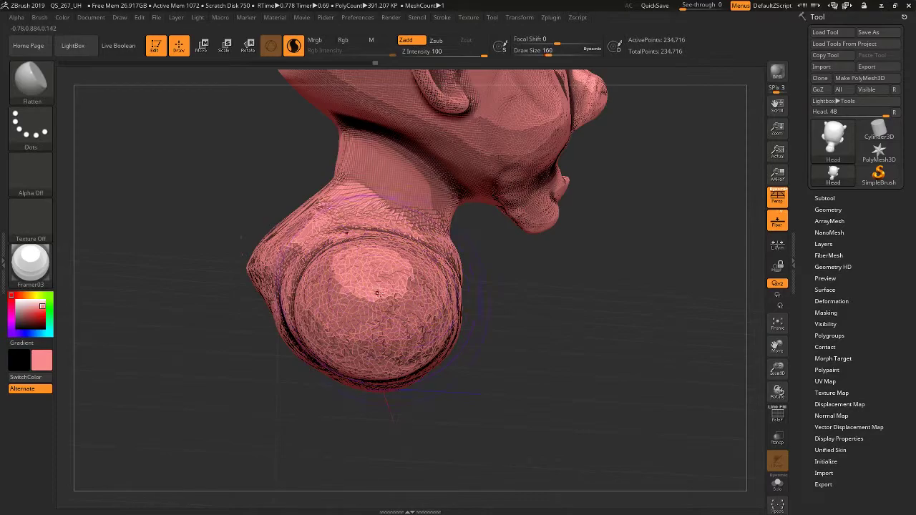
mouse_move(387, 401)
left_mouse_down()
mouse_move(423, 400)
mouse_move(541, 360)
mouse_move(429, 422)
mouse_move(395, 427)
mouse_move(196, 269)
left_mouse_up()
mouse_move(249, 307)
left_mouse_down()
mouse_move(186, 236)
mouse_move(165, 323)
left_mouse_up()
left_click_drag(143, 413, 275, 402)
mouse_move(458, 236)
left_mouse_down()
mouse_move(465, 279)
mouse_move(475, 235)
left_mouse_up()
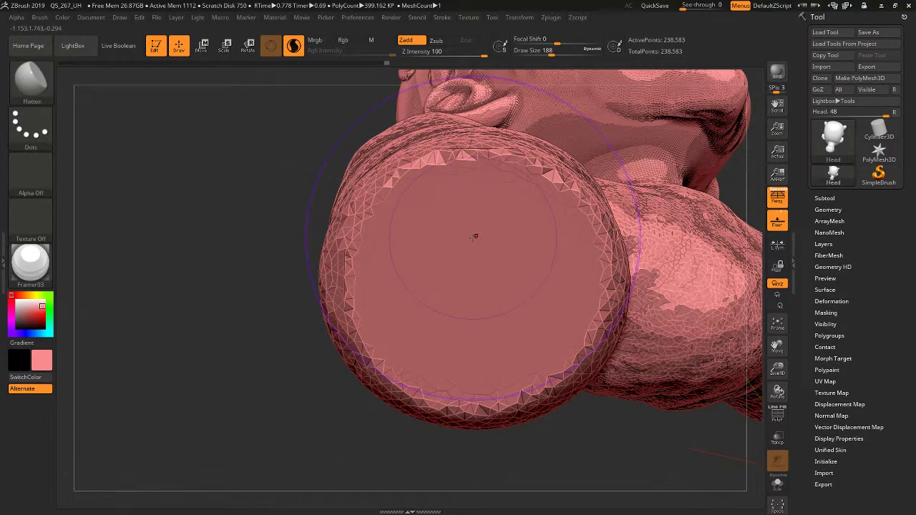
Make a BPR render of the head and arms from a three-quarter front view
right_click_drag(280, 322, 278, 265, "ctrl")
mouse_move(278, 265)
right_mouse_down()
mouse_move(282, 299)
mouse_move(291, 262)
mouse_move(241, 341)
mouse_move(260, 293)
mouse_move(254, 314)
right_mouse_up()
key("shift")
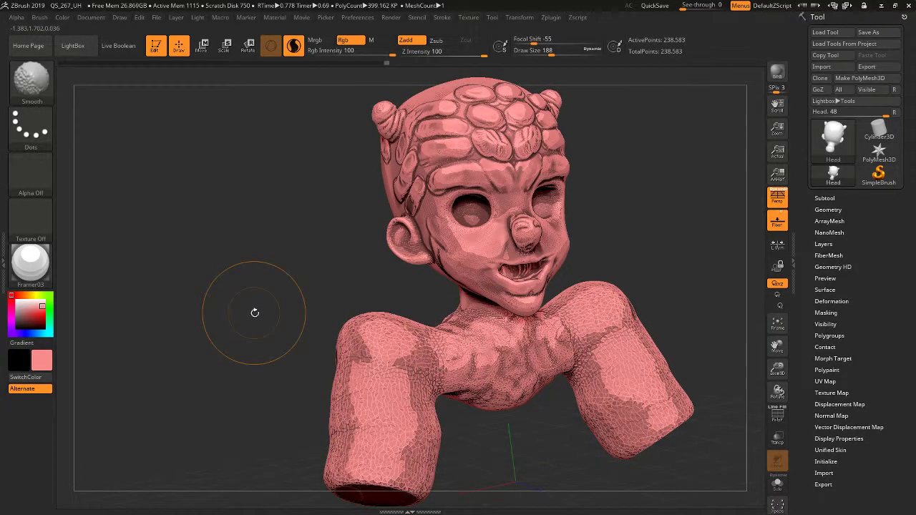
key("shift+r")
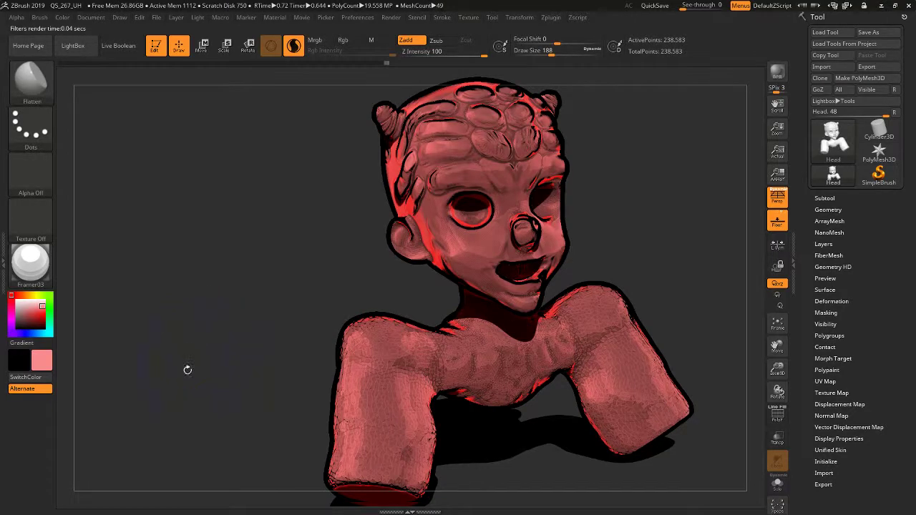
Enable the F5 BPR filter as Material Shading and assign it the Framer02 material
left_click(391, 18)
left_click(406, 223)
left_click(406, 223)
left_click(424, 313)
left_click(415, 325)
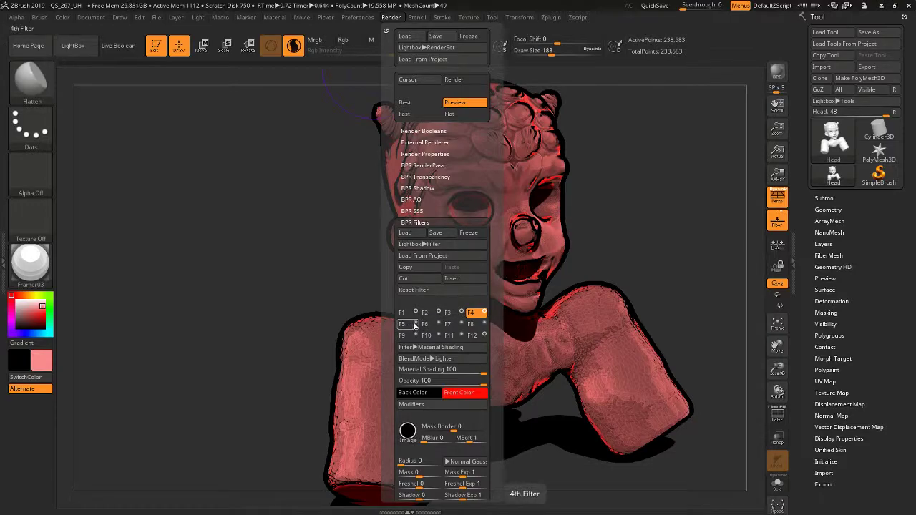
left_click(415, 325)
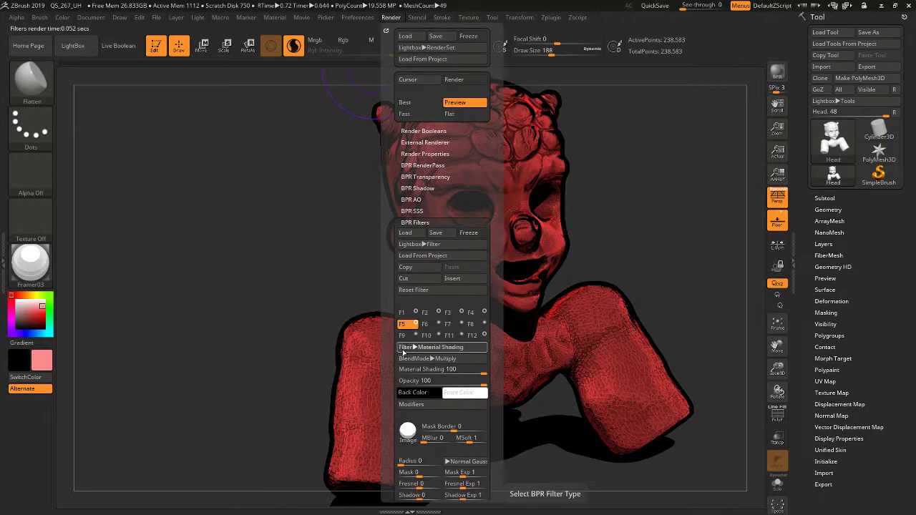
left_click(405, 348)
left_click(402, 475)
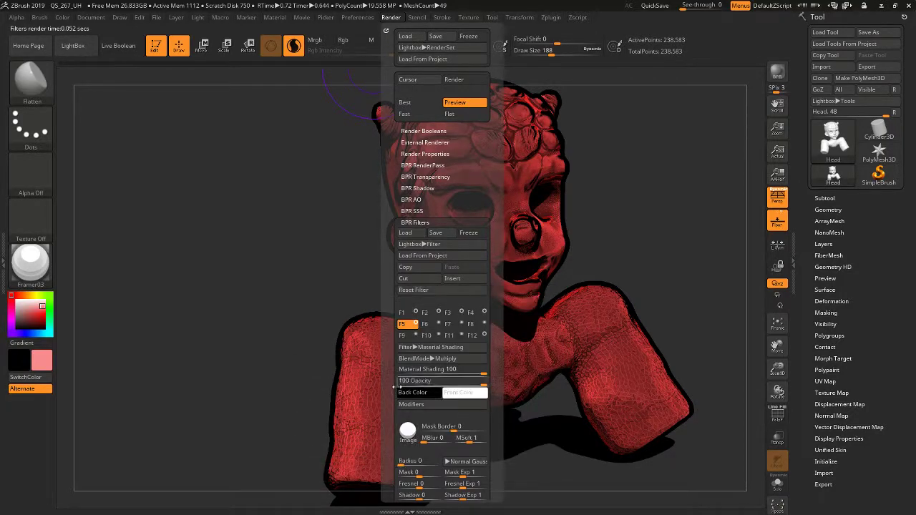
left_click(408, 436)
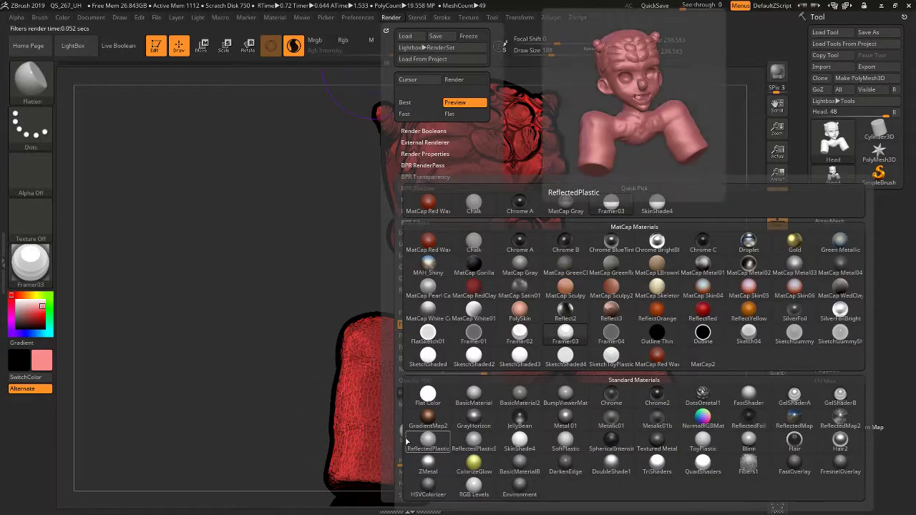
left_click(520, 337)
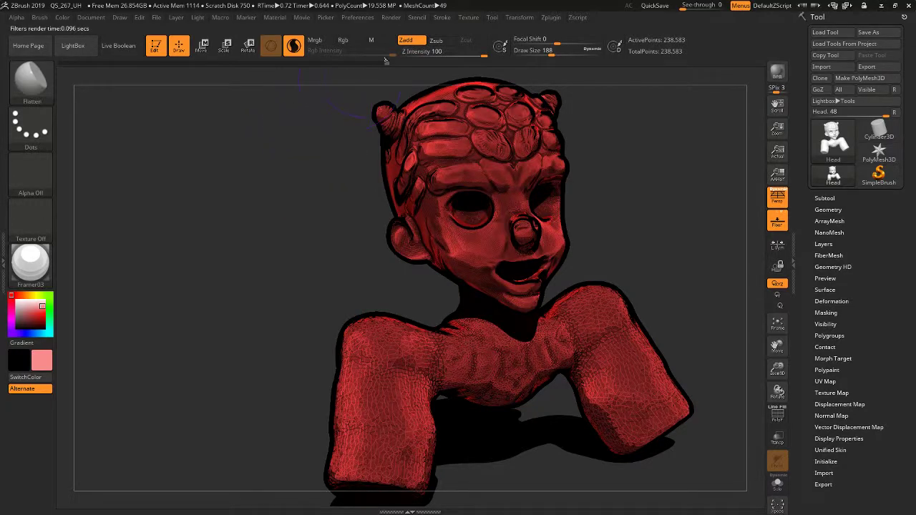
Dock the Render palette in the side tray so the BPR filter settings stay open beside the canvas
left_click(395, 18)
left_click(4, 213)
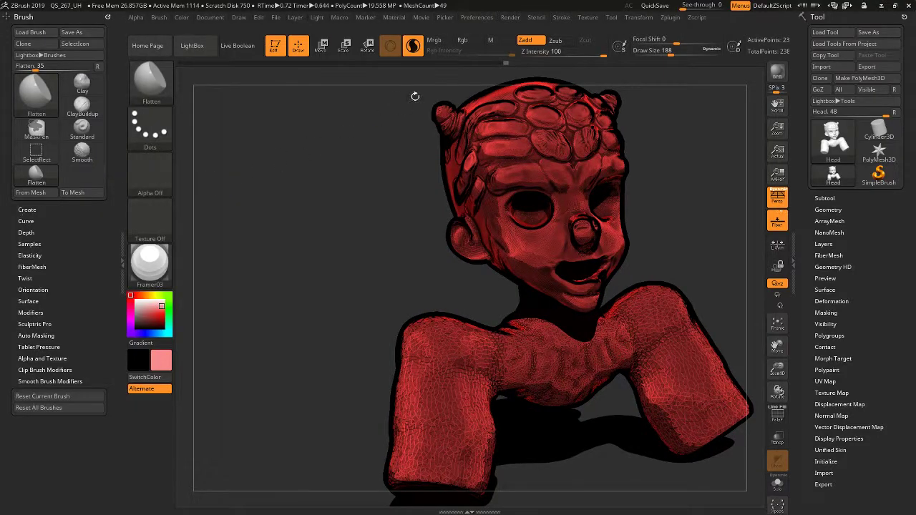
left_click(508, 20)
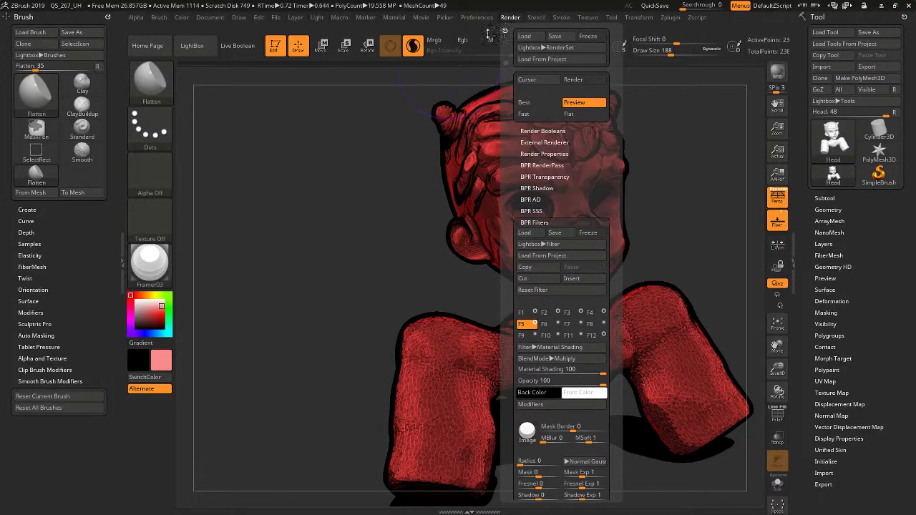
left_click(510, 18)
mouse_move(511, 29)
left_mouse_down()
mouse_move(222, 84)
mouse_move(37, 138)
left_mouse_up()
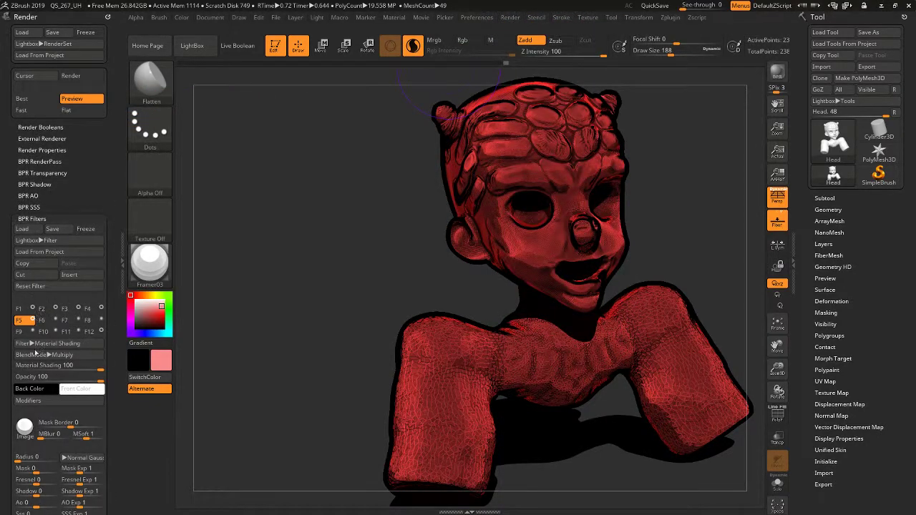
Compare the render with the F5 filter switched off and on, leaving the filter on
left_click(32, 321)
left_click(32, 320)
left_click(32, 321)
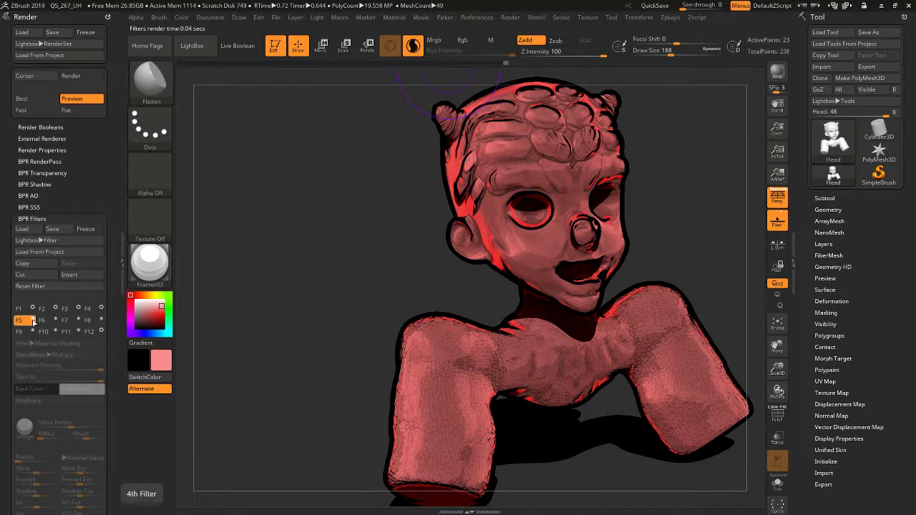
left_click(32, 321)
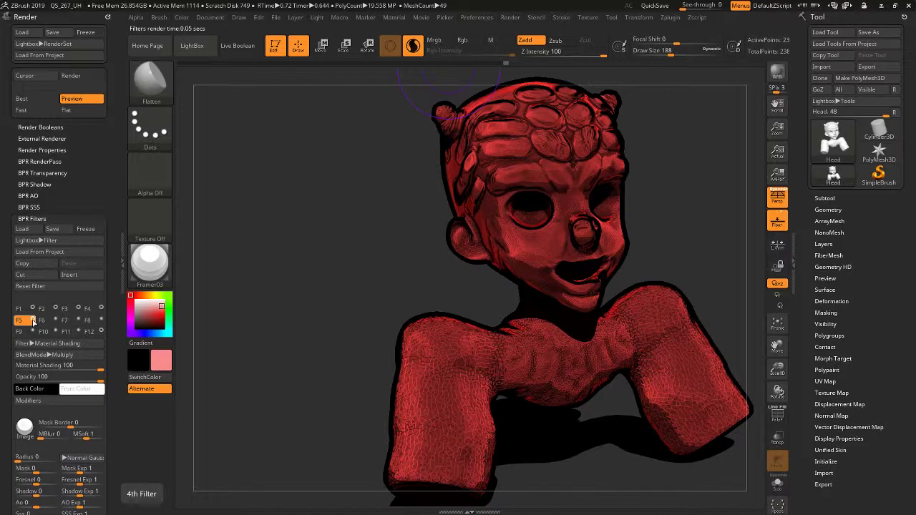
left_click(32, 320)
left_click(32, 321)
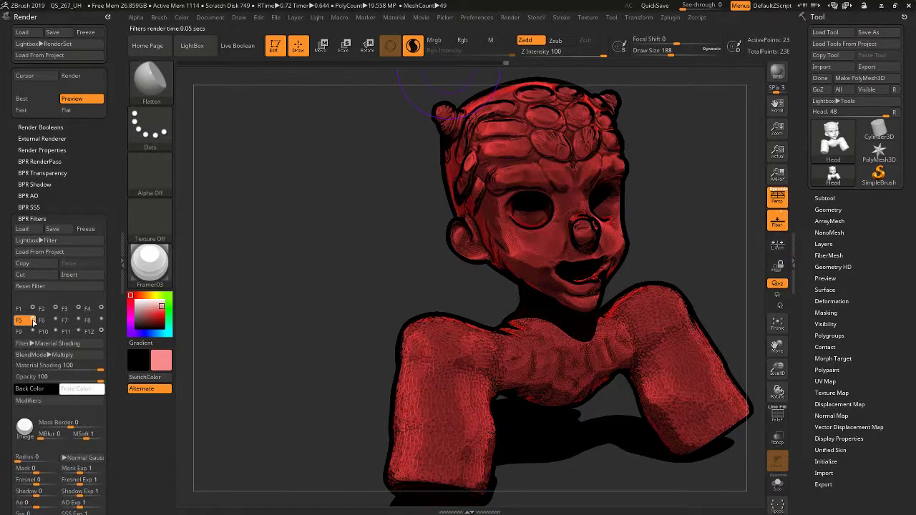
Try the Replace(Normal) and Lighten blend modes on the F5 filter, comparing the render with the filter off and on
left_click(61, 354)
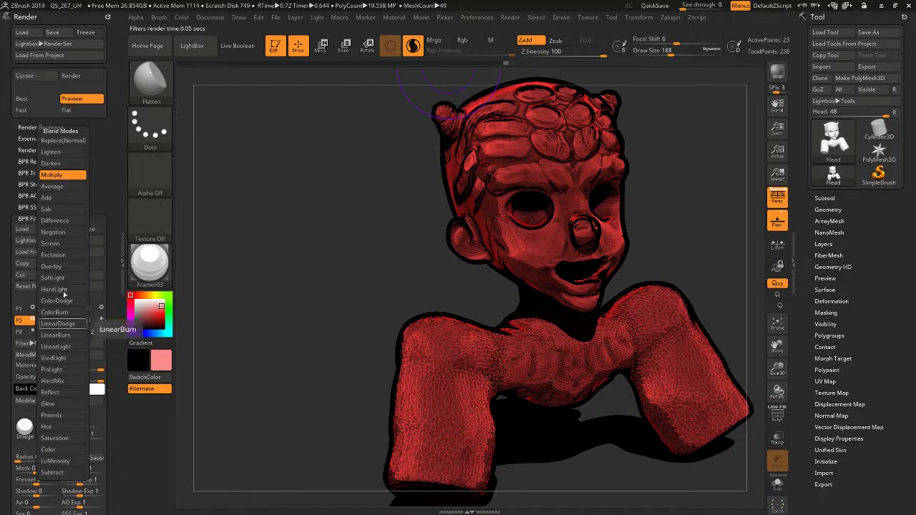
left_click(58, 141)
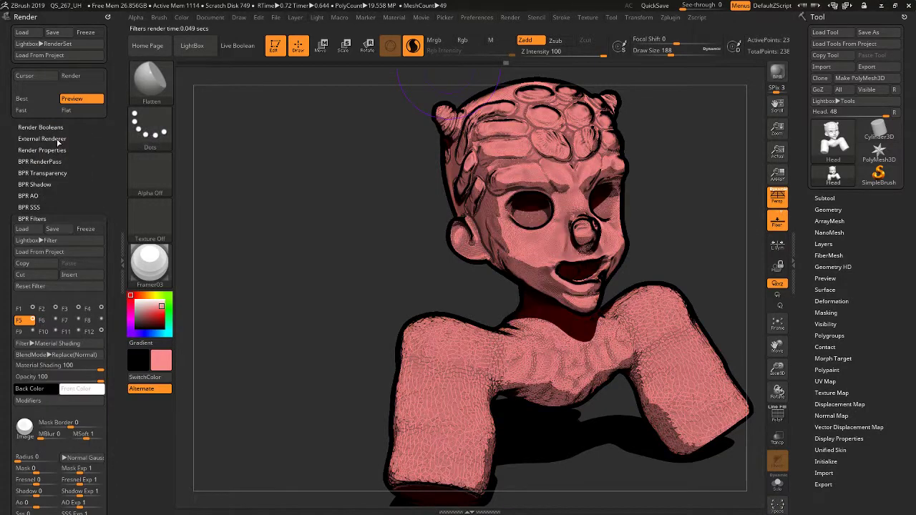
left_click(34, 321)
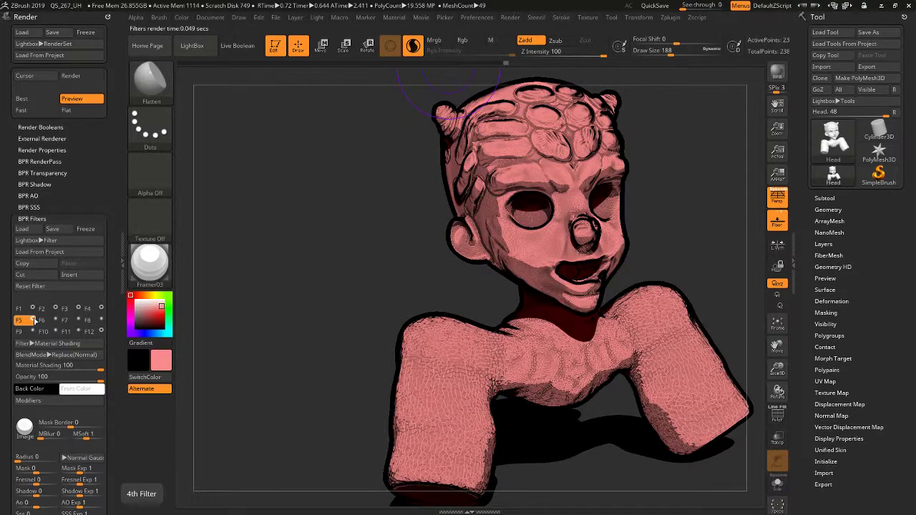
left_click(40, 319)
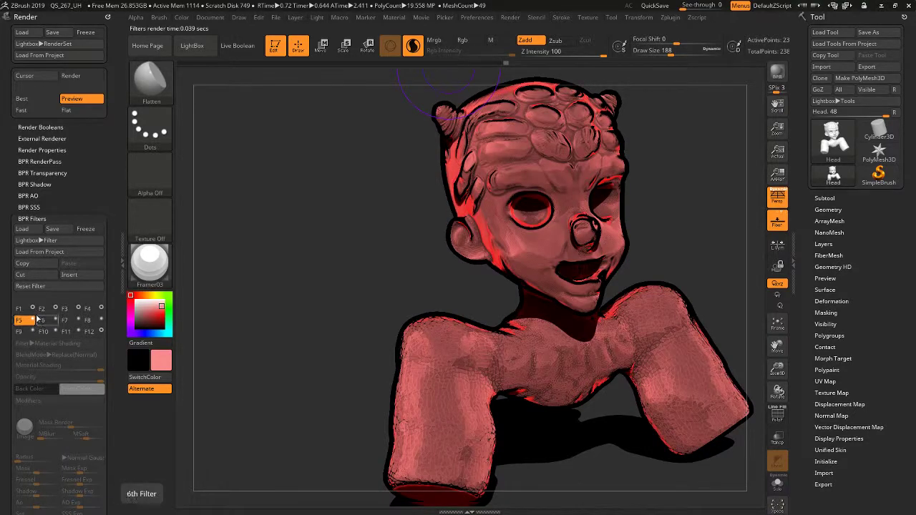
left_click(64, 354)
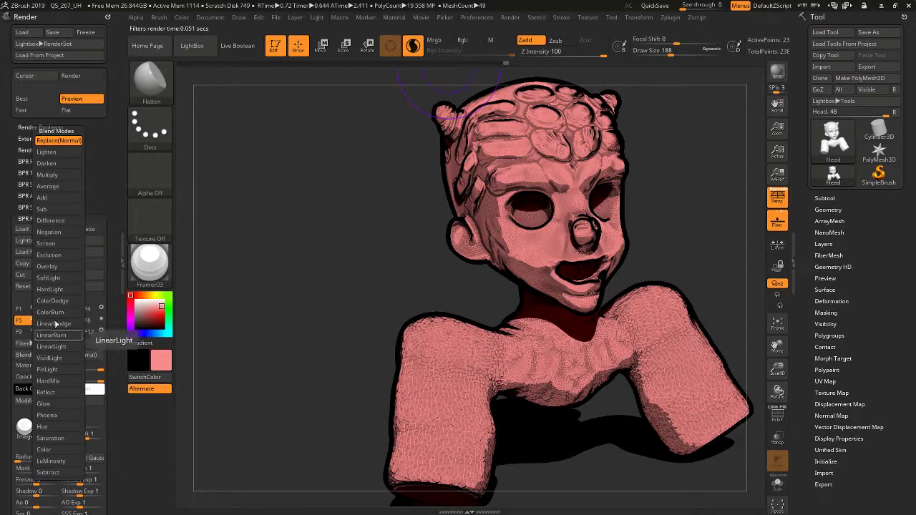
left_click(45, 152)
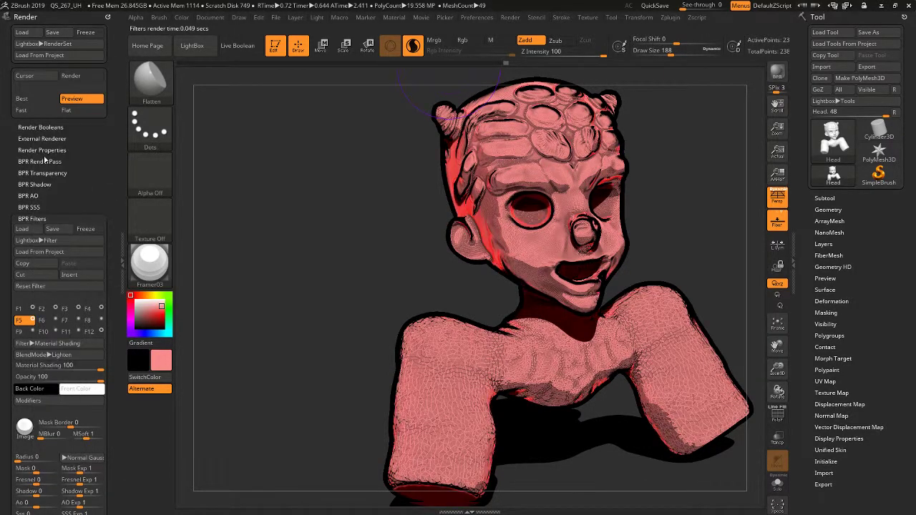
left_click(33, 321)
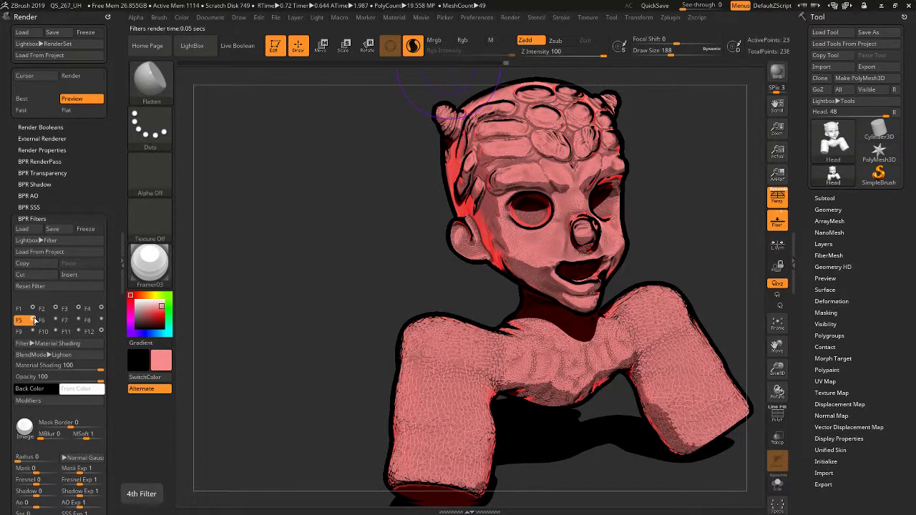
Enable the F5 filter's Overwrite Mesh Color modifier and change its front color to bright green
left_click(28, 400)
left_click(141, 411)
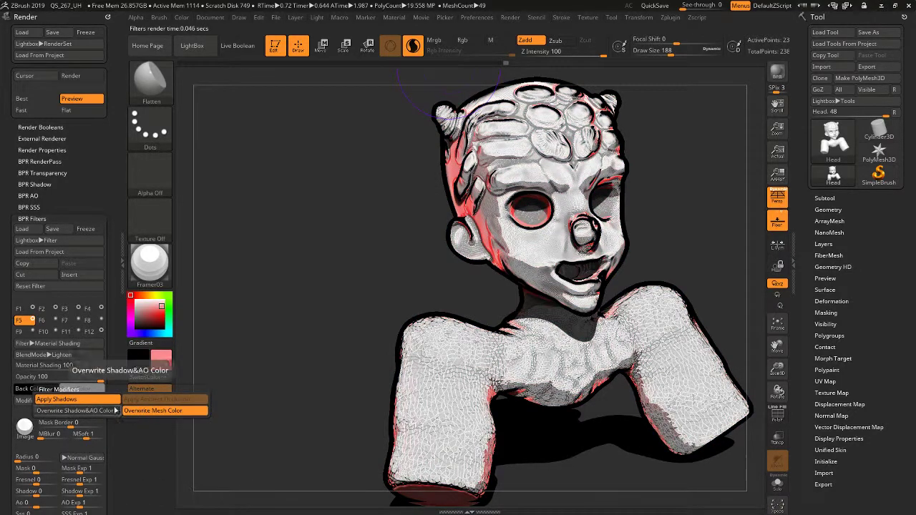
left_click(70, 389)
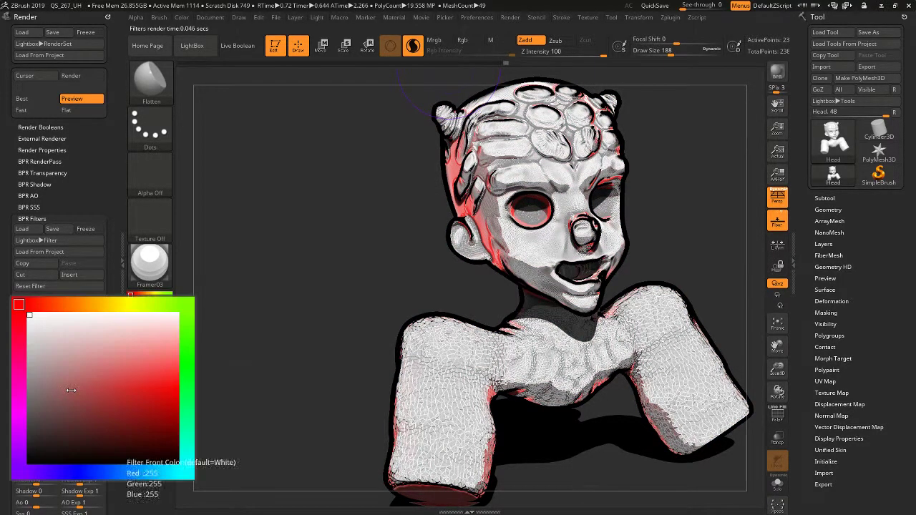
left_click(185, 365)
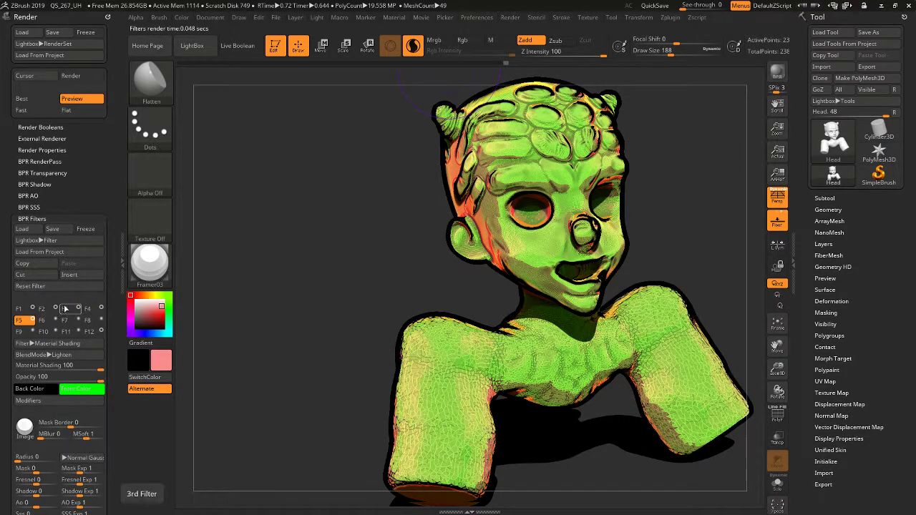
Try the Darken and Multiply blend modes on the green F5 filter, with Material Shading lowered to 63
left_click(45, 355)
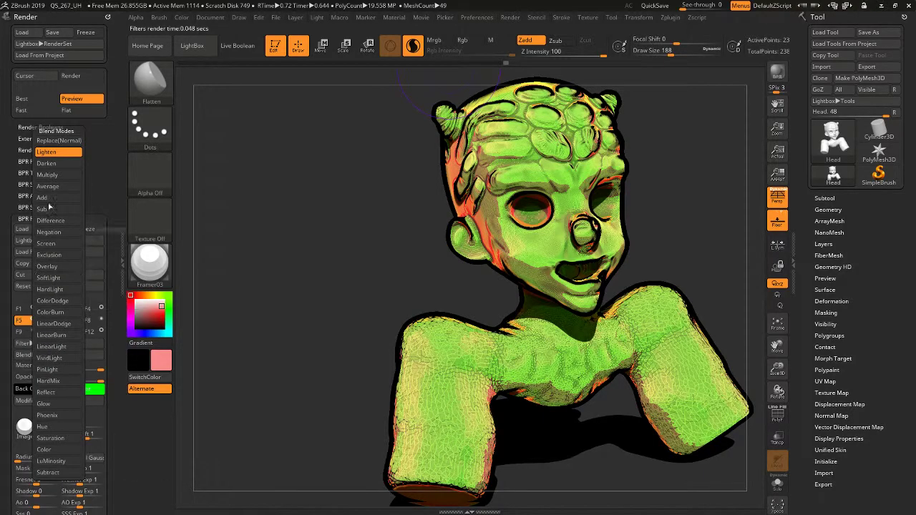
left_click(46, 164)
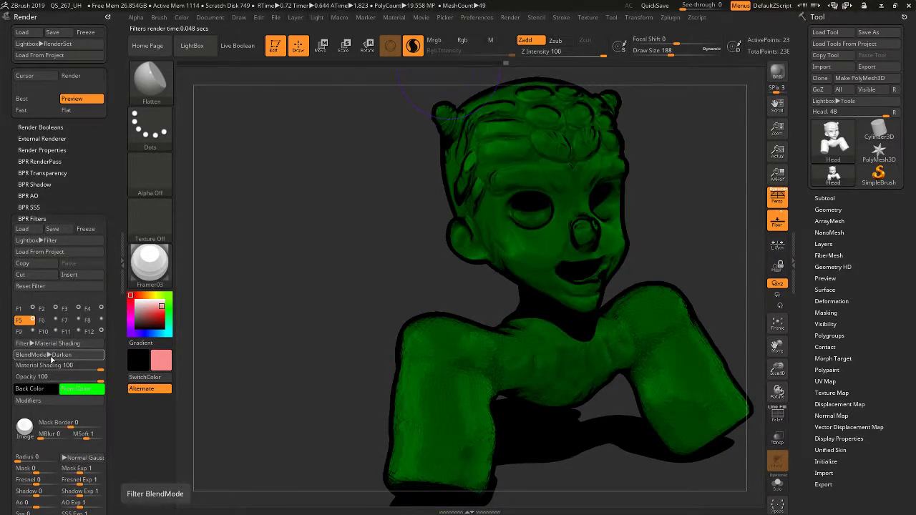
left_click(52, 356)
left_click(50, 176)
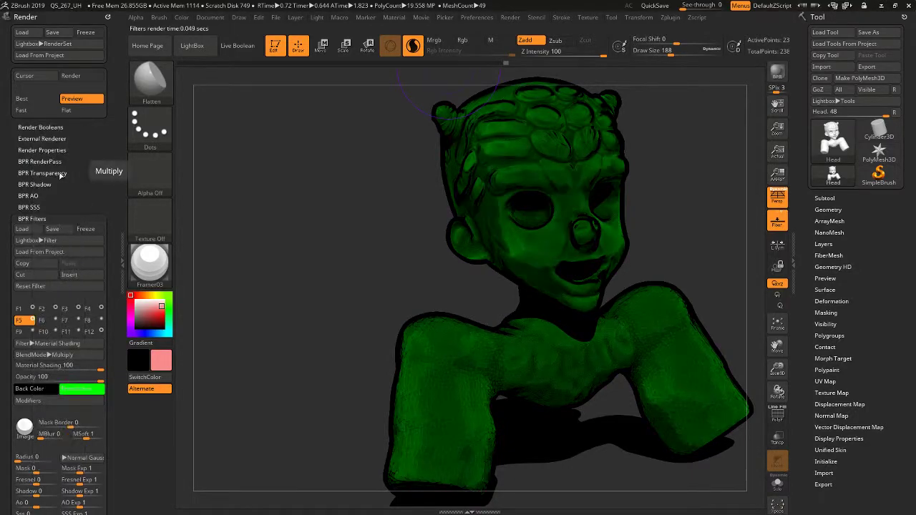
mouse_move(99, 379)
left_mouse_down()
mouse_move(39, 380)
mouse_move(107, 378)
mouse_move(86, 368)
left_mouse_up()
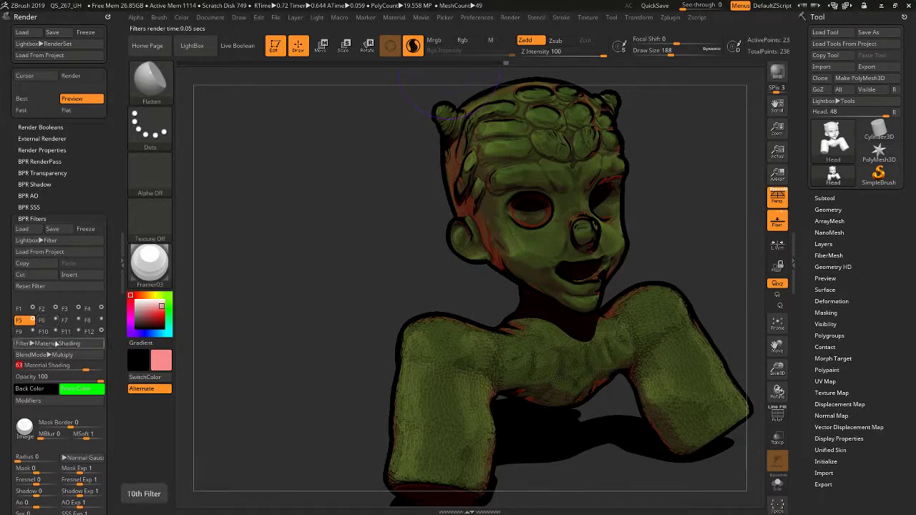
Set the F5 filter's blend mode to Average and its Material Shading to 91
left_click(43, 355)
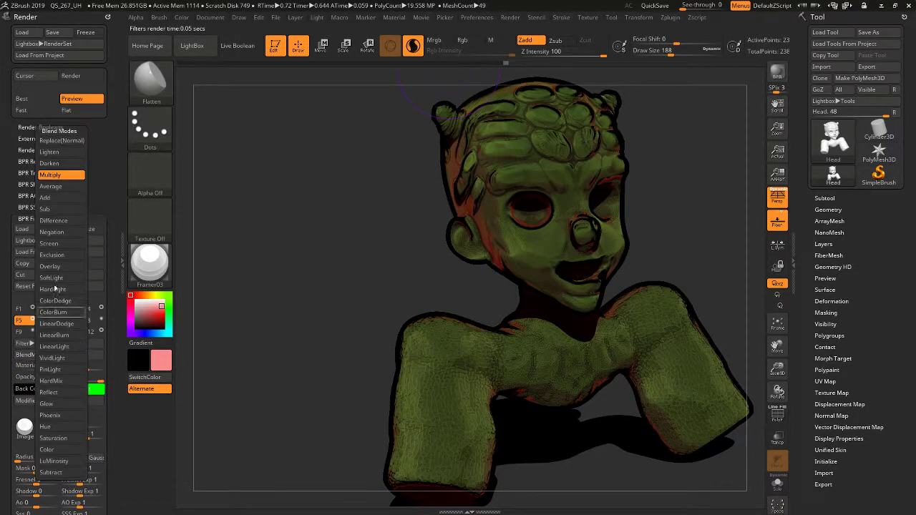
left_click(58, 189)
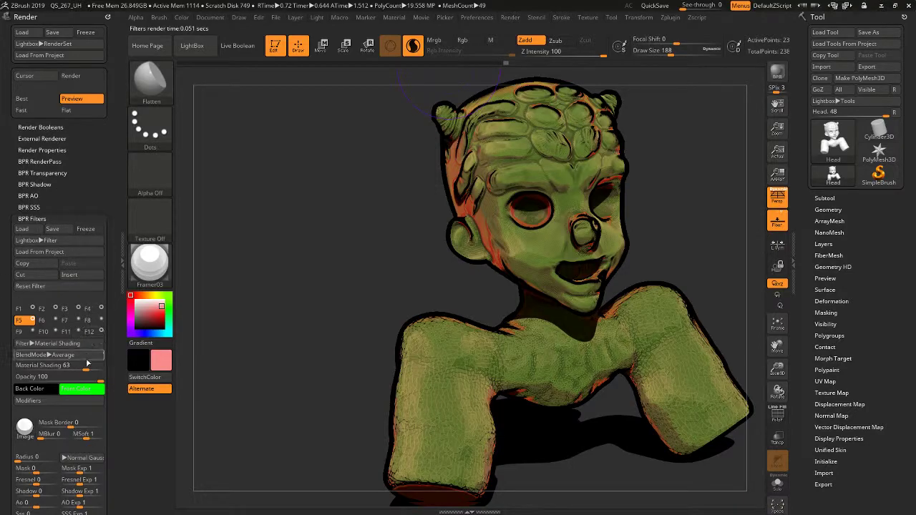
mouse_move(83, 367)
left_mouse_down()
mouse_move(114, 367)
mouse_move(96, 368)
left_mouse_up()
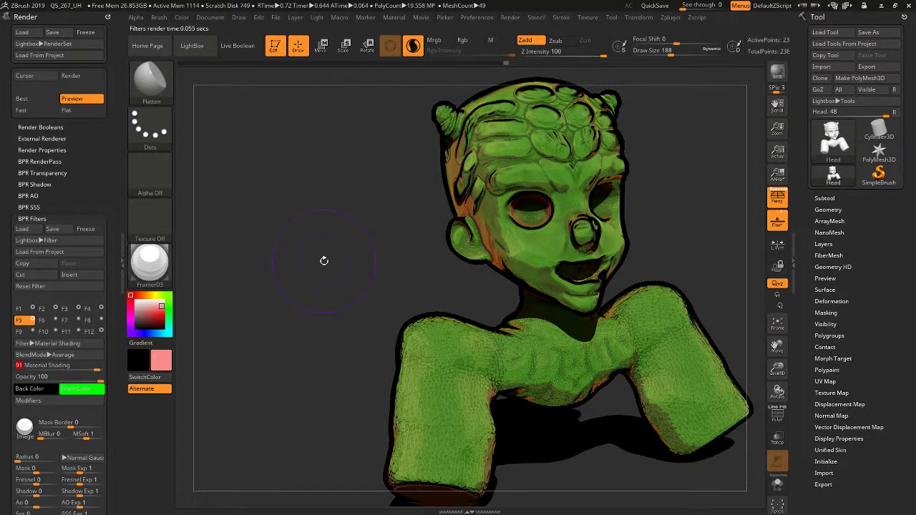
Enable the F6 filter as Saturation with a strength of 100 and a radius of 12
left_click(52, 323)
left_click(56, 321)
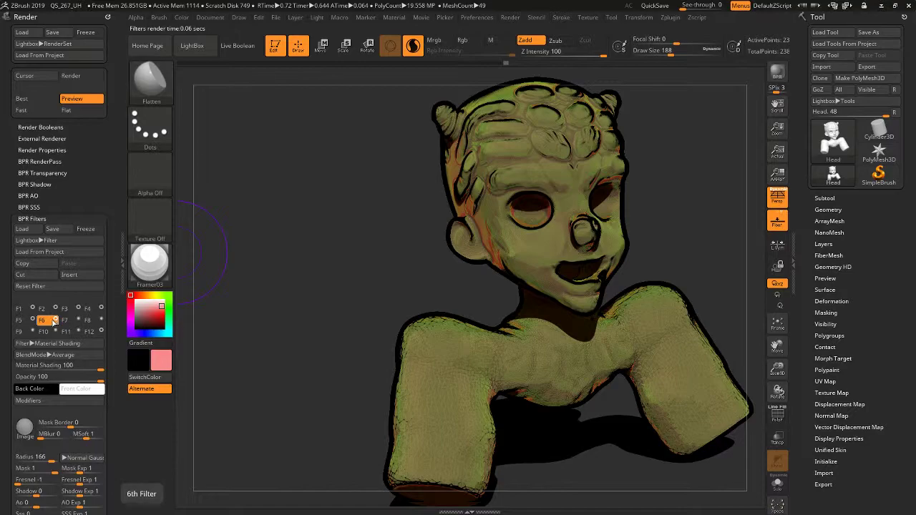
left_click(50, 344)
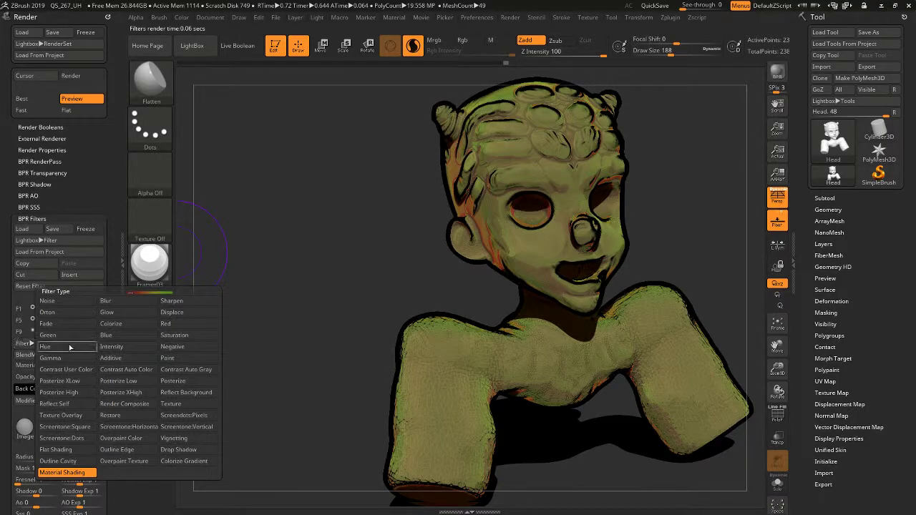
left_click(176, 341)
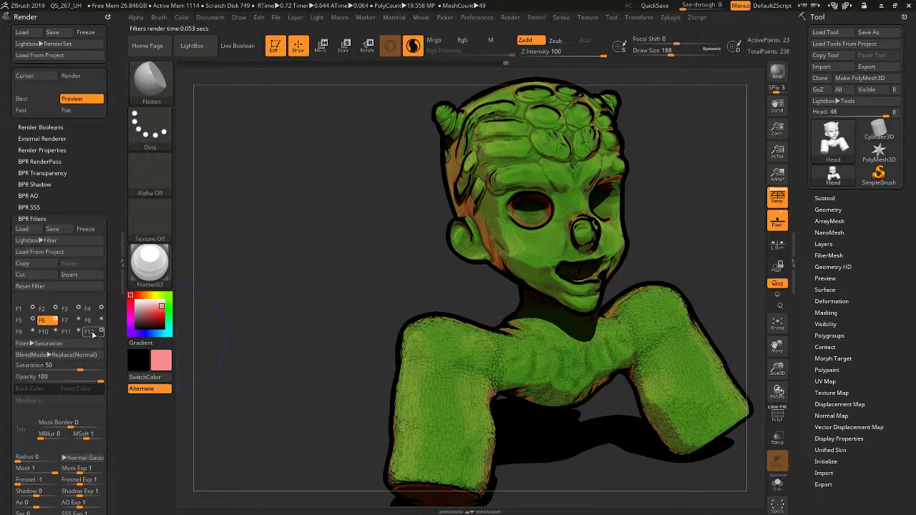
left_click_drag(80, 369, 100, 368)
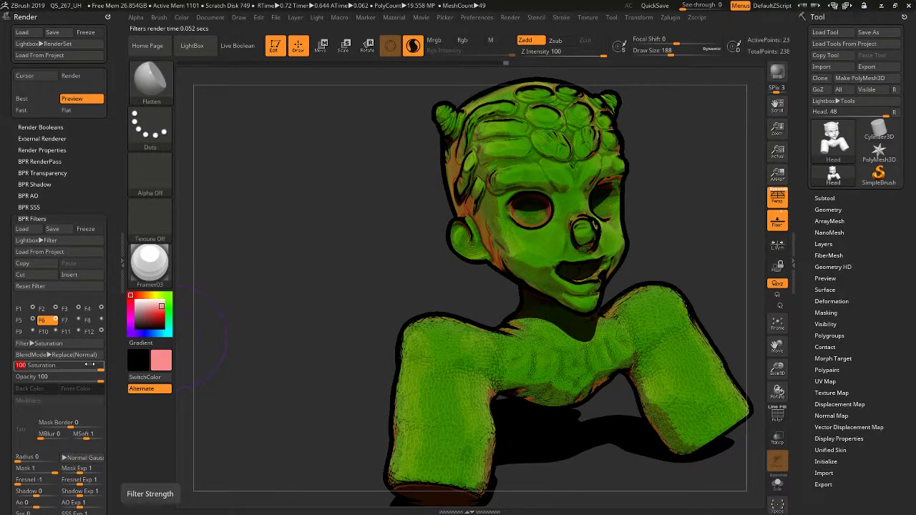
mouse_move(22, 459)
left_mouse_down()
mouse_move(54, 459)
mouse_move(27, 459)
left_mouse_up()
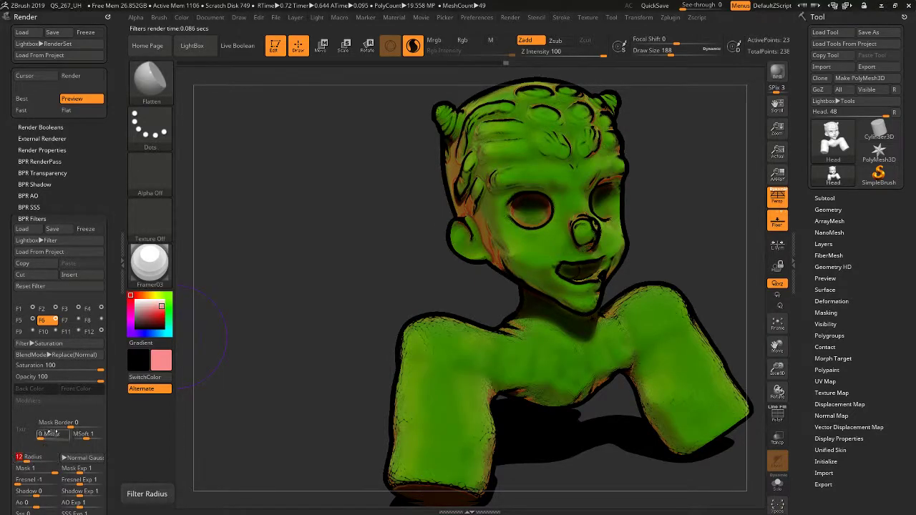
Set the F6 filter's blend mode to Multiply and its opacity to 50
left_click(82, 354)
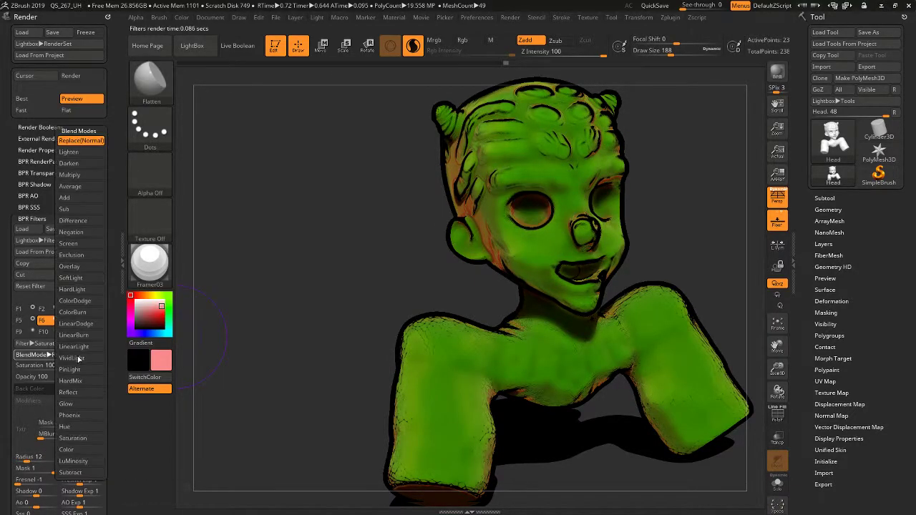
left_click(71, 174)
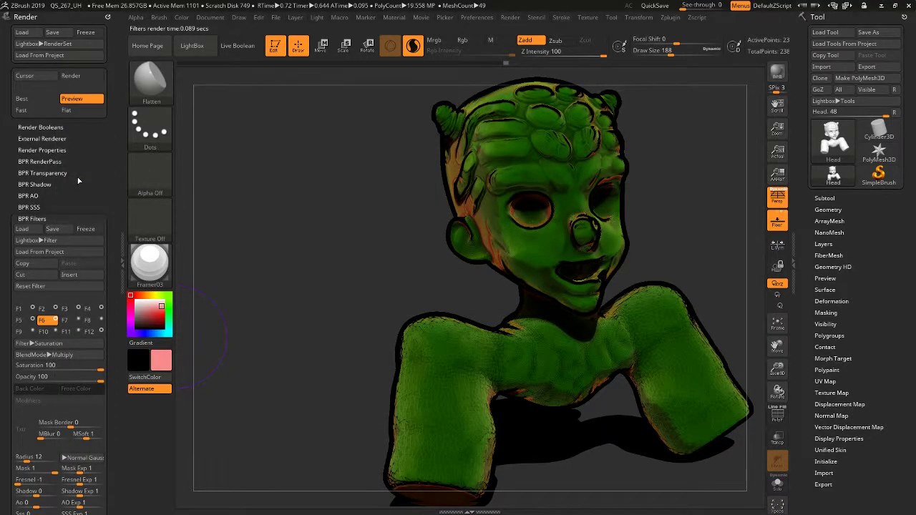
left_click_drag(100, 378, 60, 377)
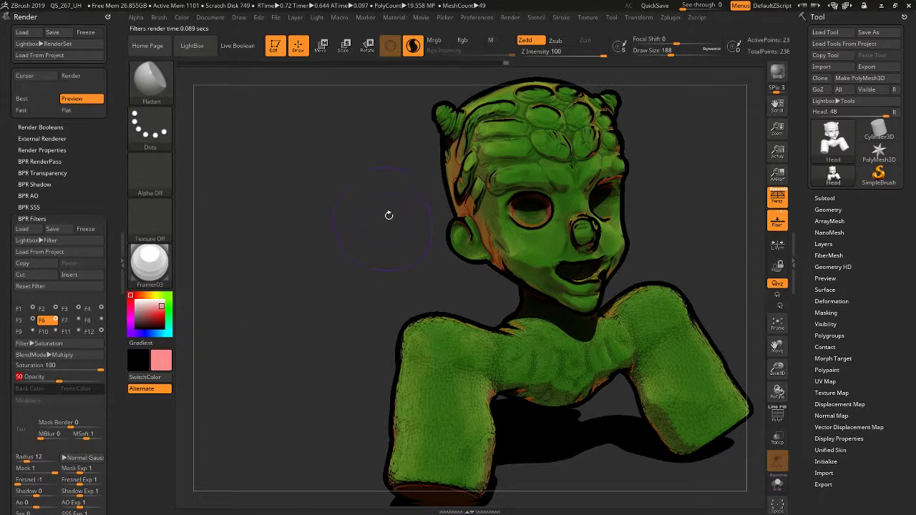
Render the bust's face in close-up from the opposite three-quarter angle to check the stacked filters
mouse_move(366, 217)
left_mouse_down()
mouse_move(286, 246)
mouse_move(284, 269)
mouse_move(279, 212)
mouse_move(240, 280)
mouse_move(510, 266)
mouse_move(500, 265)
mouse_move(524, 240)
mouse_move(514, 242)
mouse_move(524, 246)
left_mouse_up()
key("s")
key("ctrl+z")
key("ctrl+z")
left_click_drag(677, 265, 670, 302)
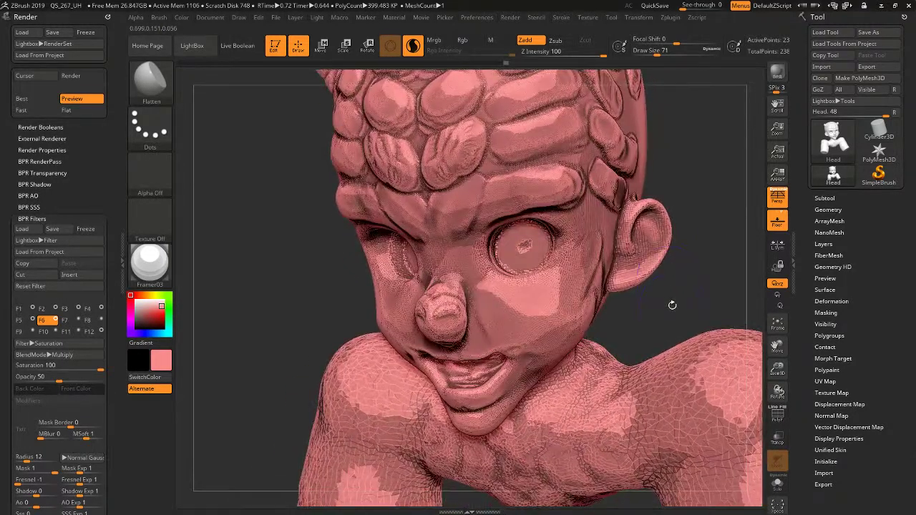
key("shift+ctrl+r")
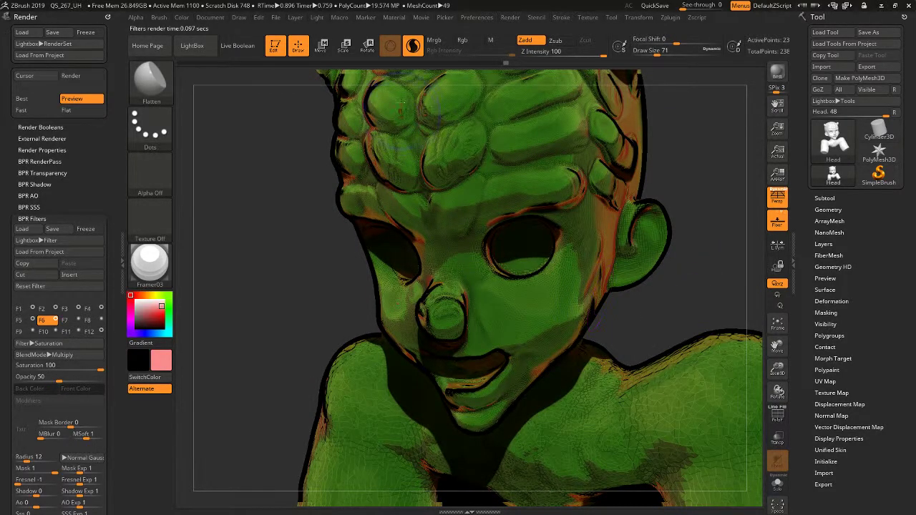
Save the current render settings as a render preset named RenderPreset_Green_Monster
left_click(447, 18)
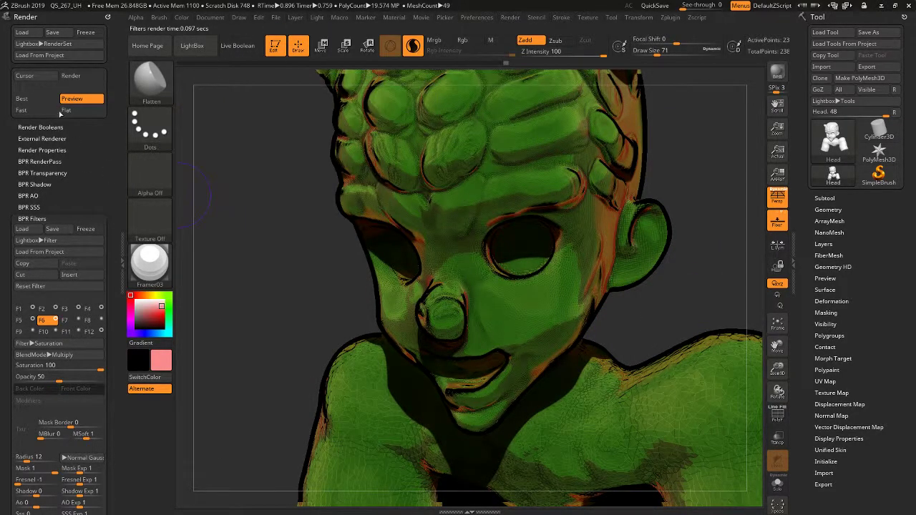
left_click(54, 229)
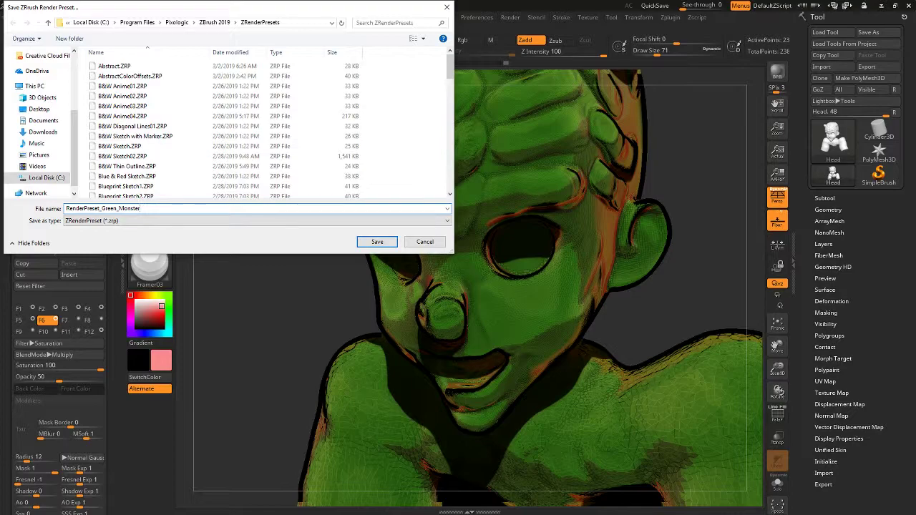
left_click(378, 241)
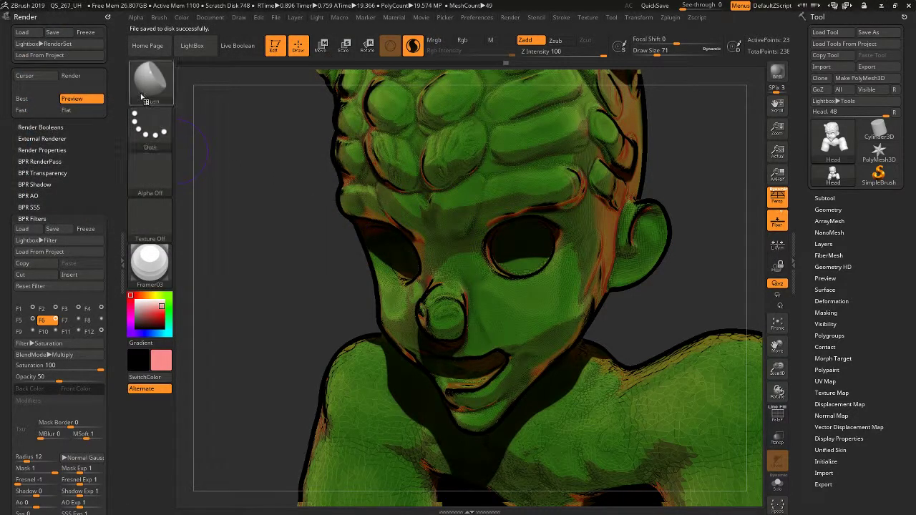
Open the DemoSoldier.ZPR sample project without keeping the bust on the canvas
left_click(192, 47)
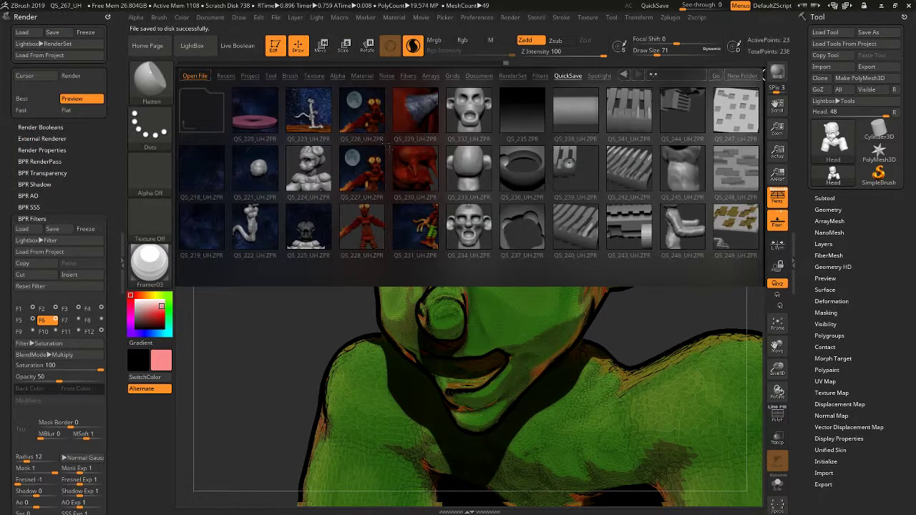
left_click(246, 76)
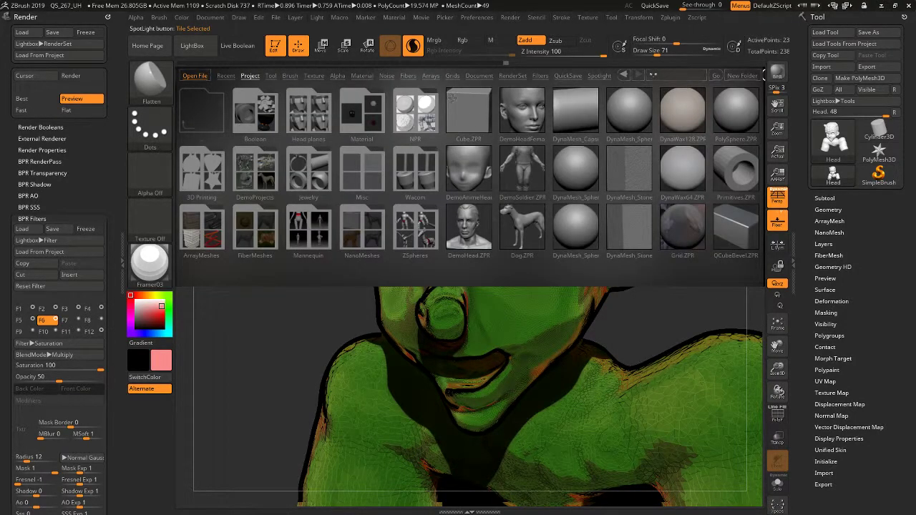
double_click(523, 171)
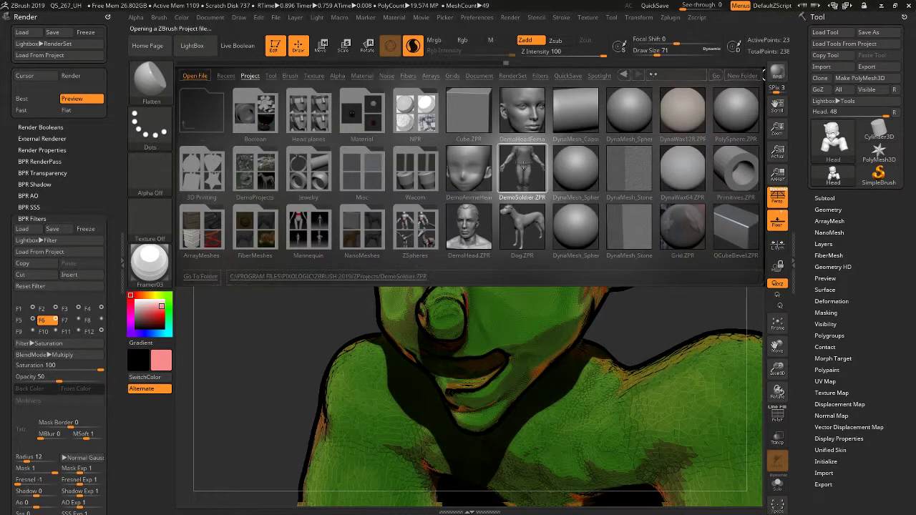
left_click(491, 284)
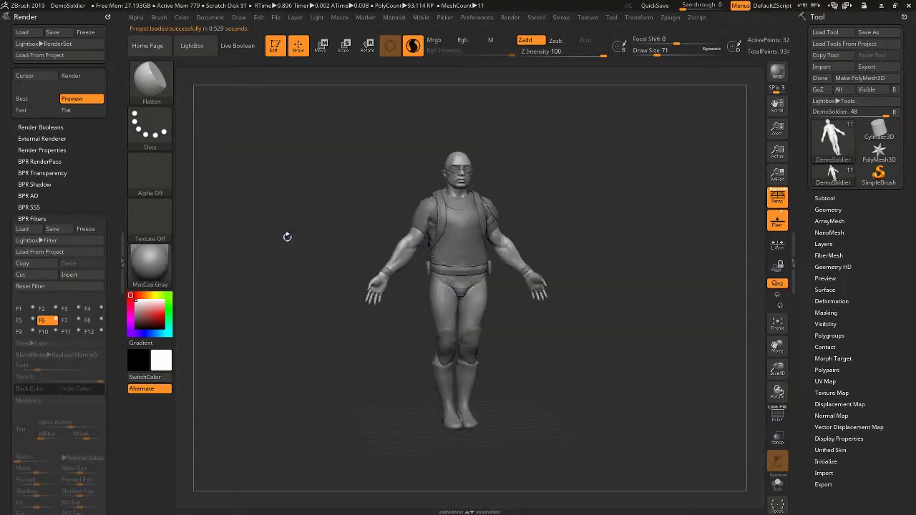
Load the RenderPreset_Green_Monster.ZRP render preset and render the soldier's upper body with it
left_click_drag(303, 157, 313, 219)
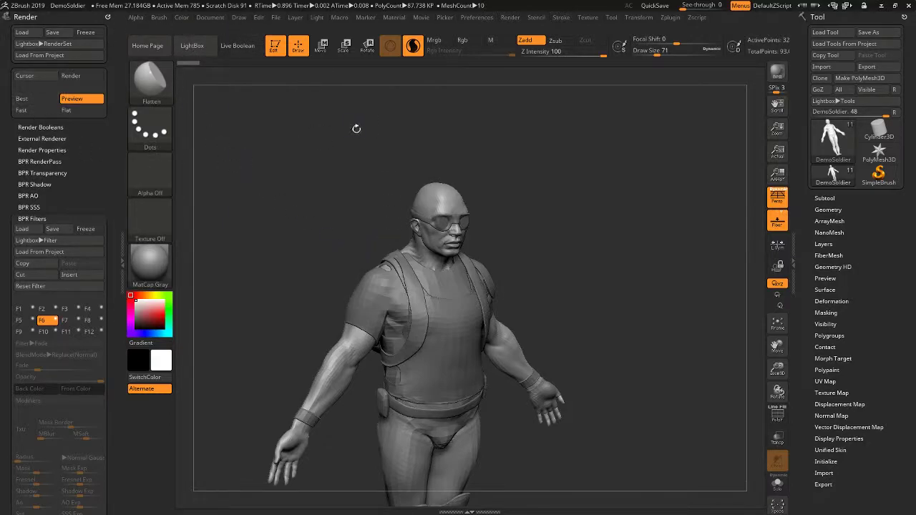
left_click(22, 32)
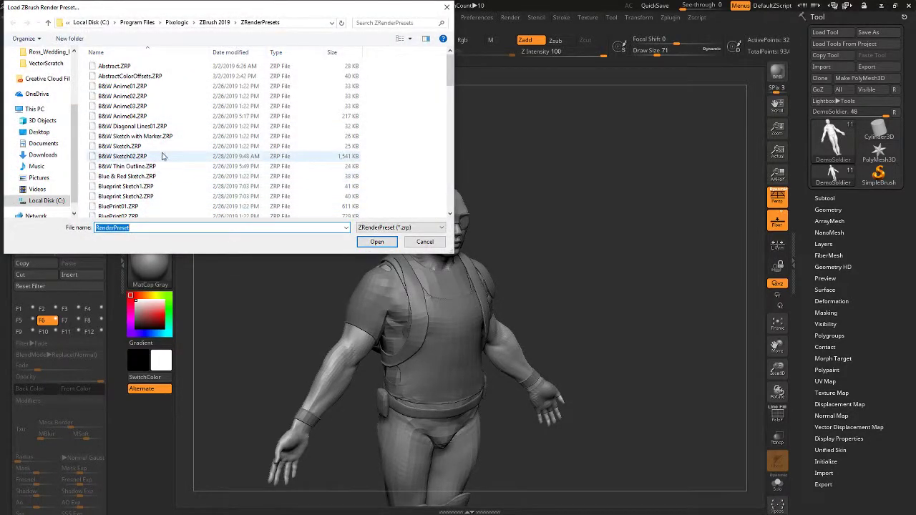
scroll(157, 179, "down", 4)
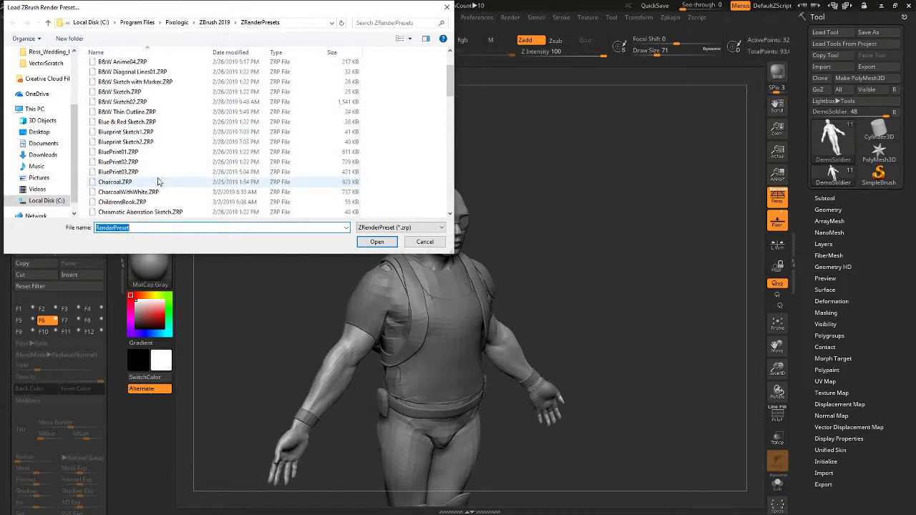
scroll(162, 165, "down", 15)
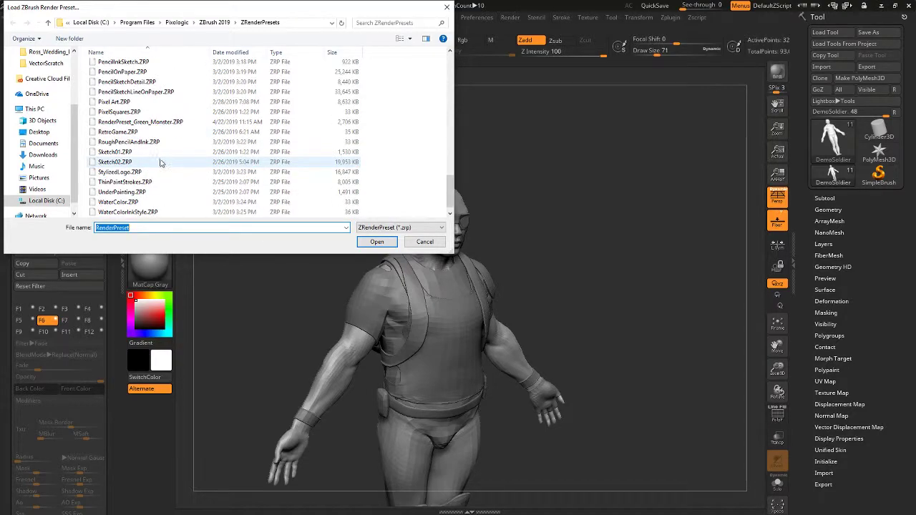
left_click(111, 123)
left_click(377, 242)
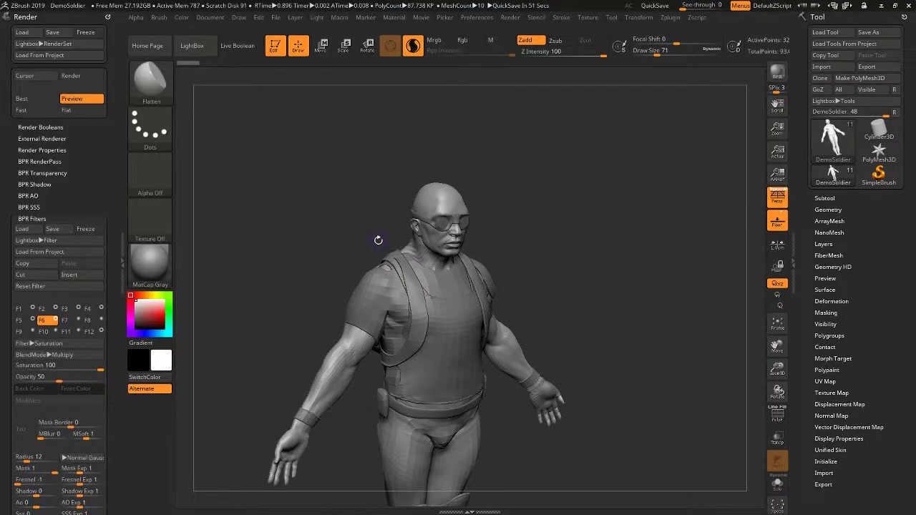
key("shift")
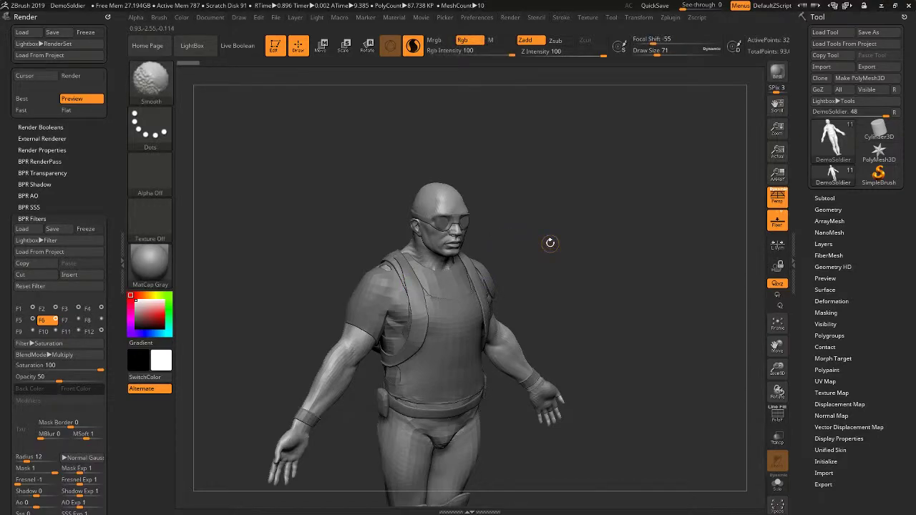
key("shift+r")
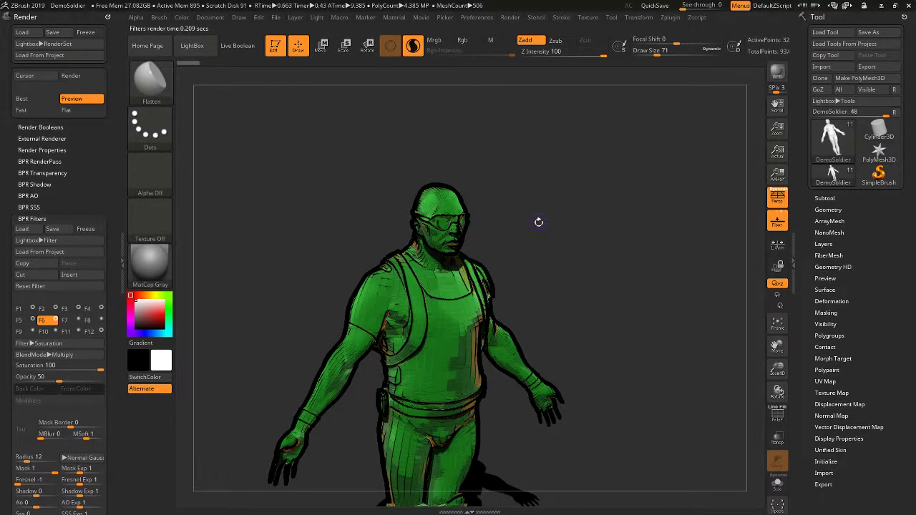
Subdivide the DemoSoldier body subtool for a smoother head and render it in close-up
left_click_drag(521, 191, 570, 158, "alt")
mouse_move(358, 207)
right_mouse_down("ctrl")
mouse_move(315, 132)
mouse_move(282, 252)
mouse_move(254, 260)
mouse_move(244, 295)
right_mouse_up("ctrl")
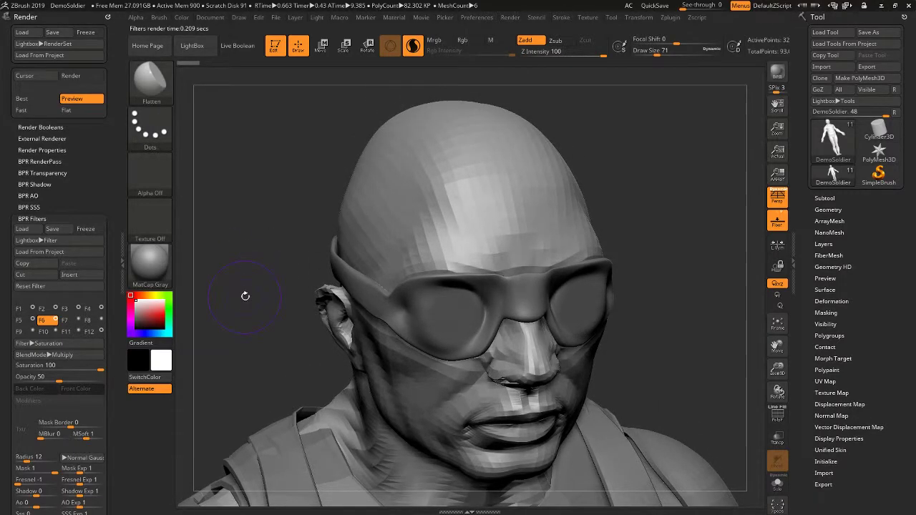
key("shift+ctrl+r")
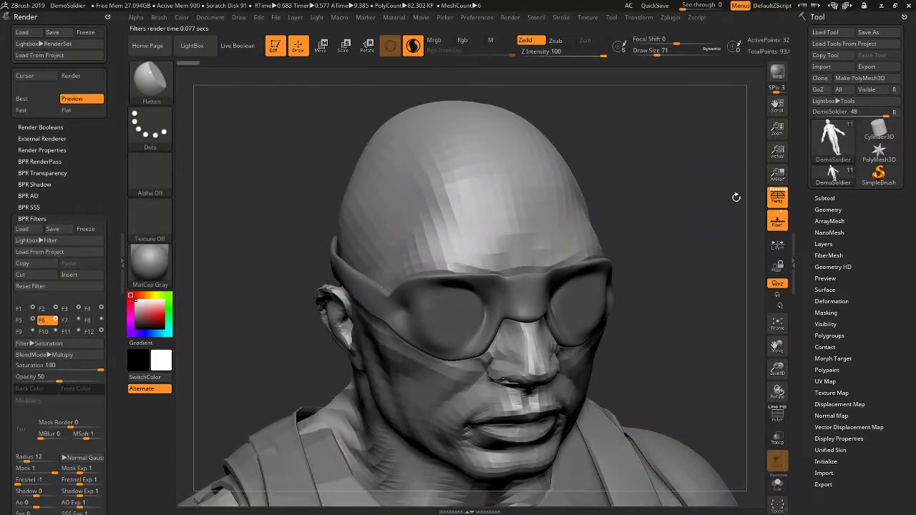
left_click(824, 198)
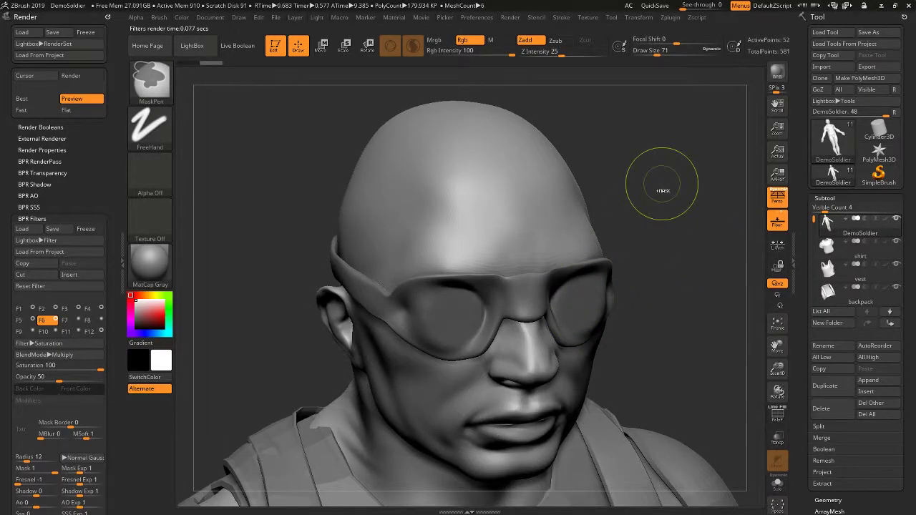
key("ctrl+d")
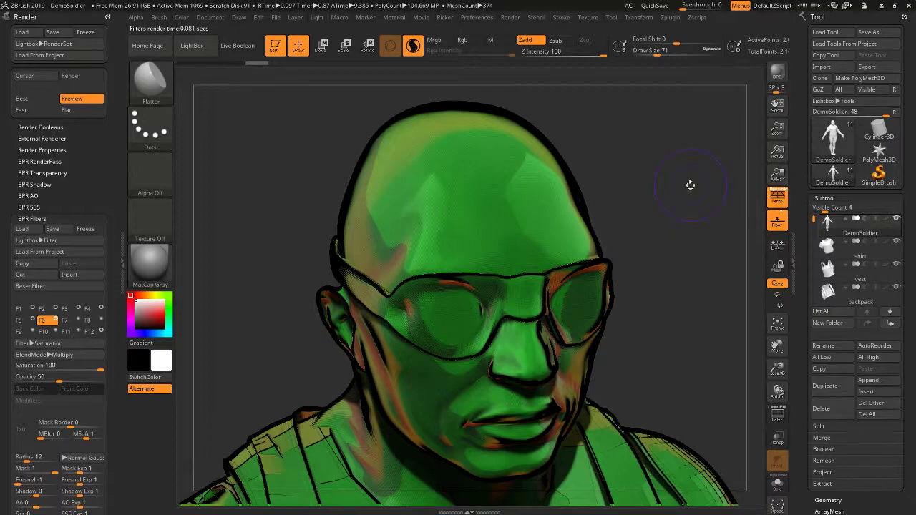
Enable the F7 filter and change its type to Screentone:Dots
left_click(43, 377)
left_click_drag(266, 264, 309, 340)
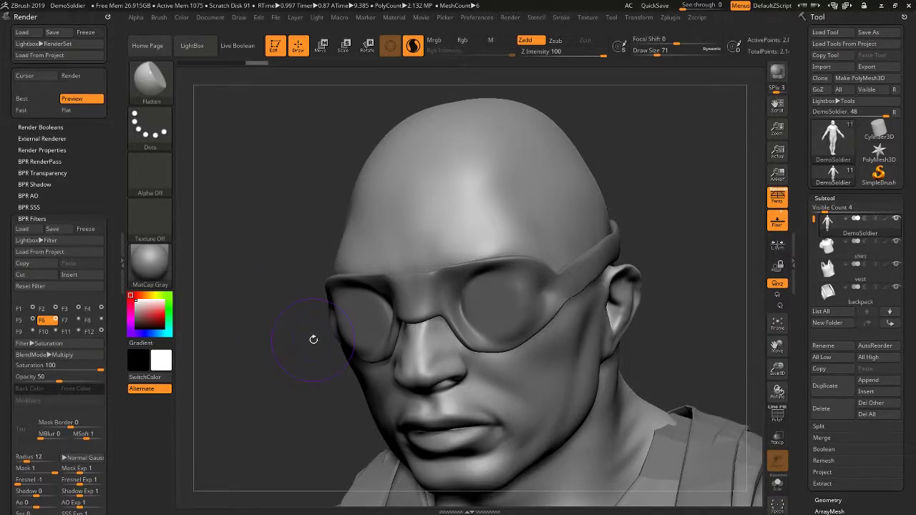
left_click_drag(235, 332, 647, 280)
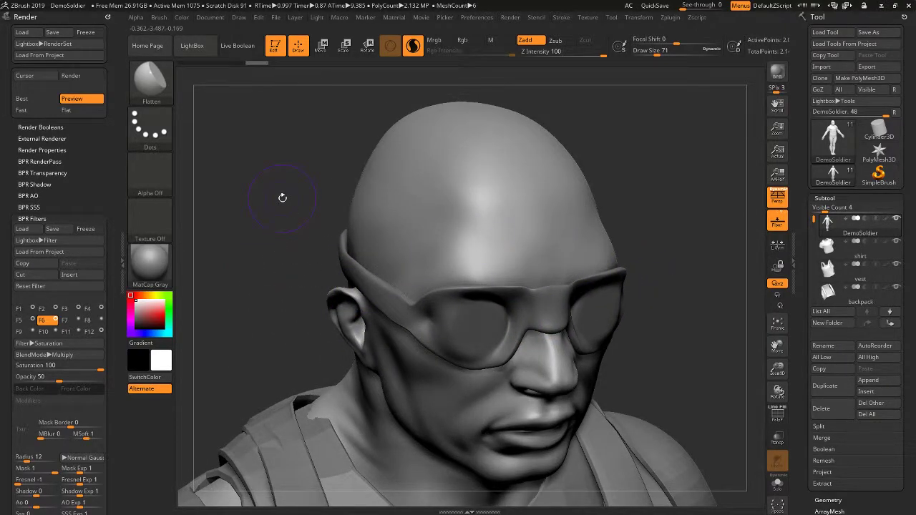
left_click(77, 323)
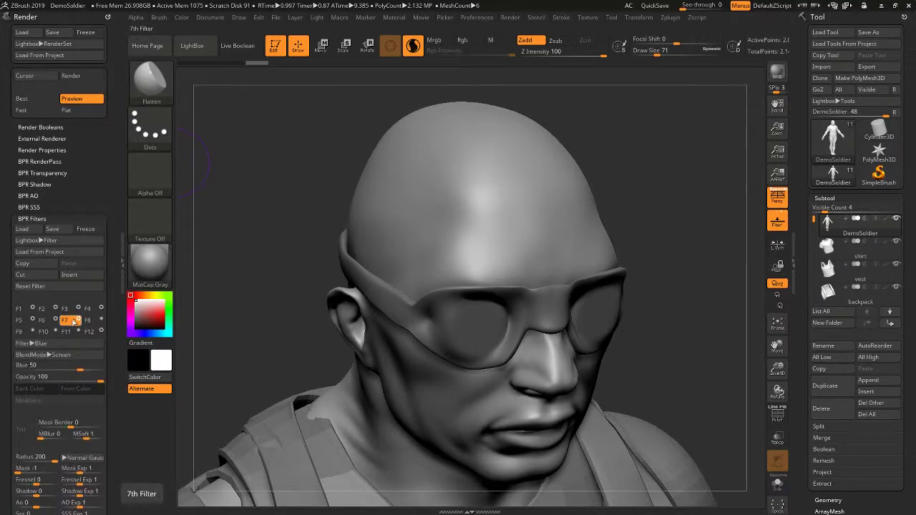
left_click(52, 345)
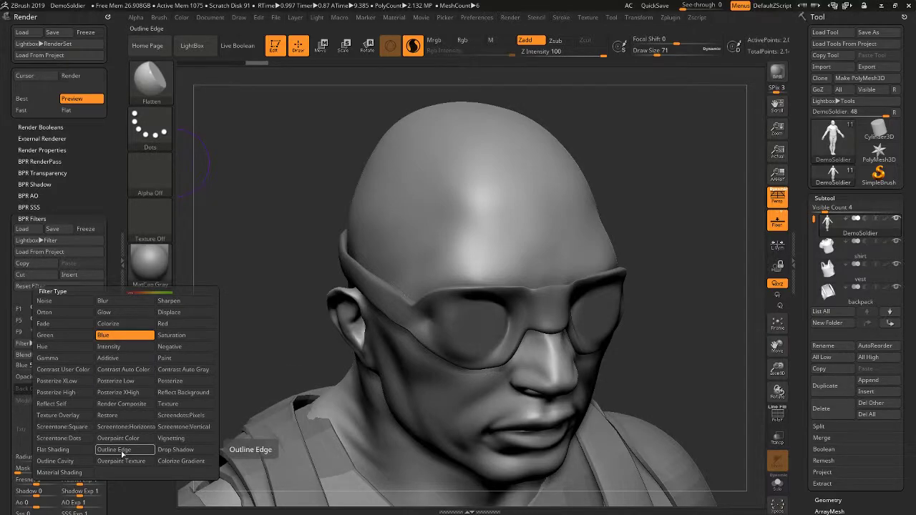
left_click(76, 439)
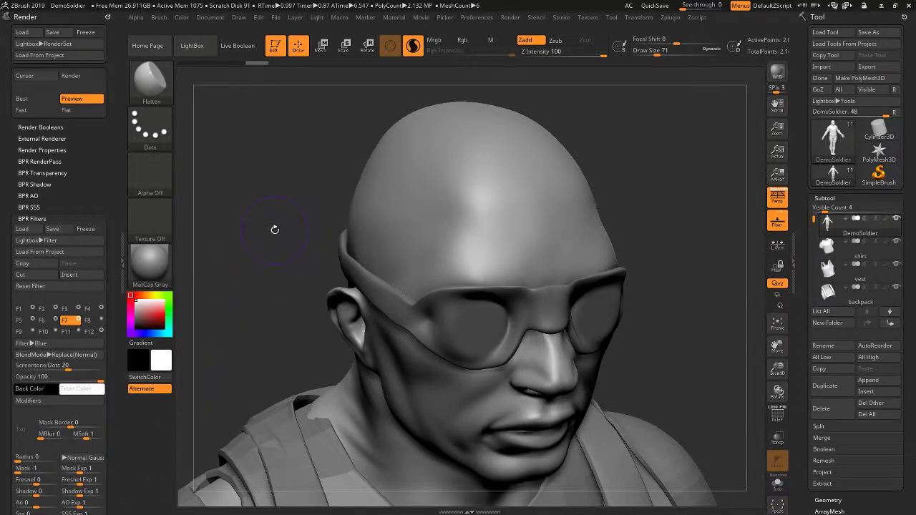
Render the soldier's head with the dot screentone and set the F7 filter's Mask to 1
key("shift+r")
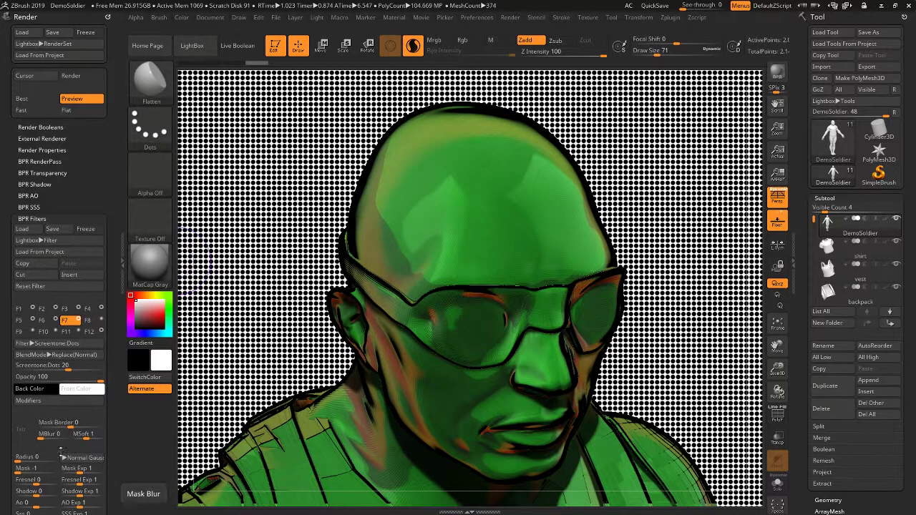
left_click(26, 469)
left_click_drag(26, 469, 70, 469)
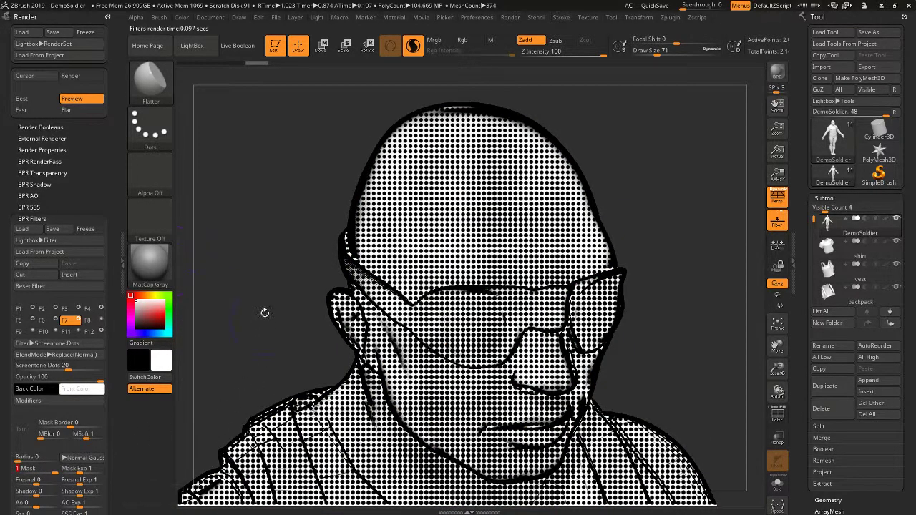
Try the Multiply blend mode on the F7 dot screentone filter with the soldier's full figure rendered
mouse_move(255, 290)
left_mouse_down()
mouse_move(295, 291)
mouse_move(282, 265)
mouse_move(366, 221)
mouse_move(386, 234)
mouse_move(322, 217)
mouse_move(332, 217)
left_mouse_up()
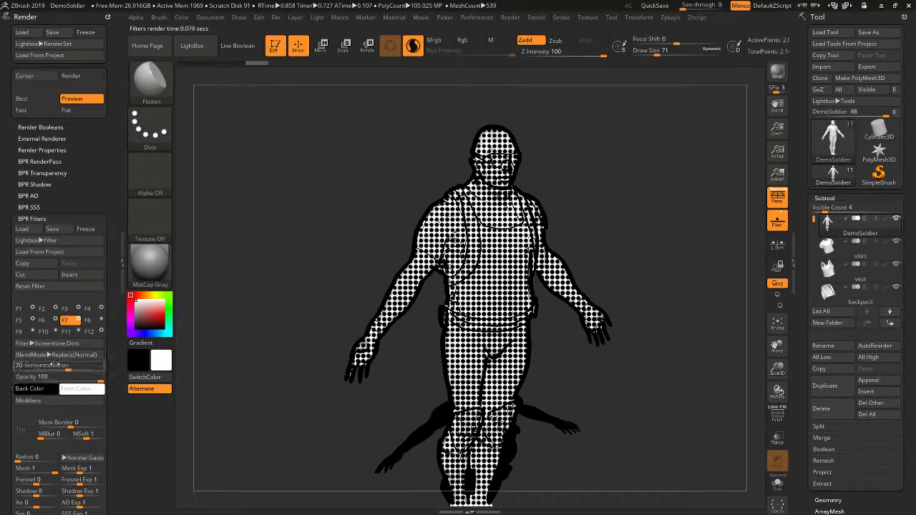
left_click(61, 354)
left_click(63, 175)
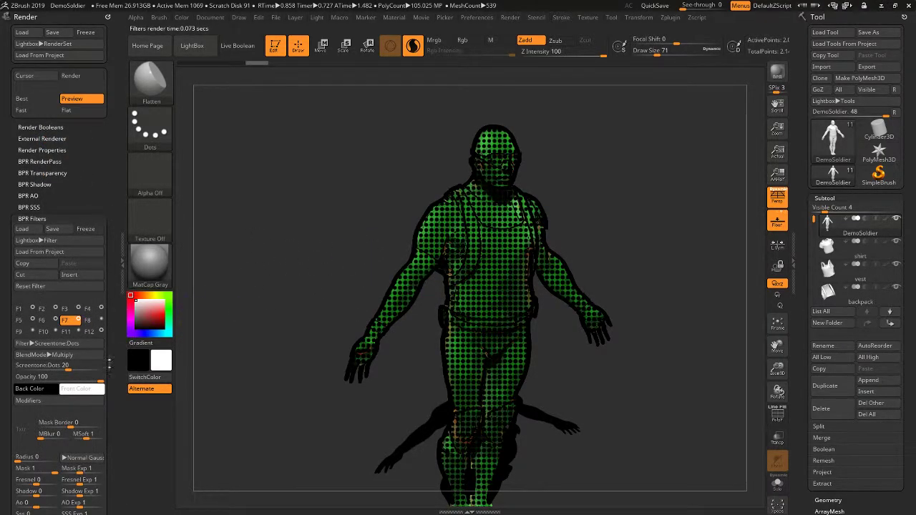
Return the F7 screentone filter's blend mode to Replace(Normal)
left_click(66, 354)
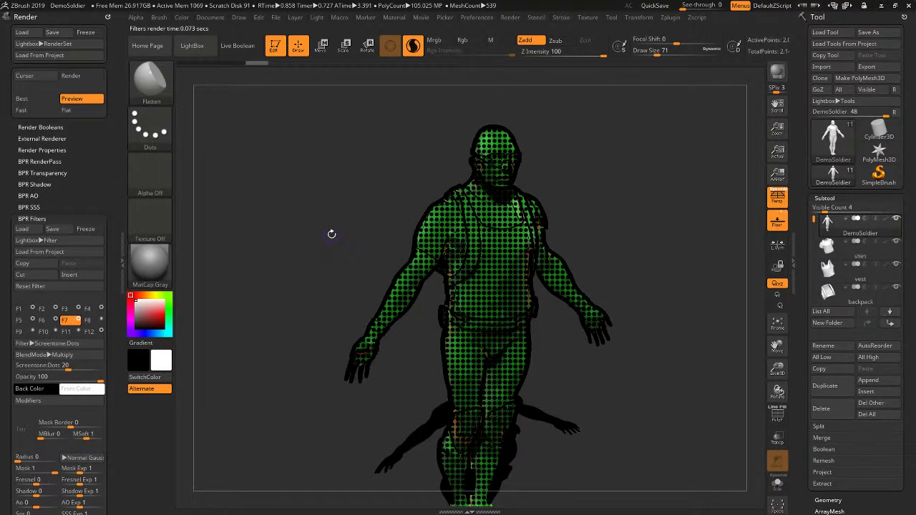
left_click(66, 354)
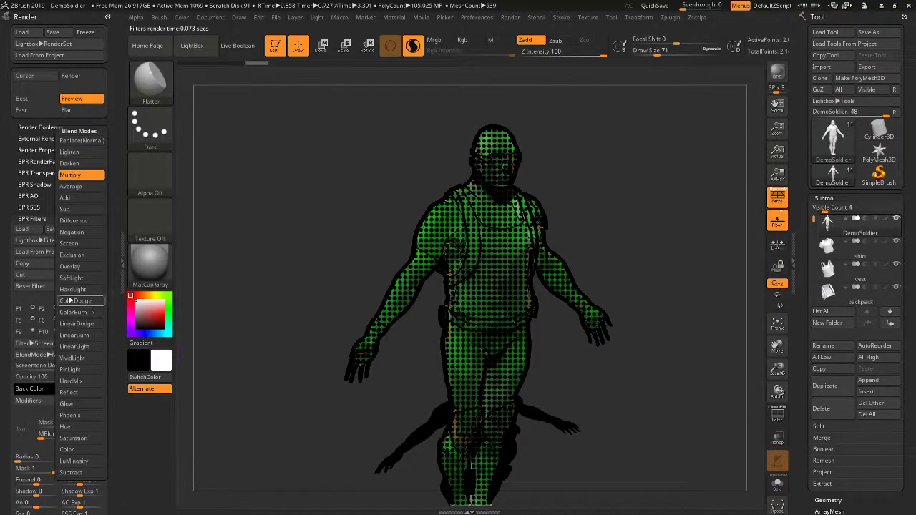
left_click(70, 141)
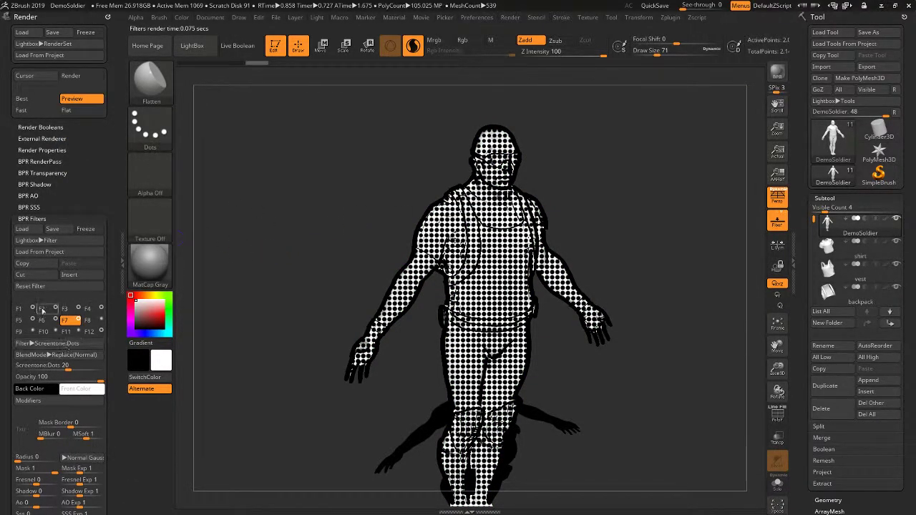
left_click(53, 371)
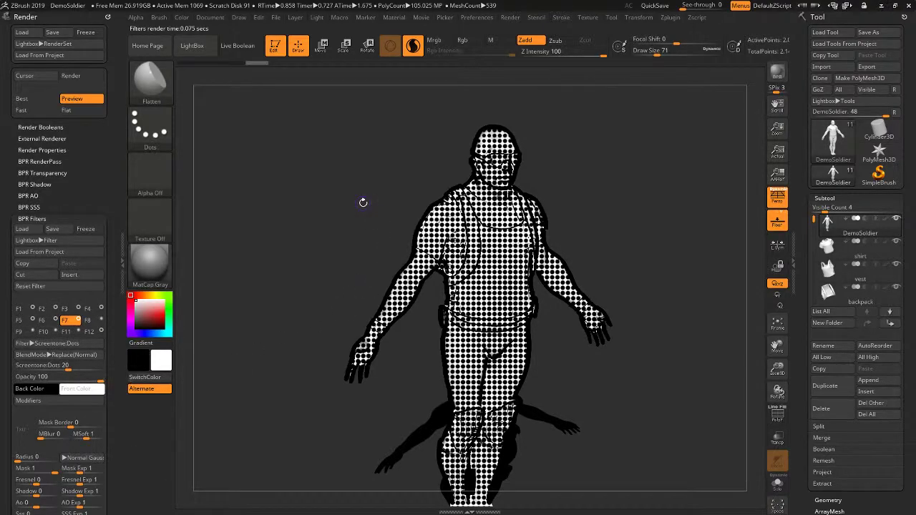